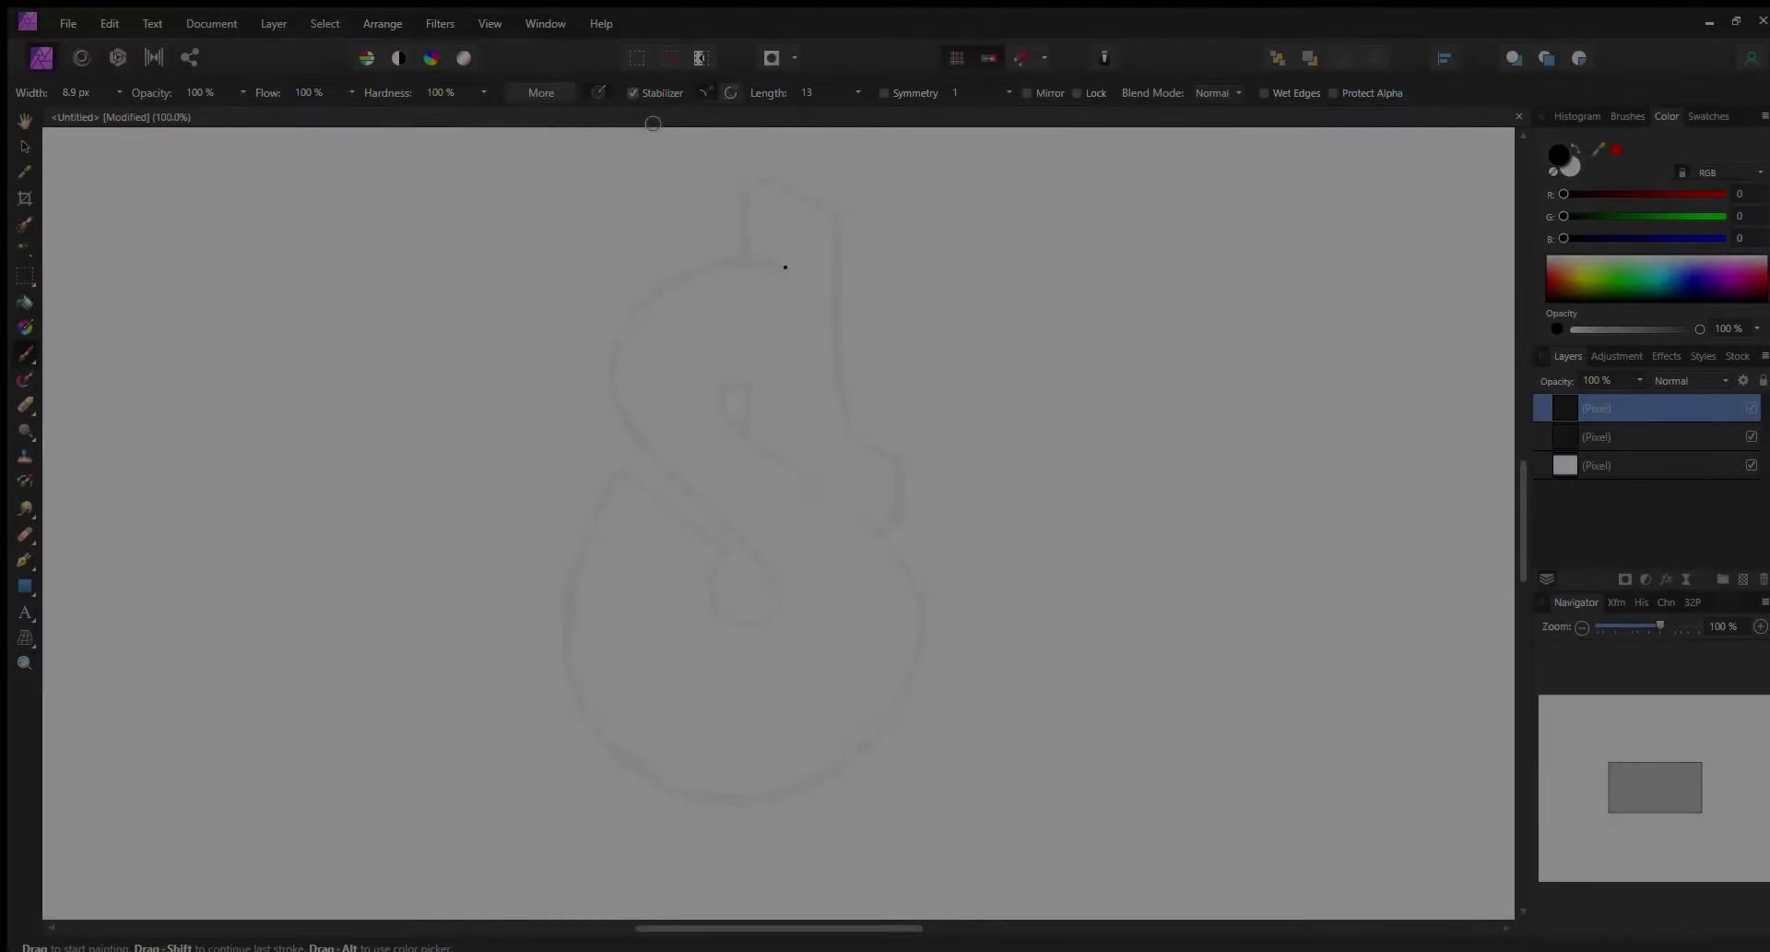
# Ink the S in black over the sketch: first curve, curled end, top spike, thicker right edge.
pyautogui.moveTo(791, 267); pyautogui.dragTo(621, 410)
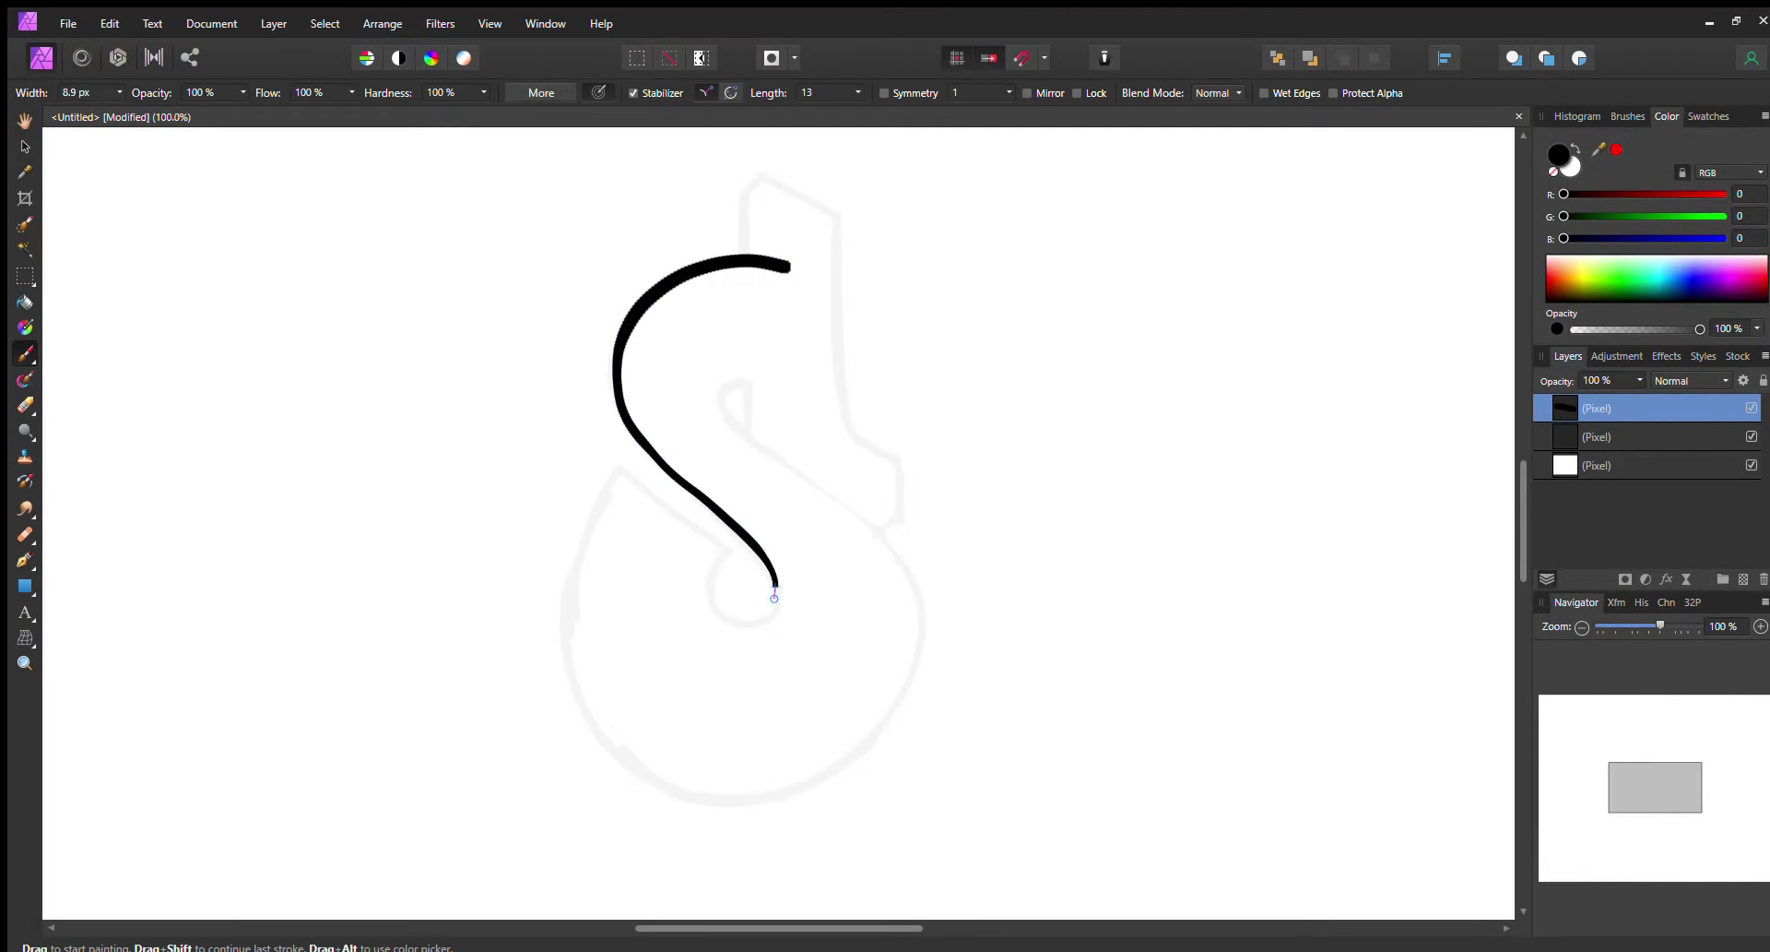
pyautogui.moveTo(622, 410)
pyautogui.mouseDown()
pyautogui.moveTo(717, 556)
pyautogui.moveTo(604, 468)
pyautogui.moveTo(623, 760)
pyautogui.moveTo(904, 691)
pyautogui.moveTo(725, 430)
pyautogui.moveTo(735, 387)
pyautogui.moveTo(745, 441)
pyautogui.mouseUp()
pyautogui.moveTo(747, 257)
pyautogui.mouseDown()
pyautogui.moveTo(756, 180)
pyautogui.moveTo(828, 214)
pyautogui.moveTo(837, 406)
pyautogui.moveTo(887, 450)
pyautogui.moveTo(891, 498)
pyautogui.moveTo(848, 498)
pyautogui.mouseUp()
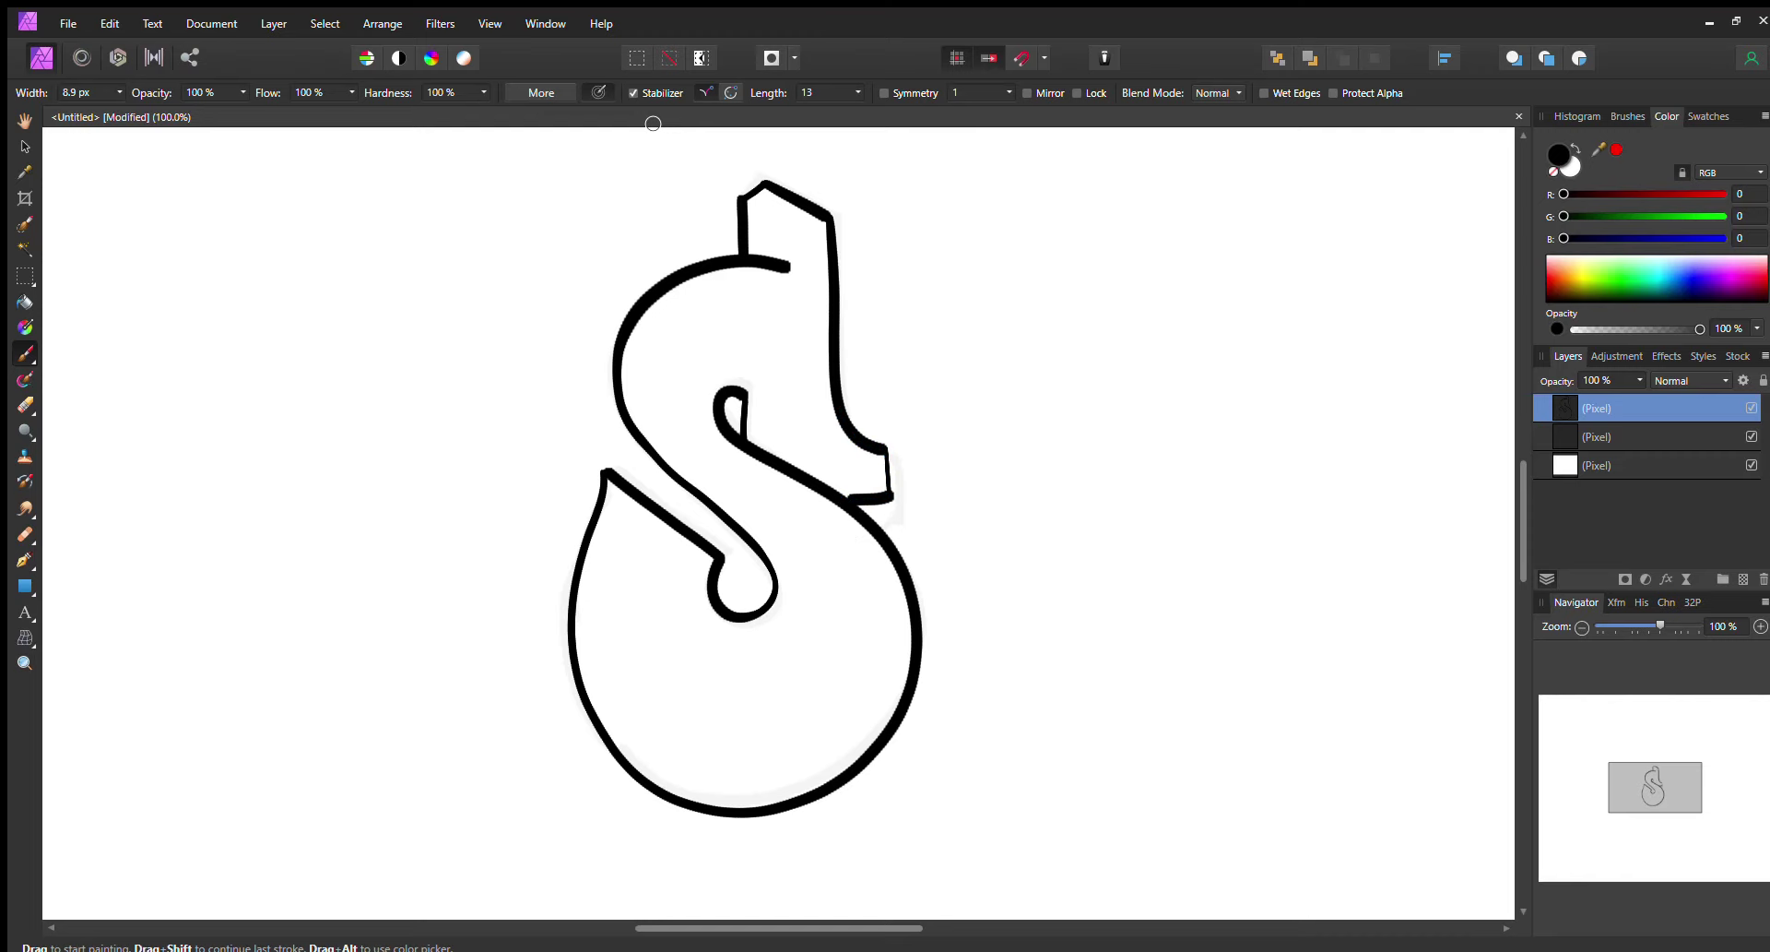
pyautogui.moveTo(885, 448); pyautogui.dragTo(891, 493)
# Flood-fill the S interior orange, place the fill under the outline, and hide the sketch layer.
pyautogui.click(25, 249)
pyautogui.click(793, 646)
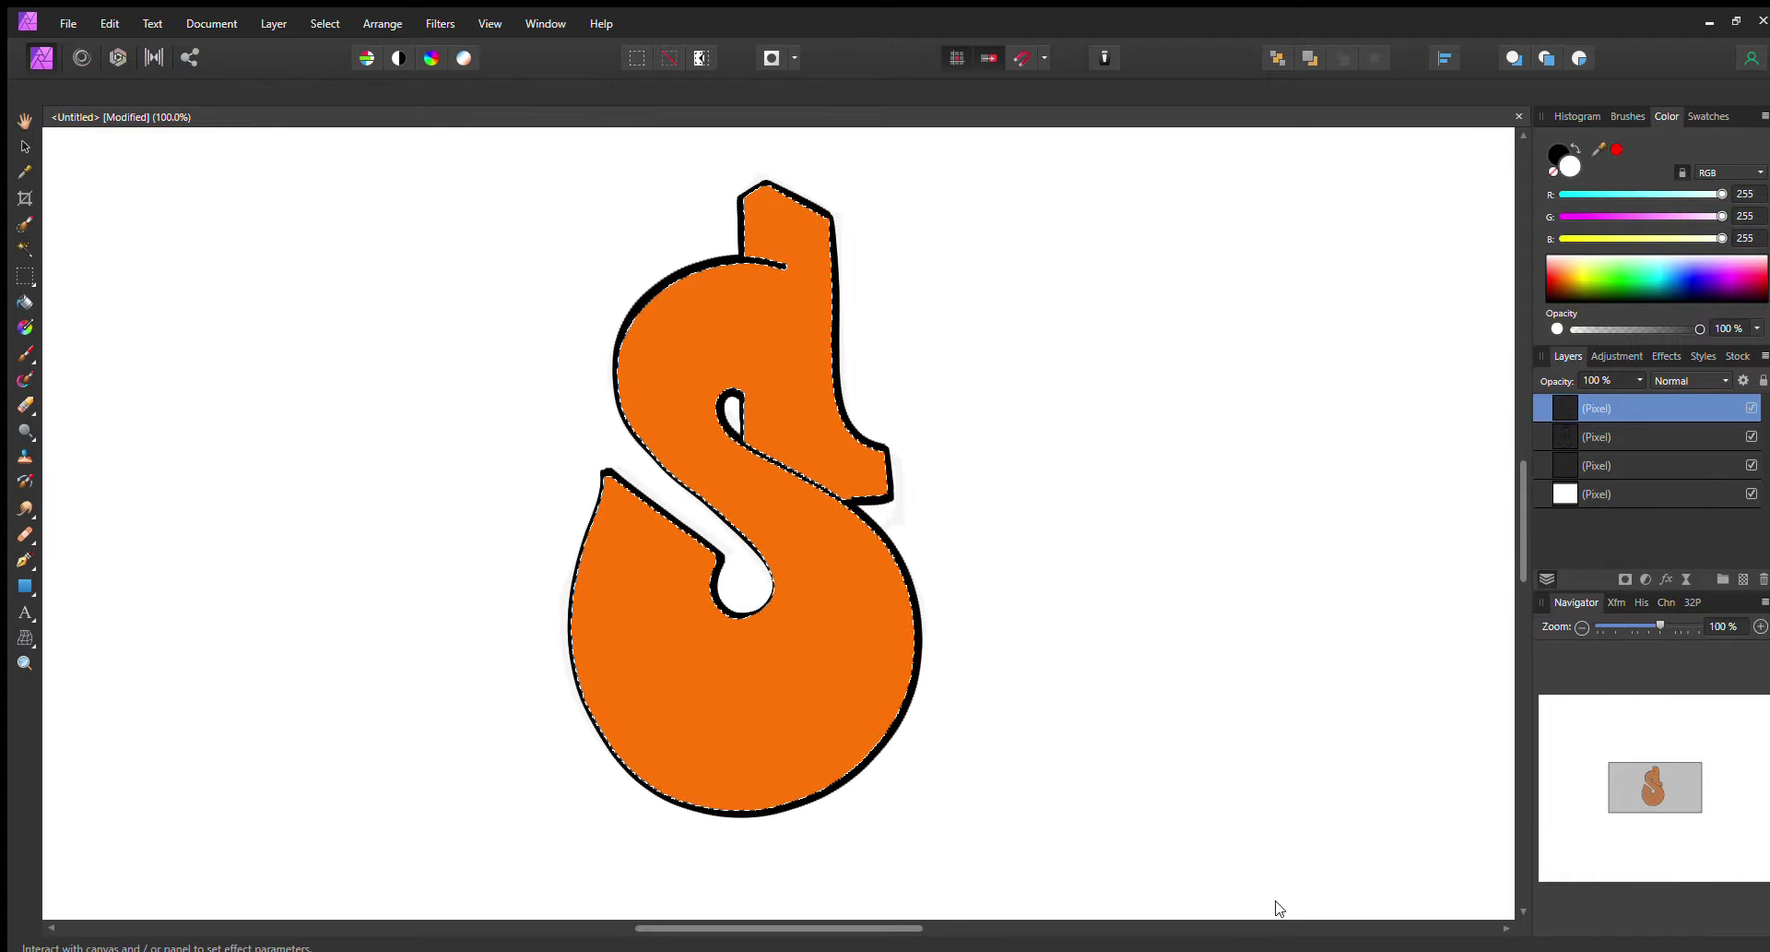
pyautogui.moveTo(1568, 407); pyautogui.dragTo(1538, 444)
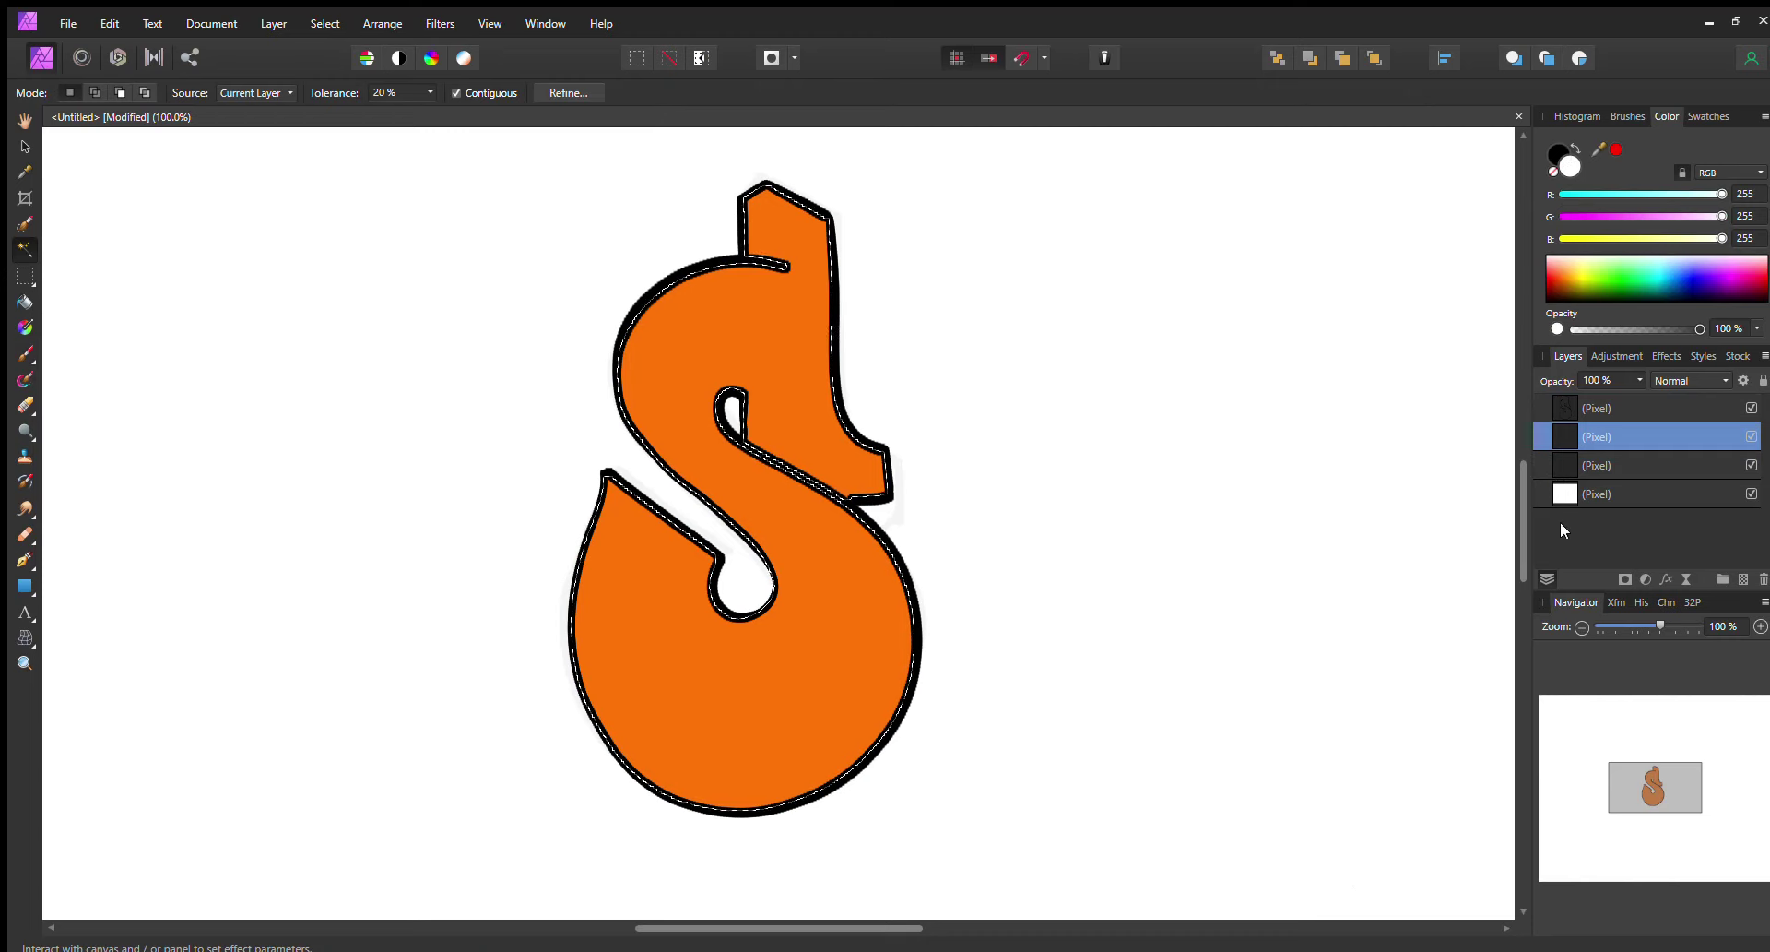
pyautogui.click(1605, 407)
pyautogui.click(25, 147)
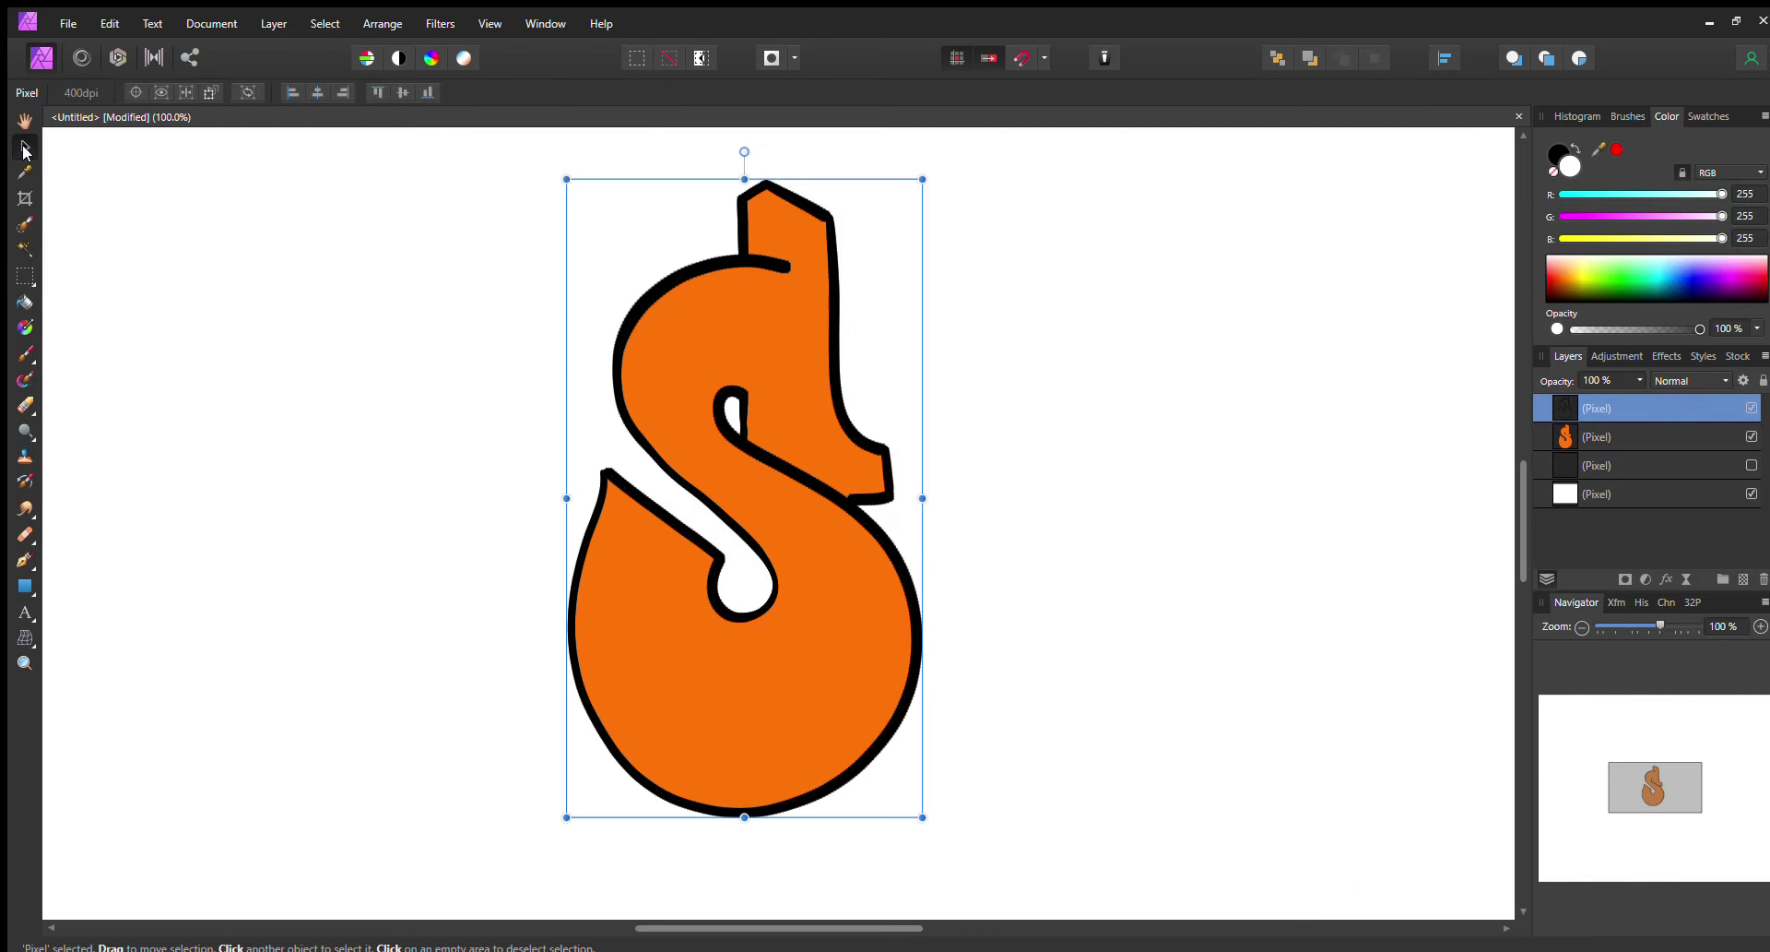
# Nudge the outline layer down-left, then duplicate it and offset the copy down-left.
pyautogui.hotkey('shift', 'Left')
pyautogui.hotkey('shift', 'Down')
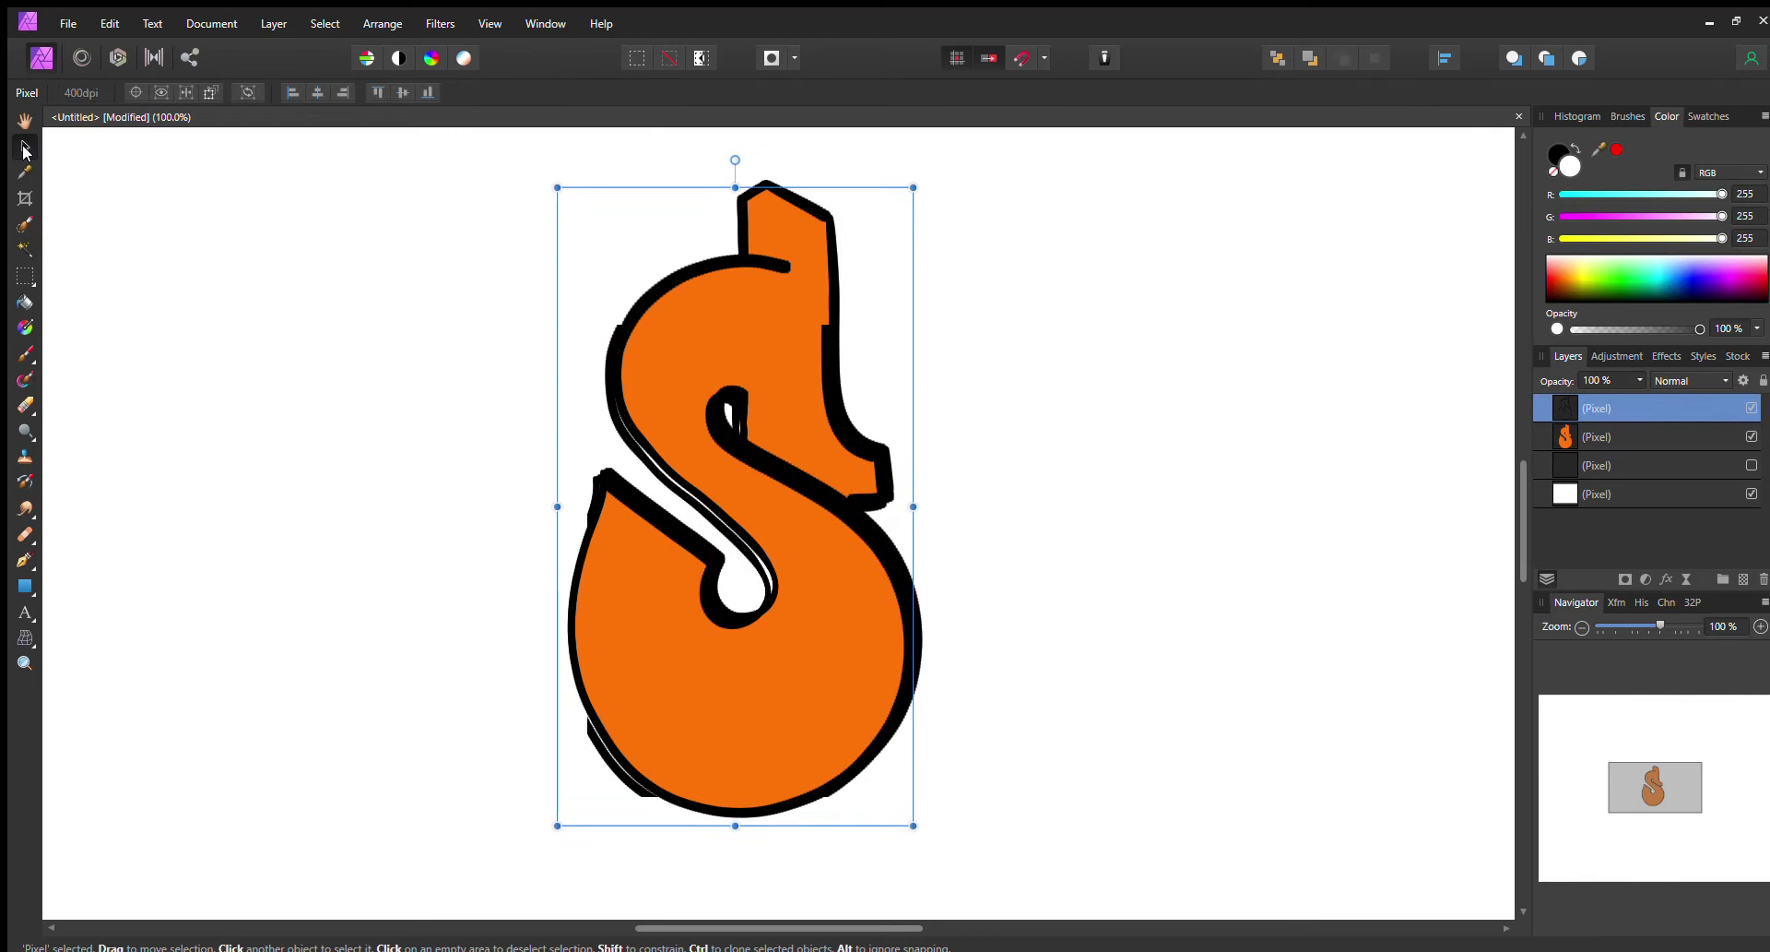
pyautogui.hotkey('ctrl', 'j')
pyautogui.hotkey('shift', 'Left')
pyautogui.hotkey('shift', 'Left')
pyautogui.hotkey('shift', 'Left')
pyautogui.hotkey('shift', 'Down')
pyautogui.hotkey('shift', 'Down')
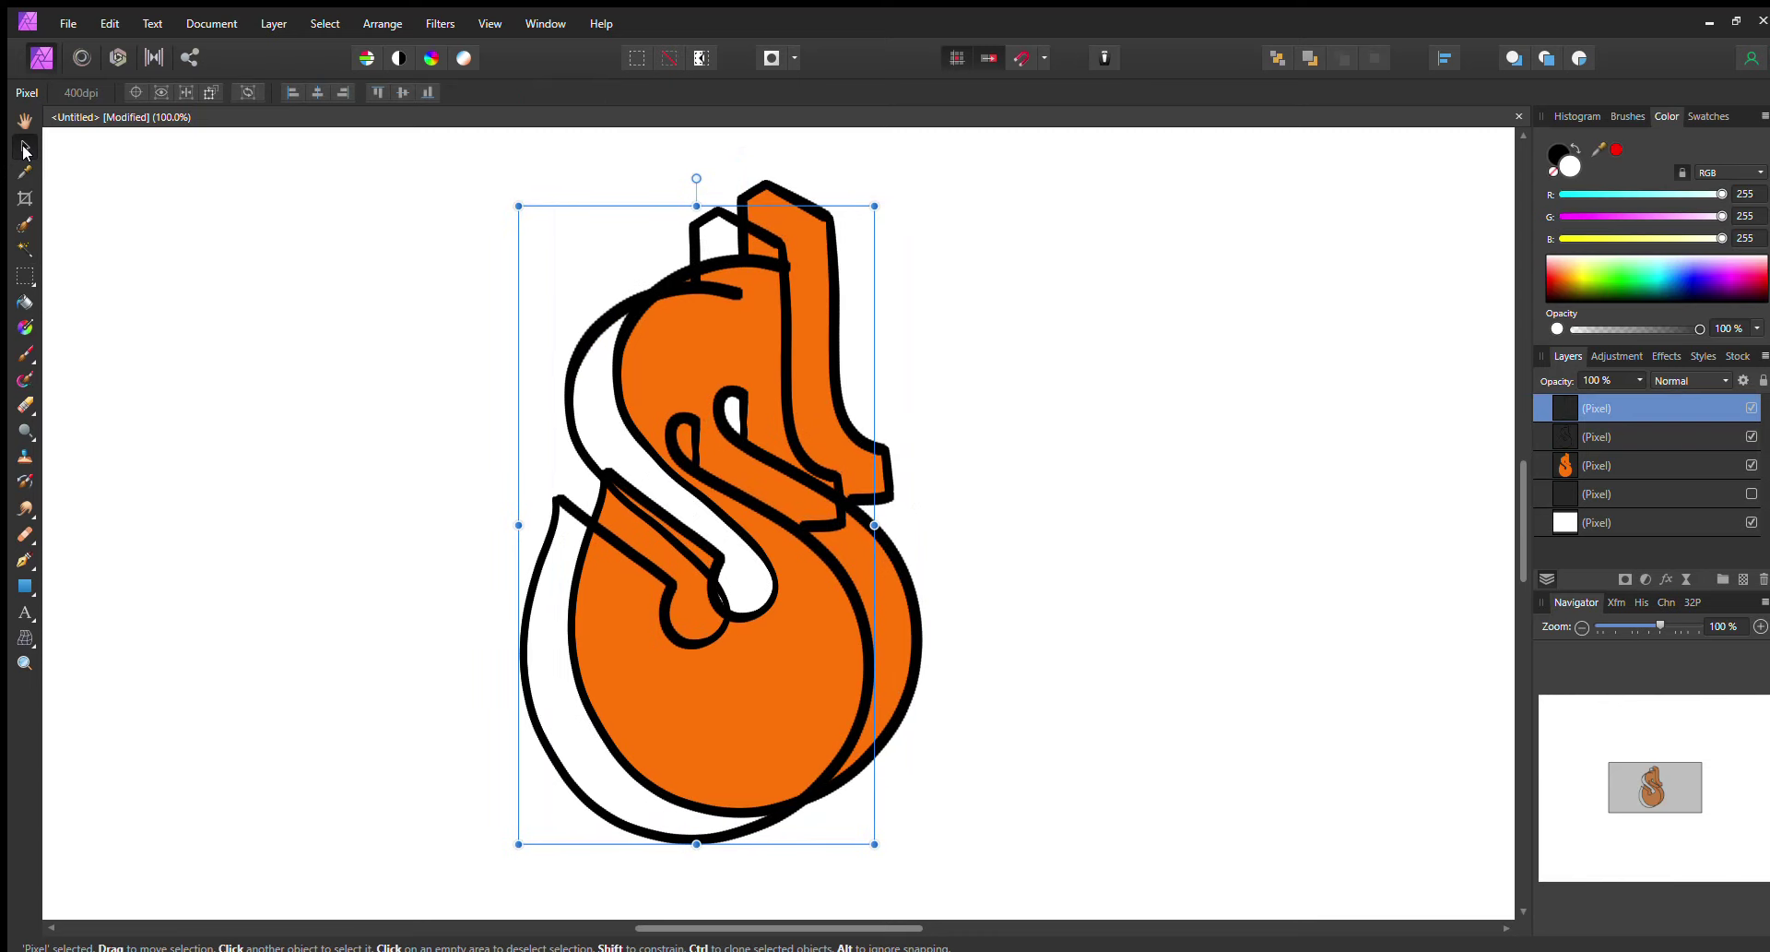
# Move the outline copy behind the orange fill and fine-tune its offset.
pyautogui.moveTo(1542, 408); pyautogui.dragTo(1542, 464)
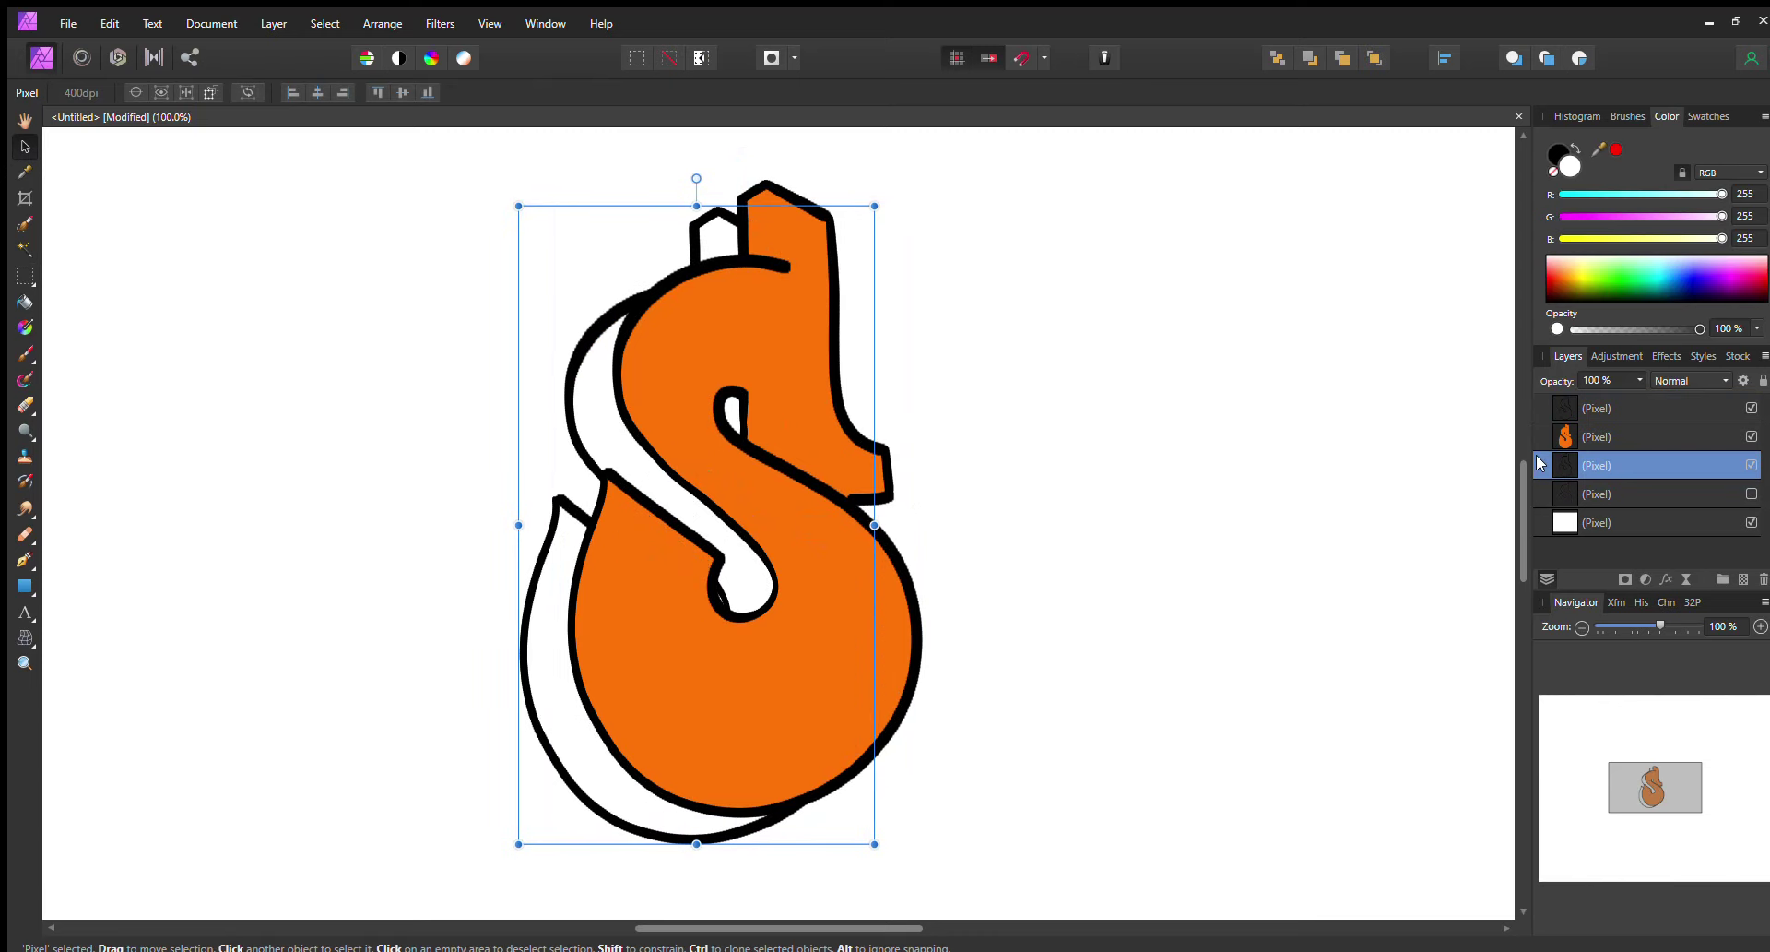
pyautogui.press('Left')
pyautogui.press('Left')
pyautogui.press('Up')
pyautogui.press('Up')
pyautogui.press('Up')
pyautogui.press('Right')
pyautogui.press('Right')
pyautogui.press('Right')
pyautogui.hotkey('shift', 'Down')
pyautogui.press('Down')
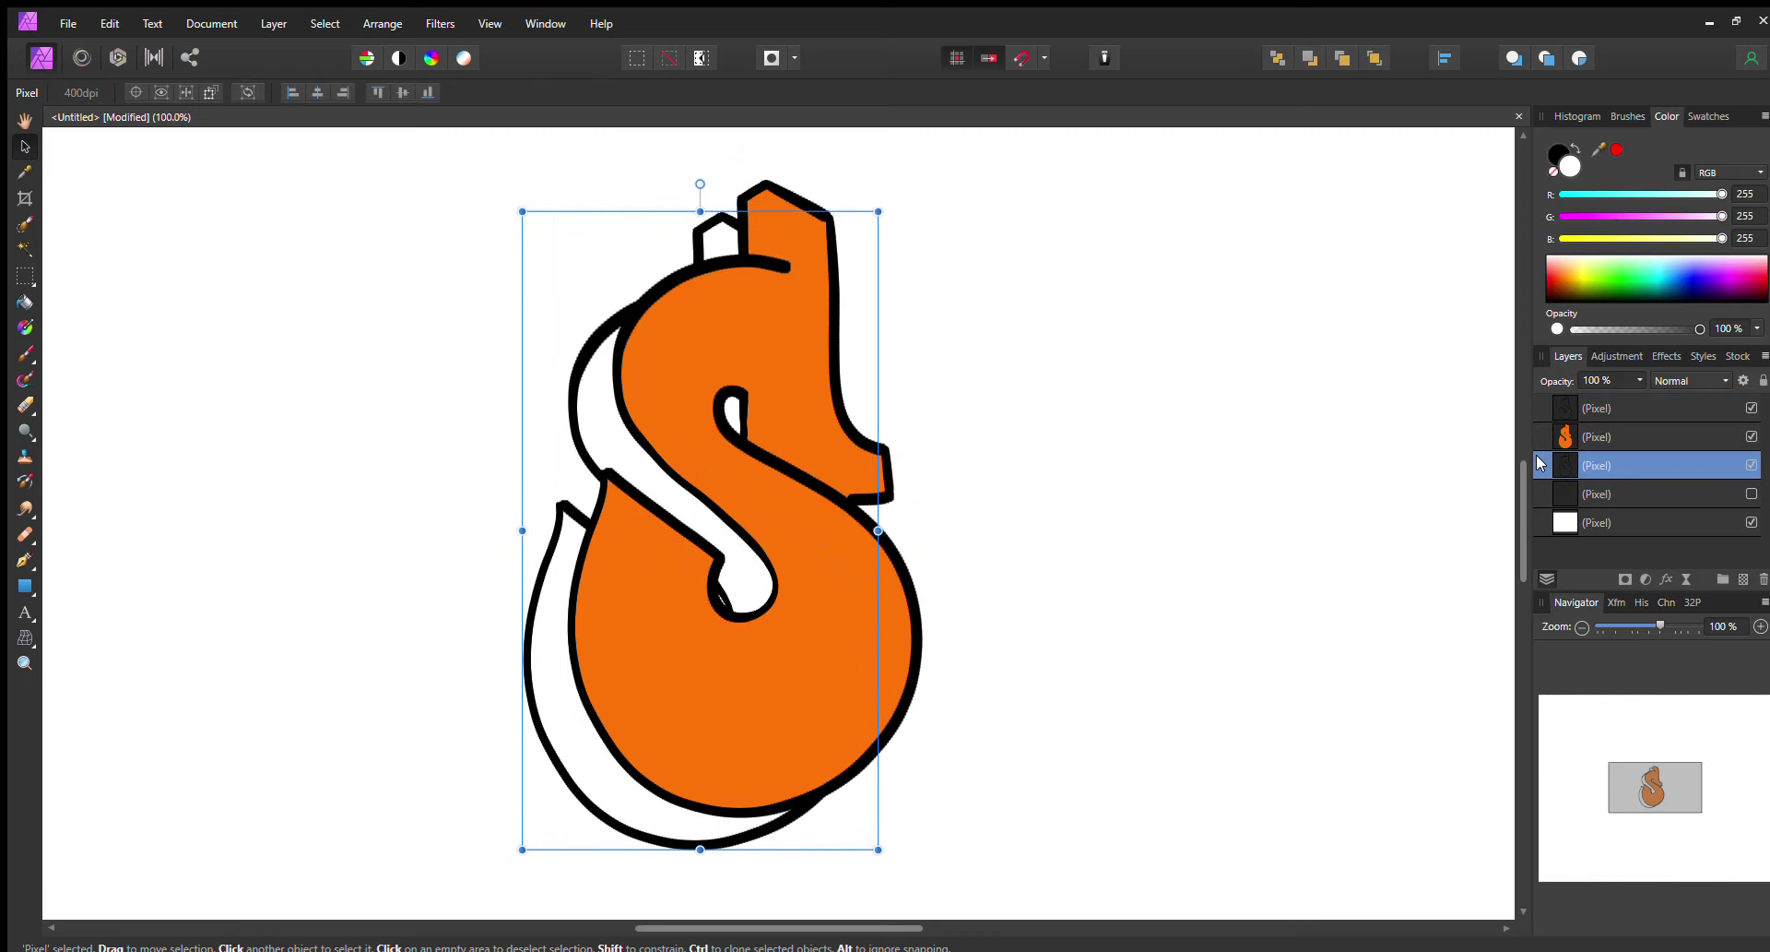
pyautogui.click(26, 353)
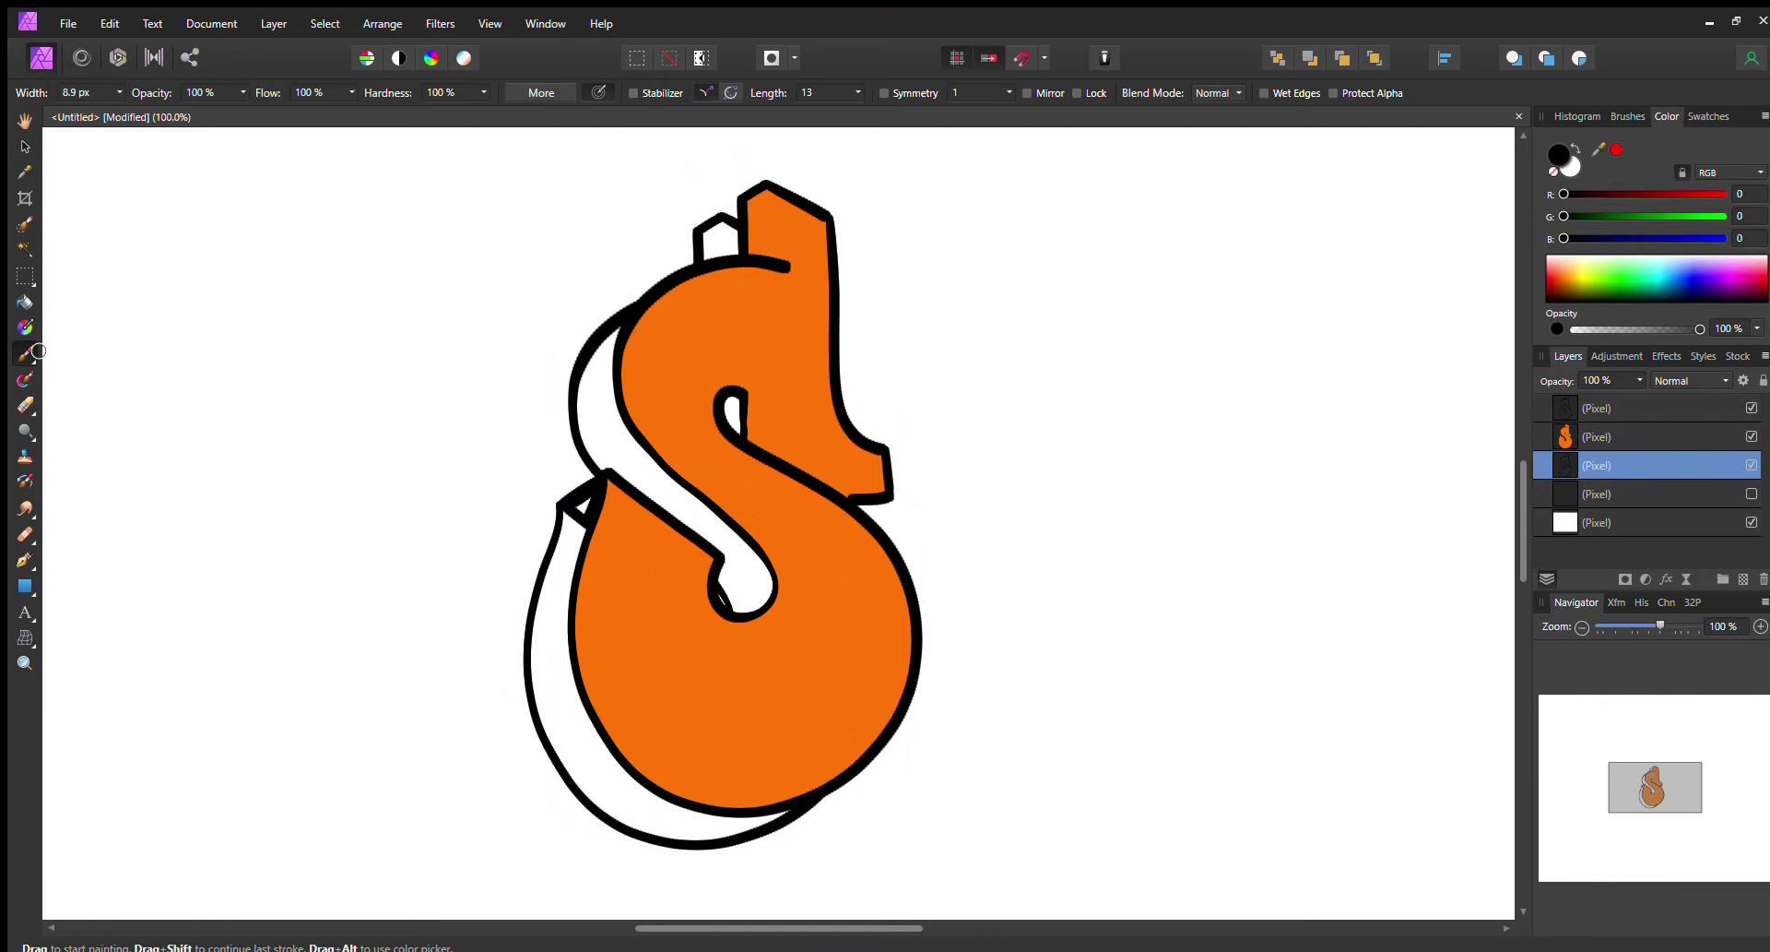
# Select the white extrusion area behind the S, fill it solid black instead of orange, and deselect.
pyautogui.click(24, 248)
pyautogui.click(409, 337)
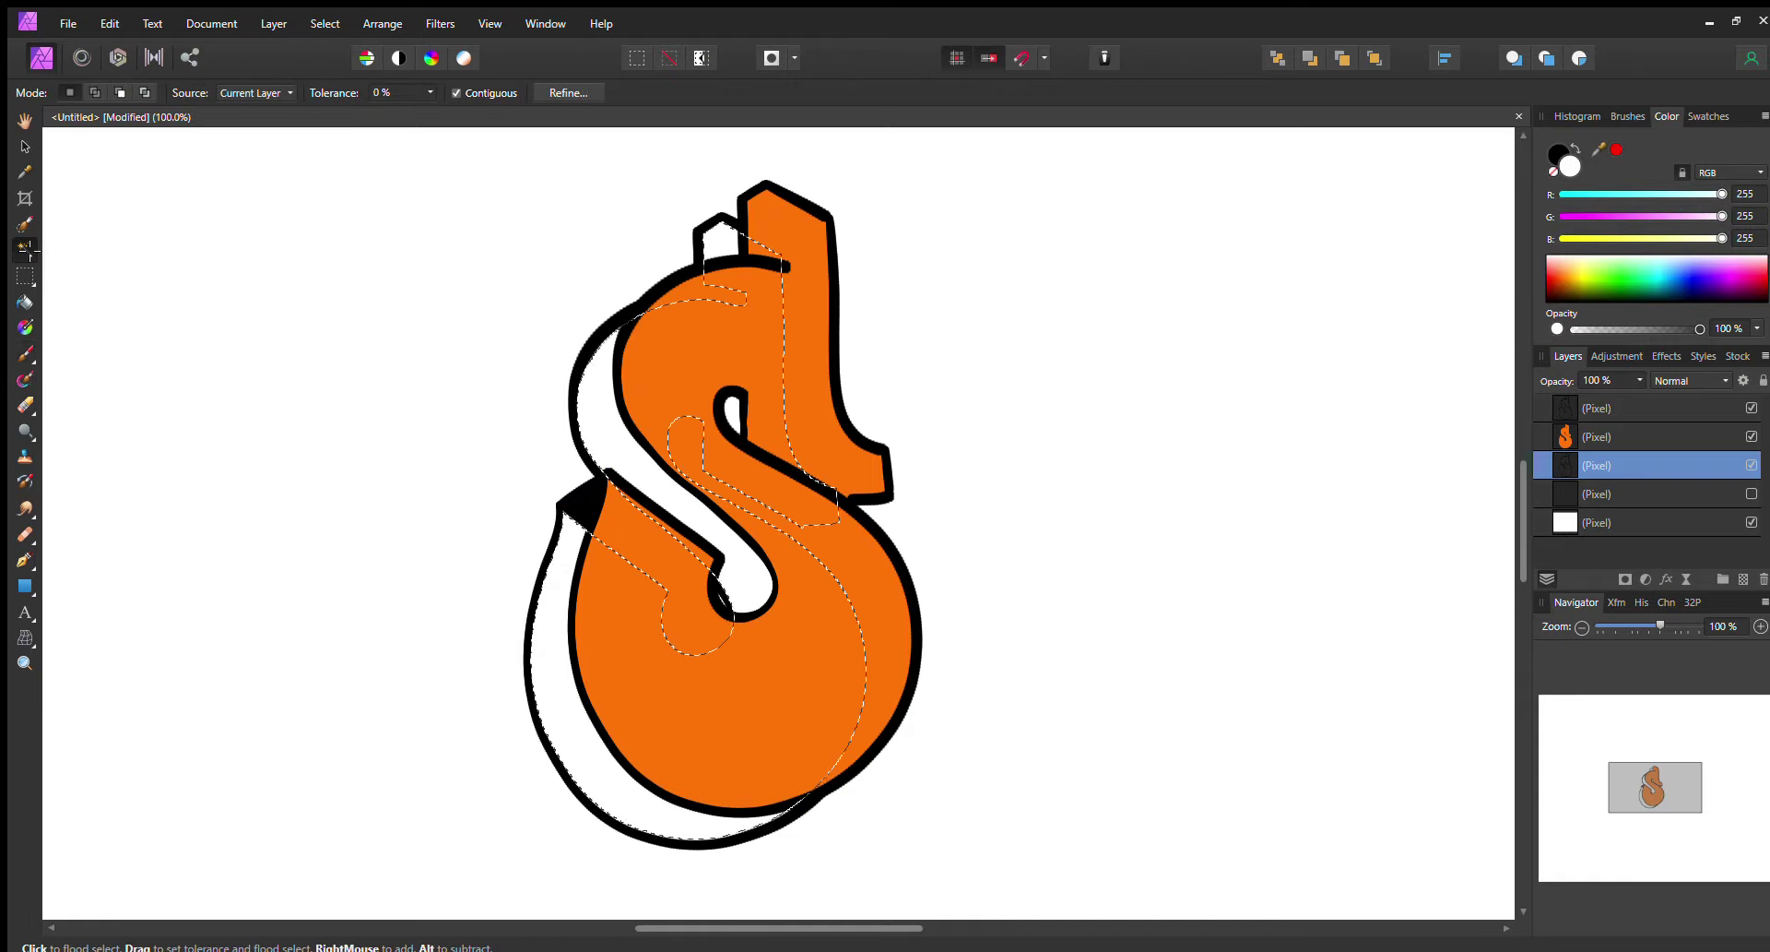
pyautogui.press('h')
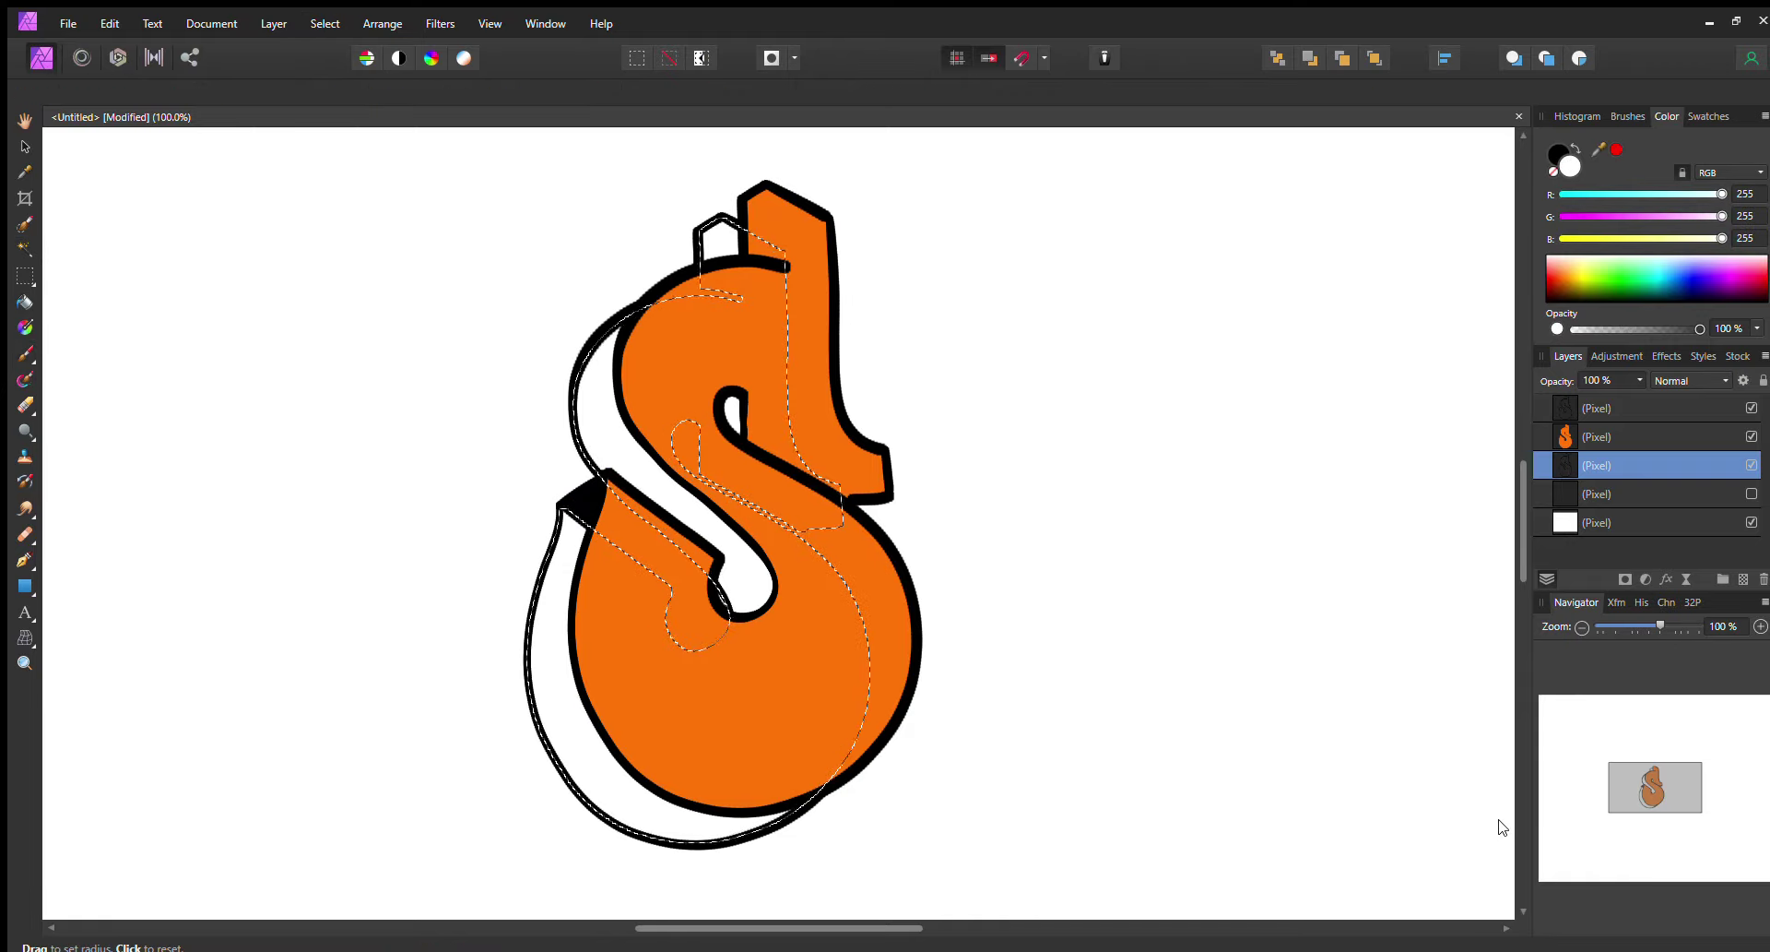
pyautogui.press('w')
pyautogui.hotkey('alt', 'BackSpace')
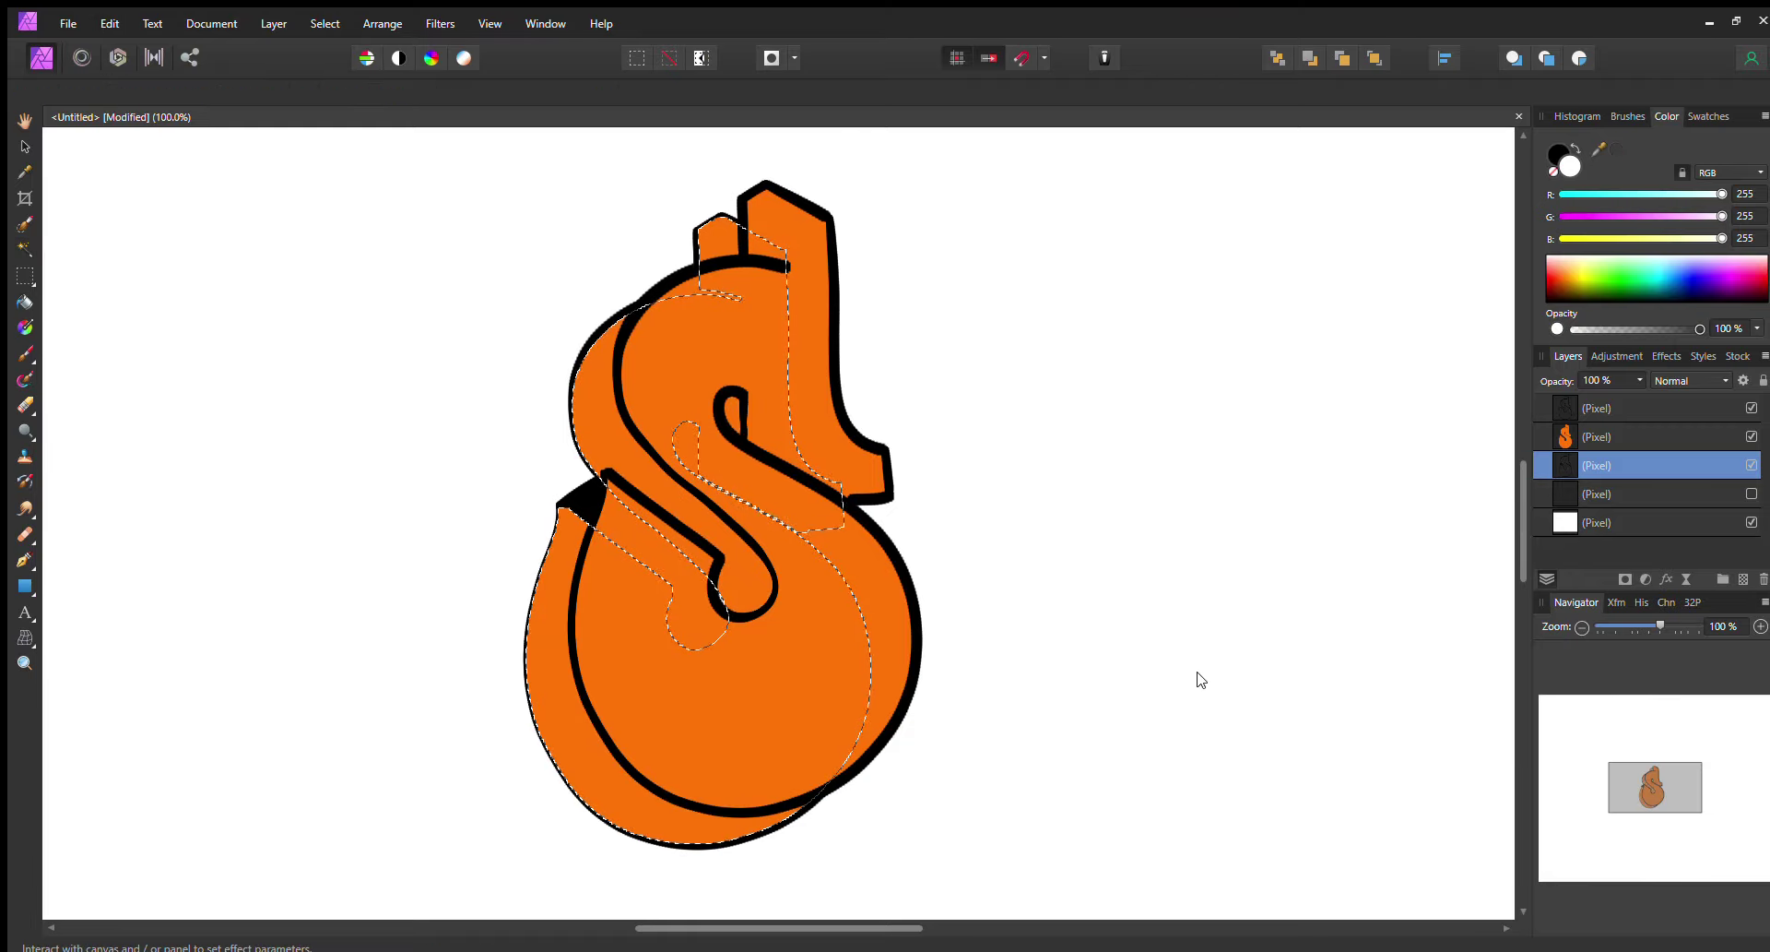
pyautogui.hotkey('ctrl', 'z')
pyautogui.hotkey('alt', 'BackSpace')
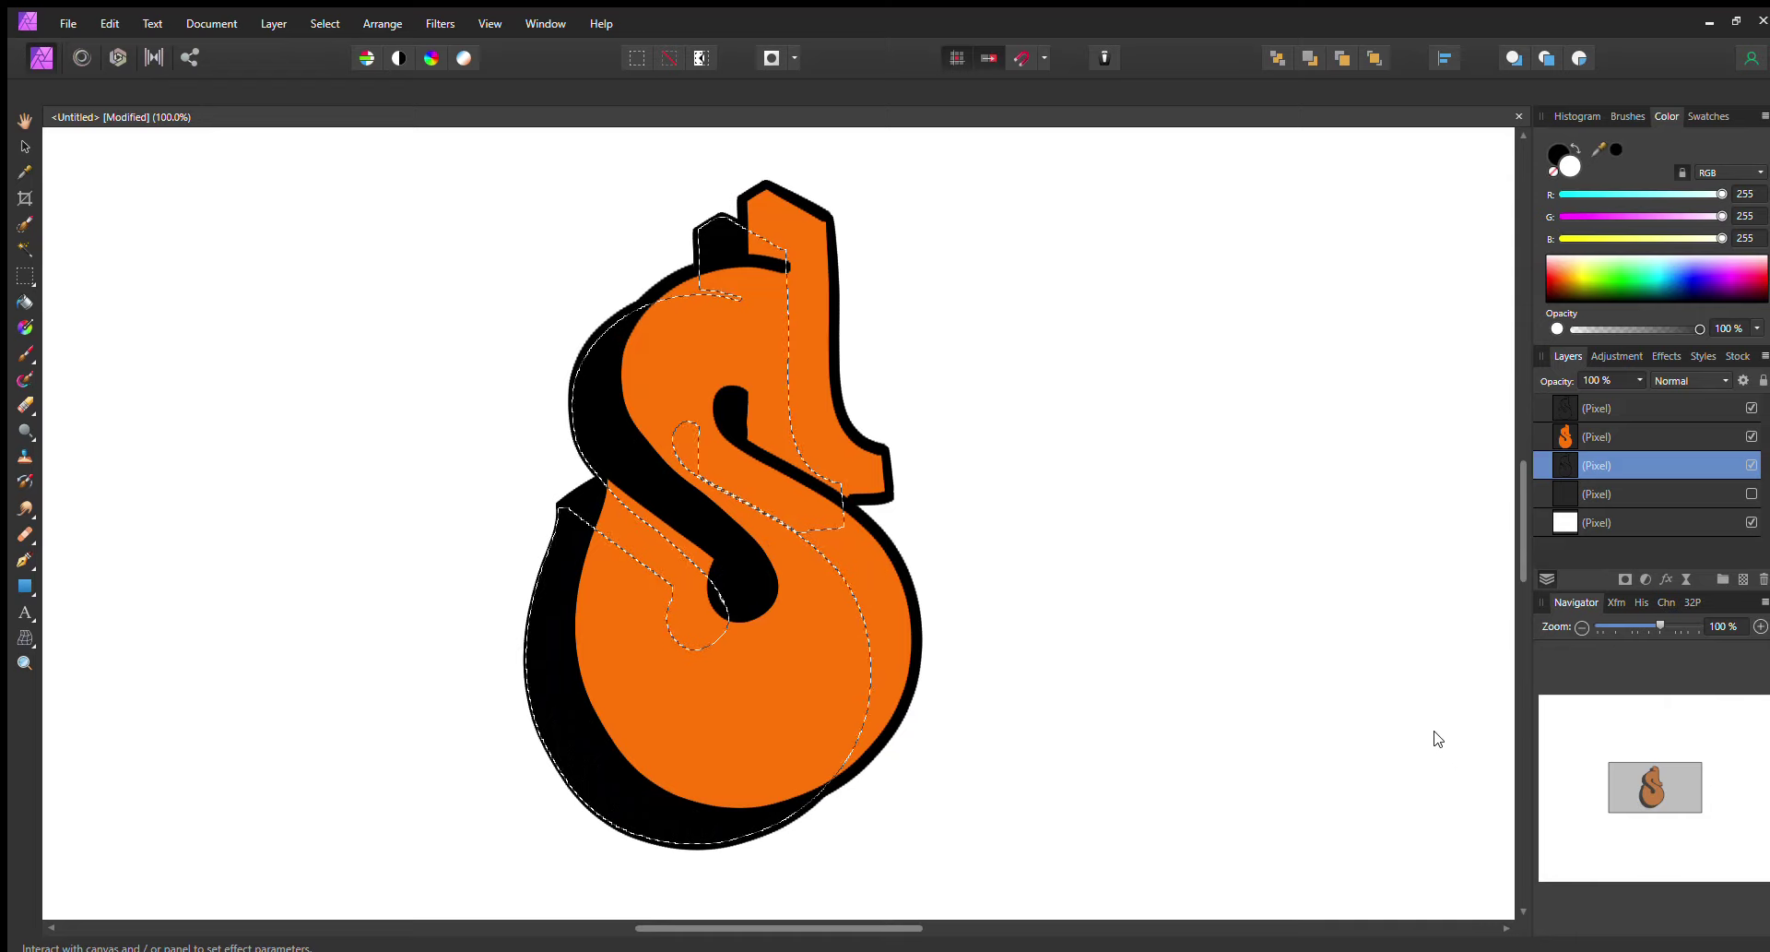
pyautogui.press('w')
pyautogui.hotkey('ctrl', 'd')
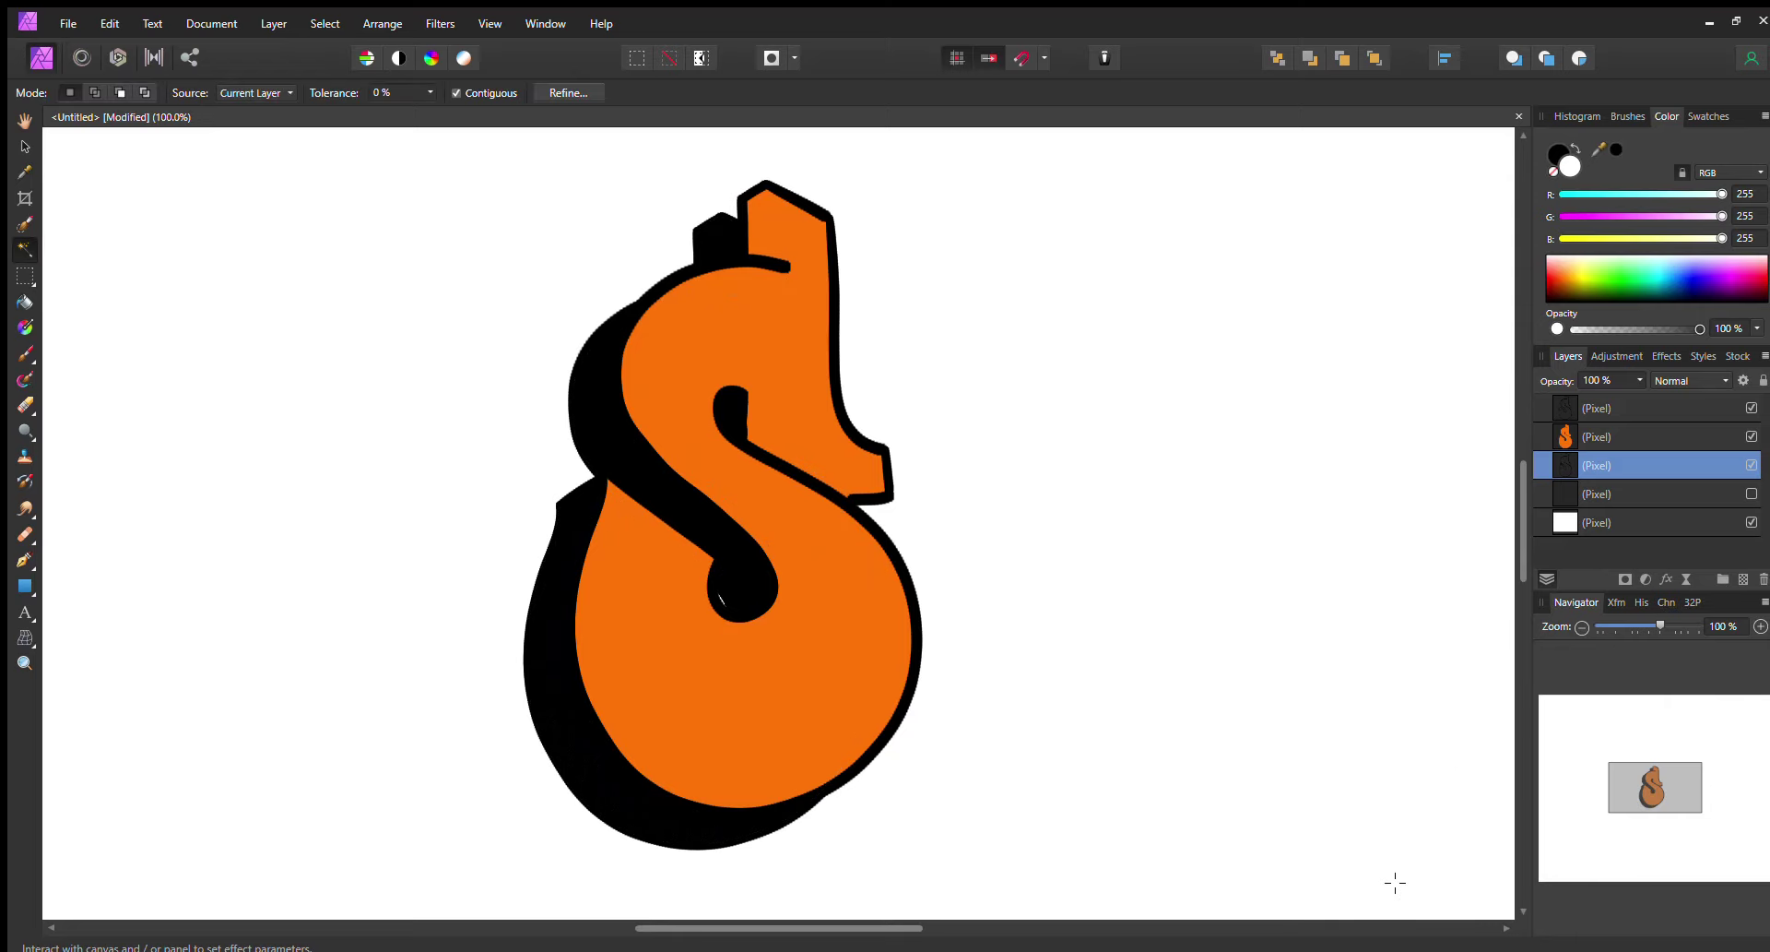
pyautogui.click(25, 353)
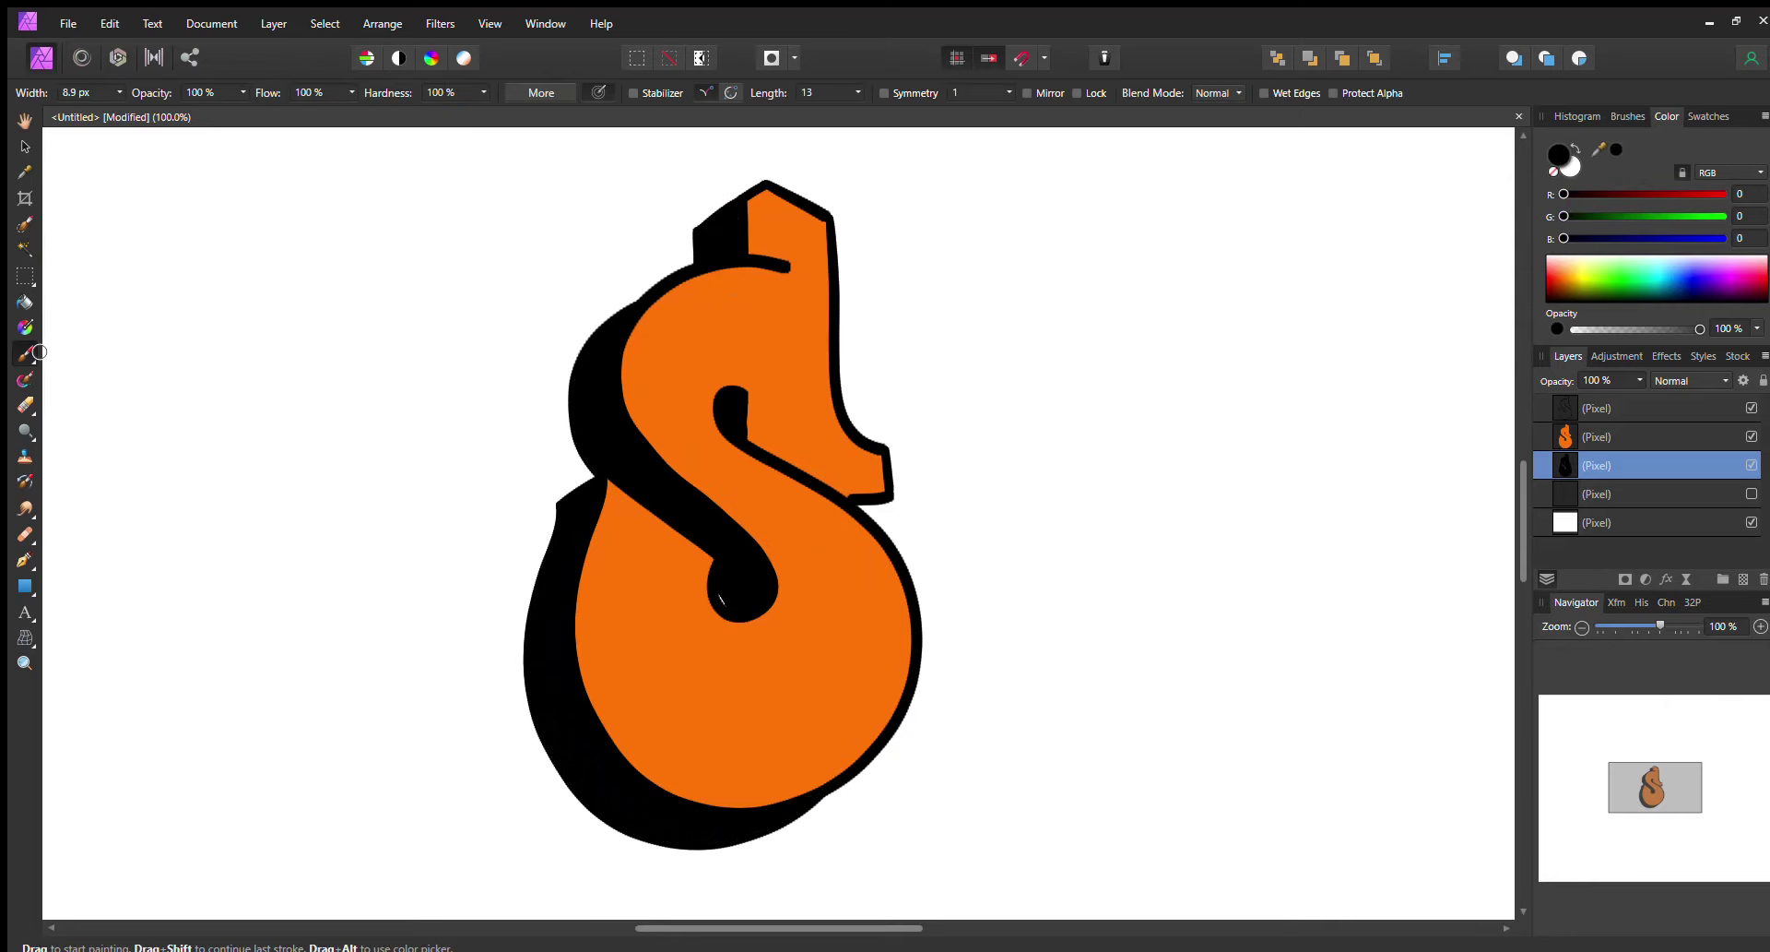
# Add a green Outline effect of about 14.9 px radius around the S.
pyautogui.moveTo(1594, 543); pyautogui.dragTo(1623, 540)
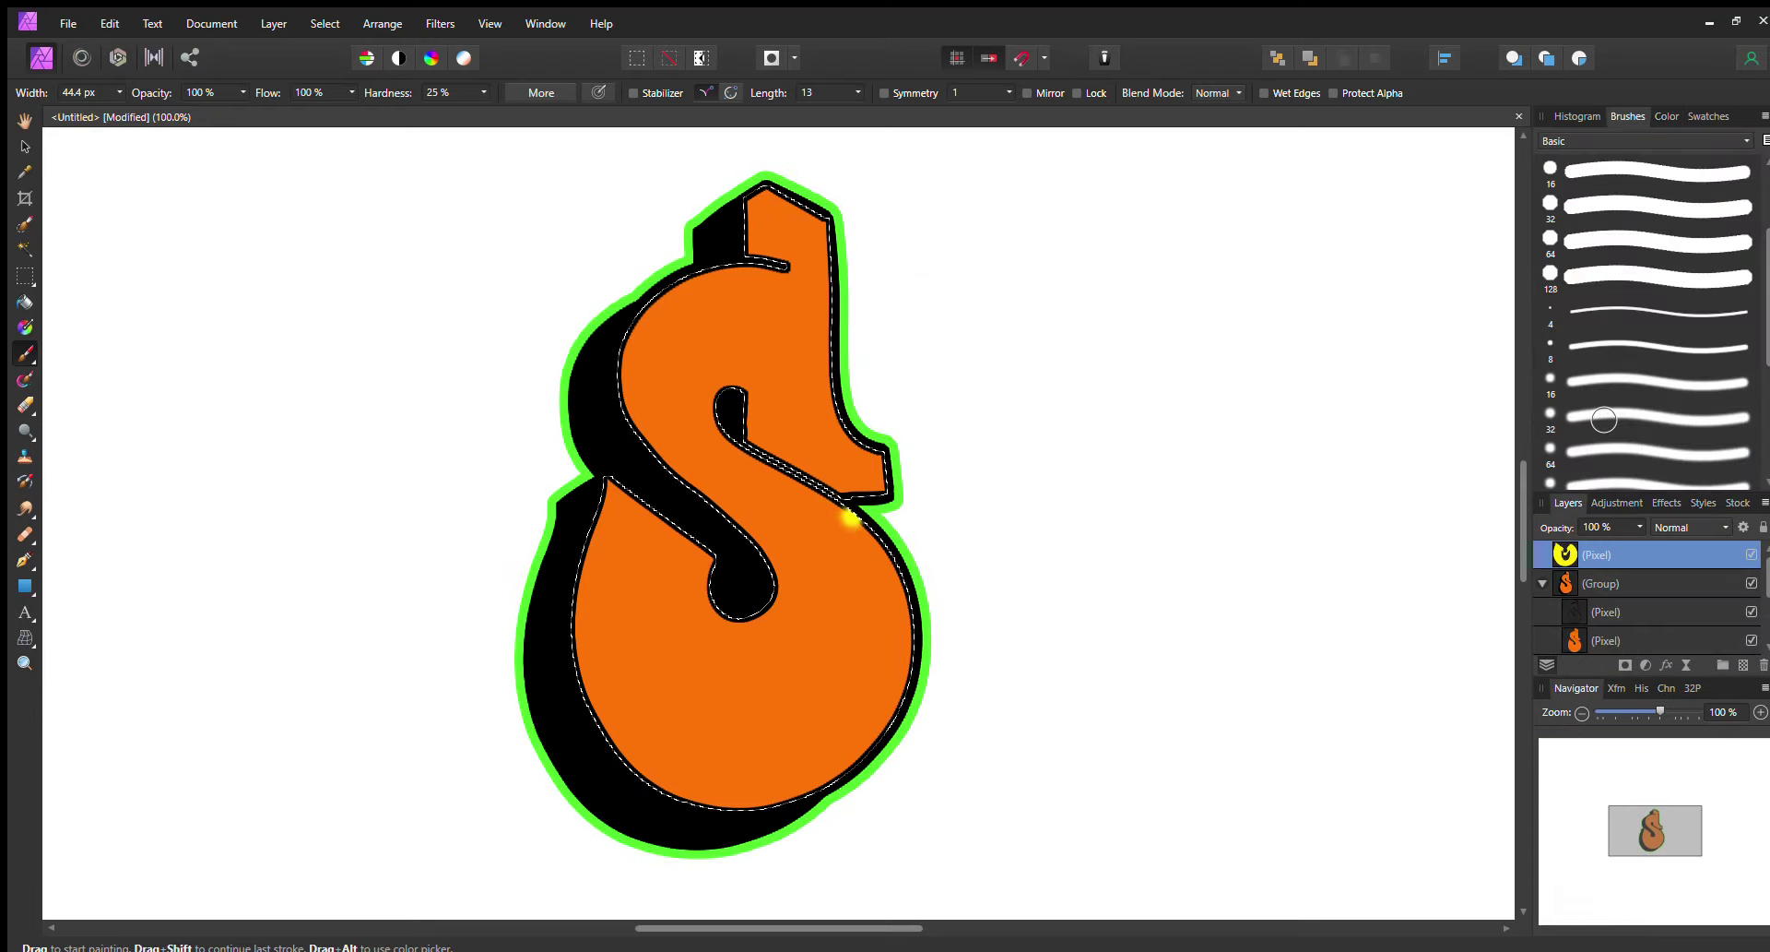
# Resize the Paint Brush with [ and ], then enlarge it a lot for big bubbles.
pyautogui.press('[')
pyautogui.press('[')
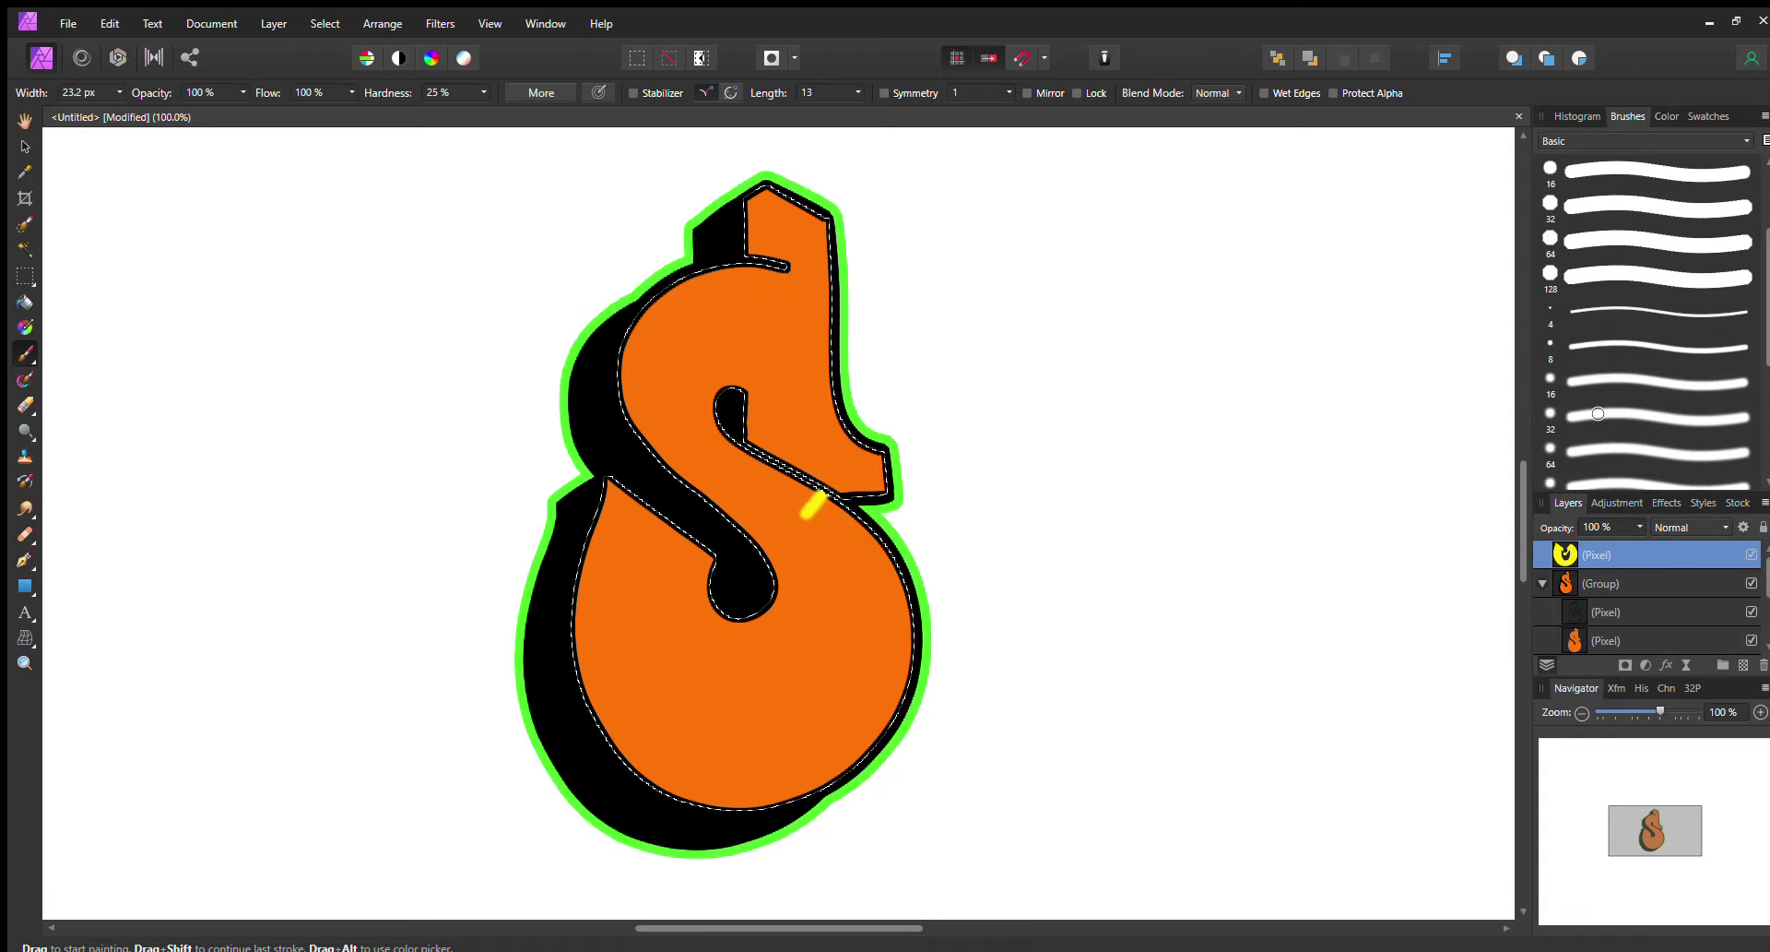
pyautogui.press(']')
pyautogui.press(']')
pyautogui.press(']')
pyautogui.press(']')
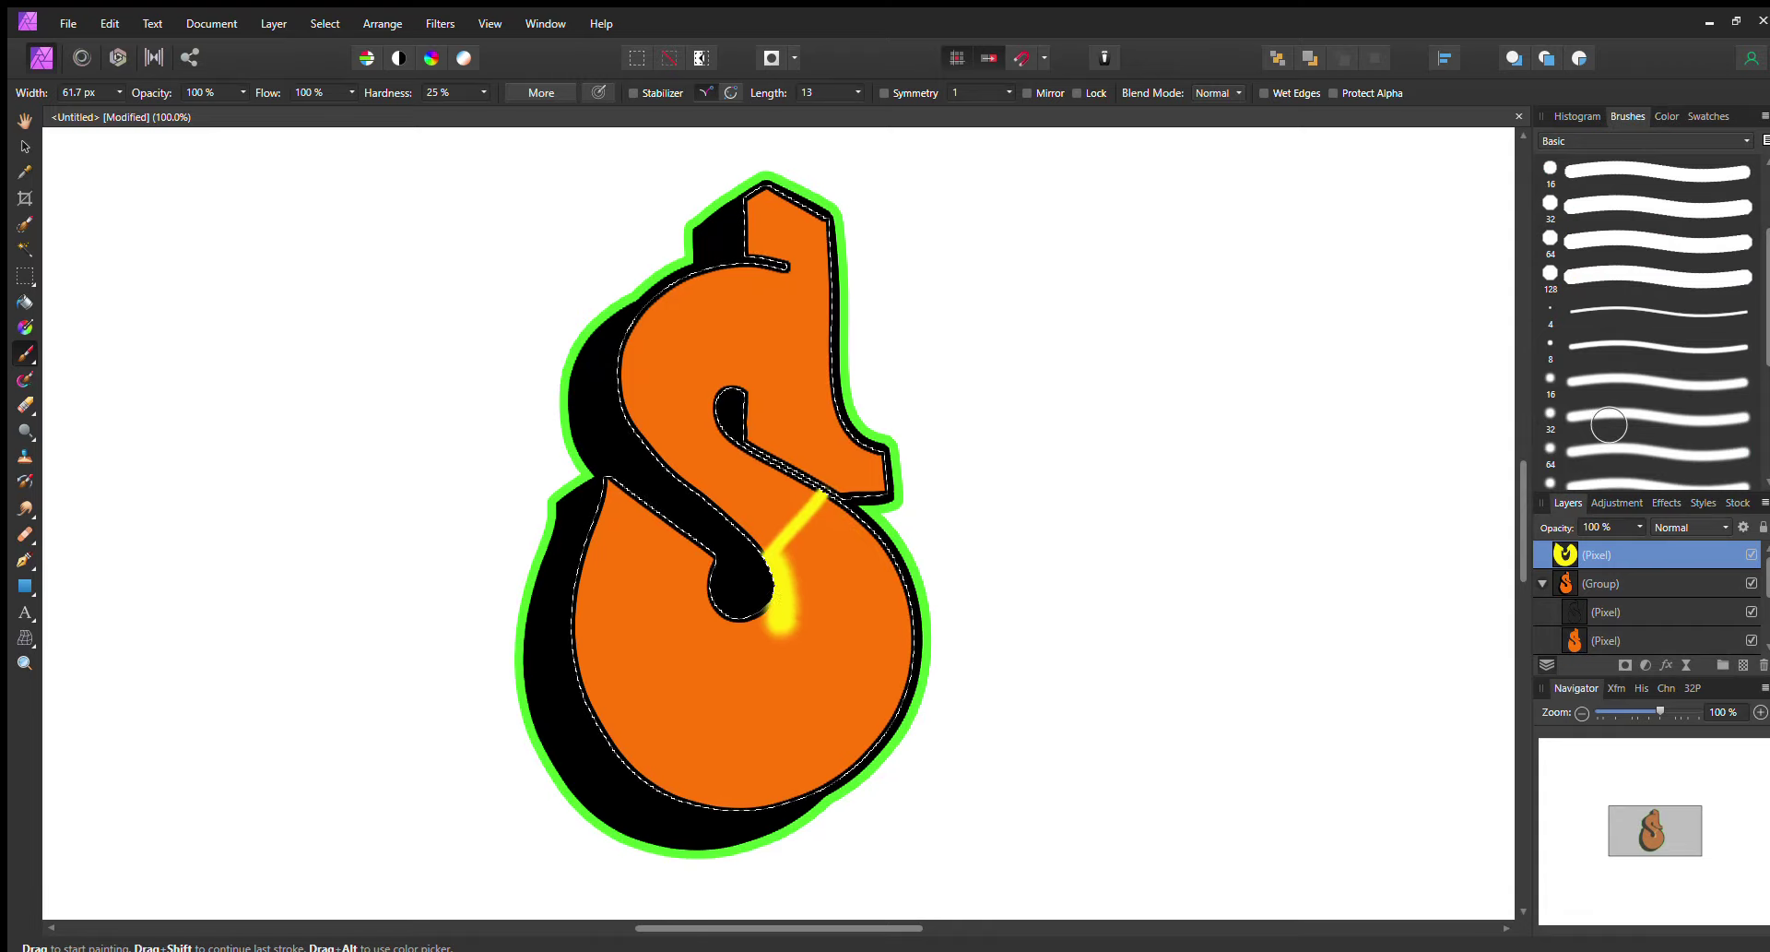
pyautogui.press(']')
pyautogui.press(']')
pyautogui.press(']')
pyautogui.press(']')
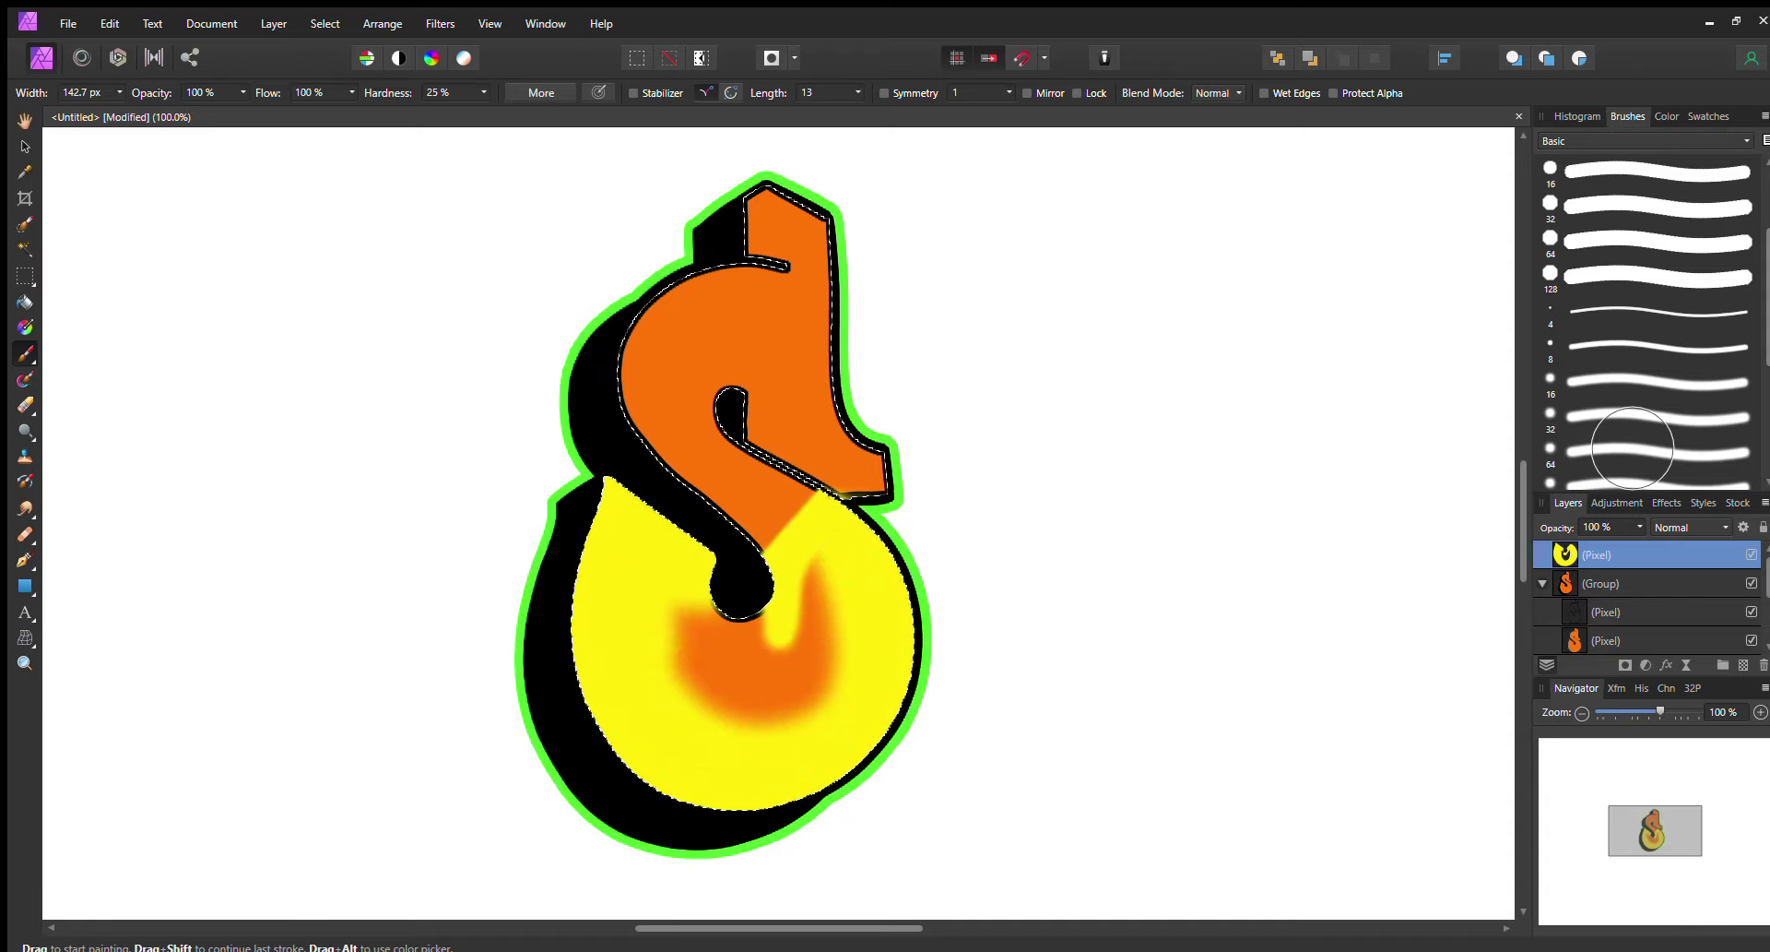
pyautogui.press('[')
pyautogui.press('[')
pyautogui.press('[')
pyautogui.press(']')
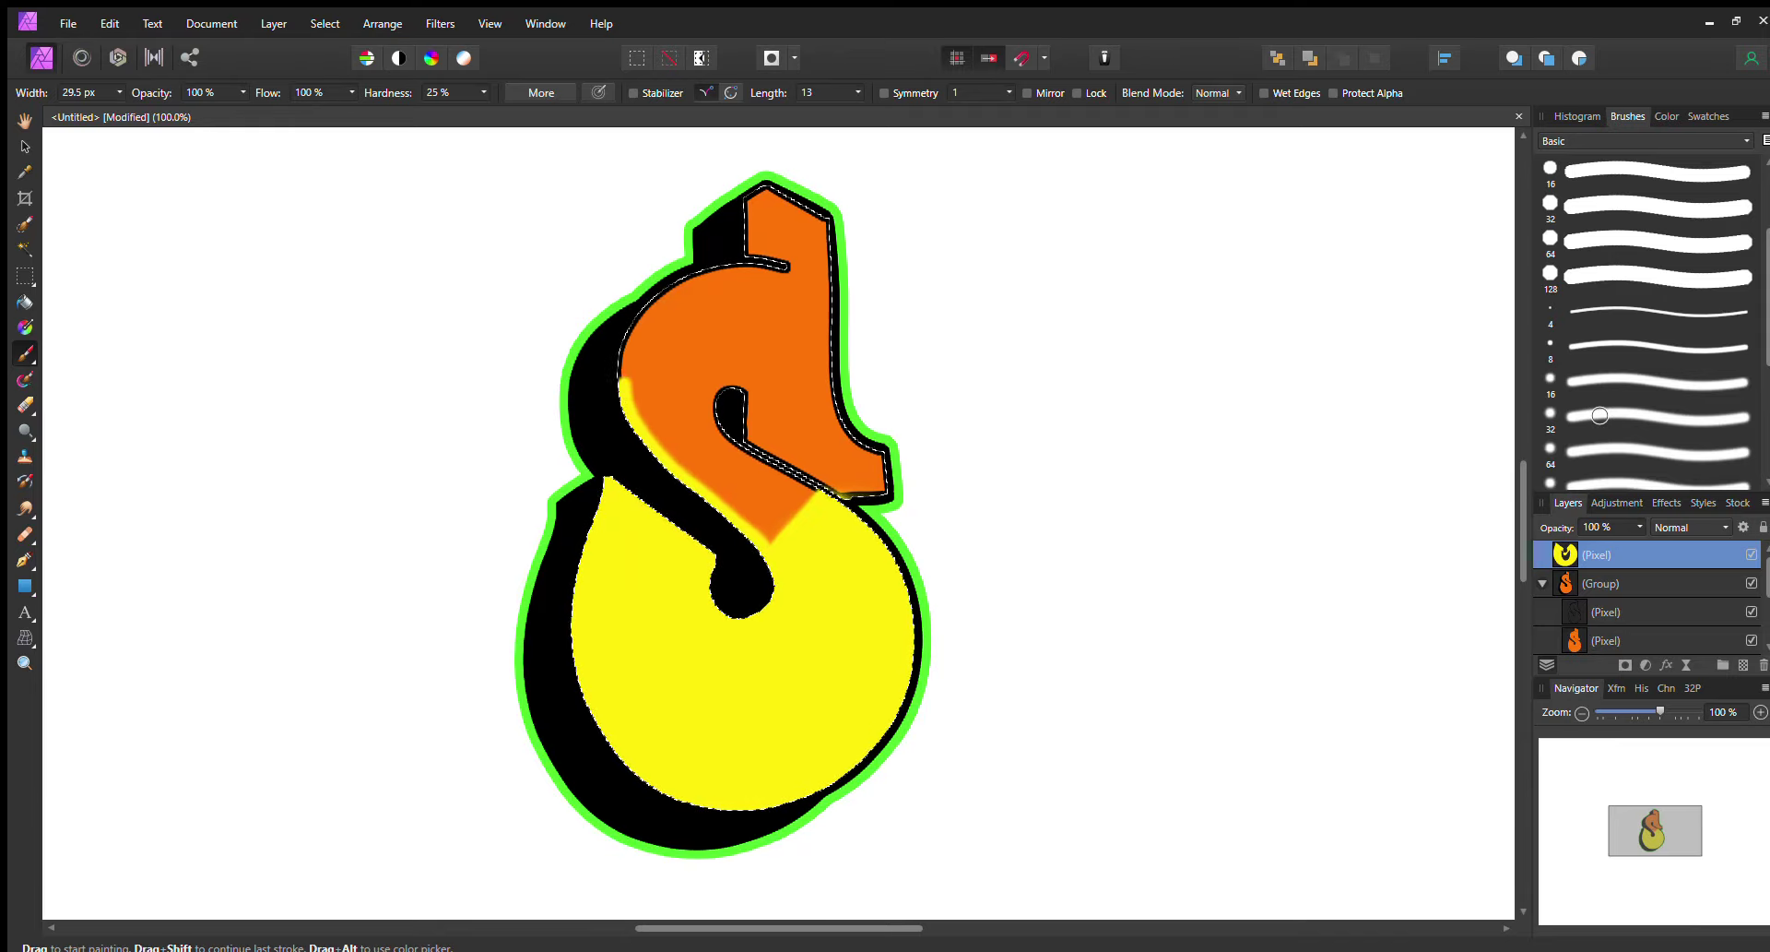
pyautogui.press(']')
pyautogui.press(']')
pyautogui.press(']')
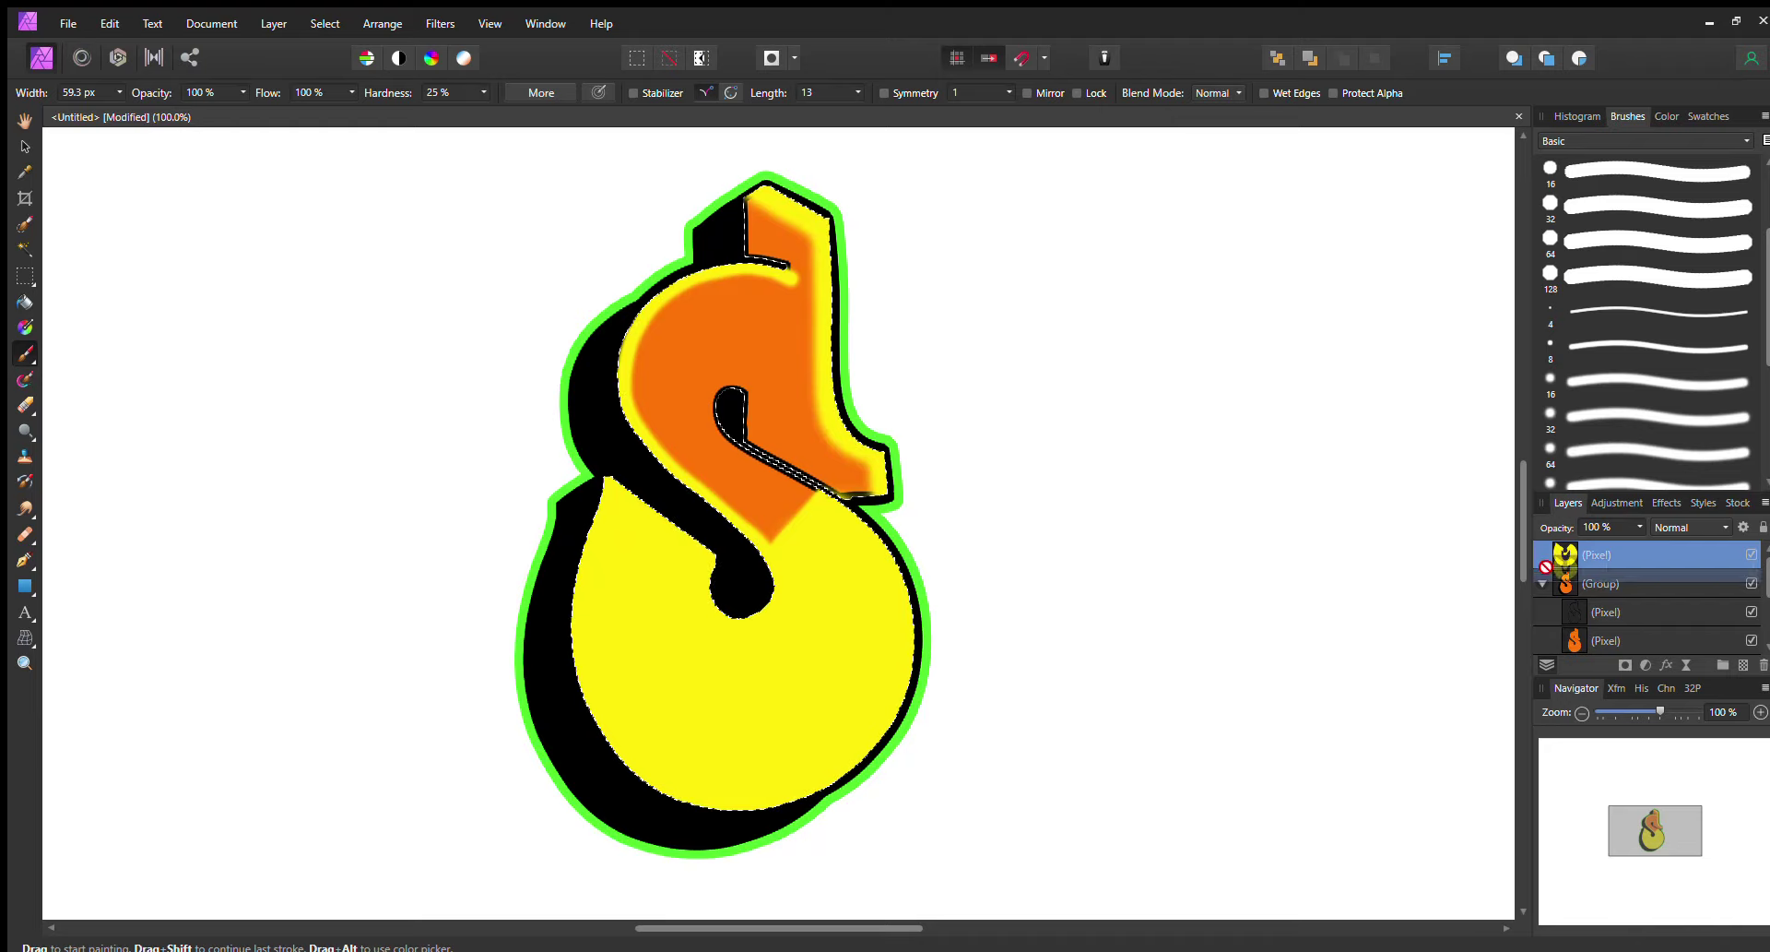
pyautogui.press(']')
pyautogui.press(']')
pyautogui.press(']')
pyautogui.moveTo(627, 711); pyautogui.dragTo(687, 712)
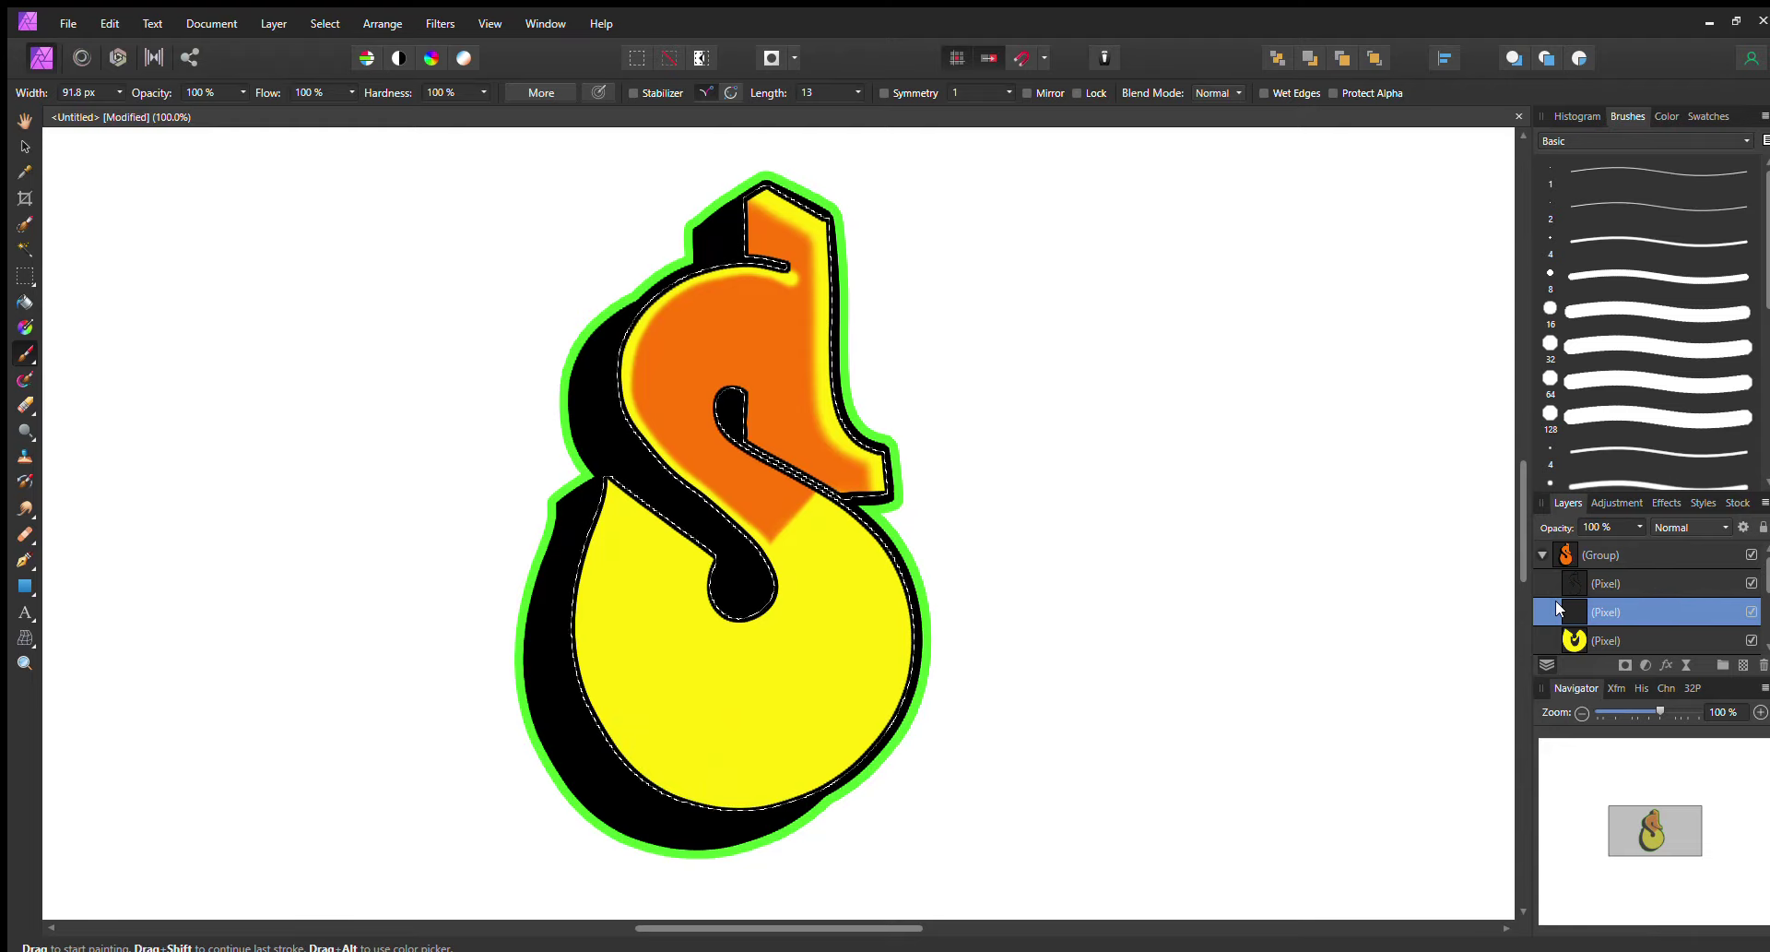
# Dab large blue bubbles on the left and right of the S's yellow bowl, undoing an extra lobe.
pyautogui.click(610, 660)
pyautogui.click(636, 752)
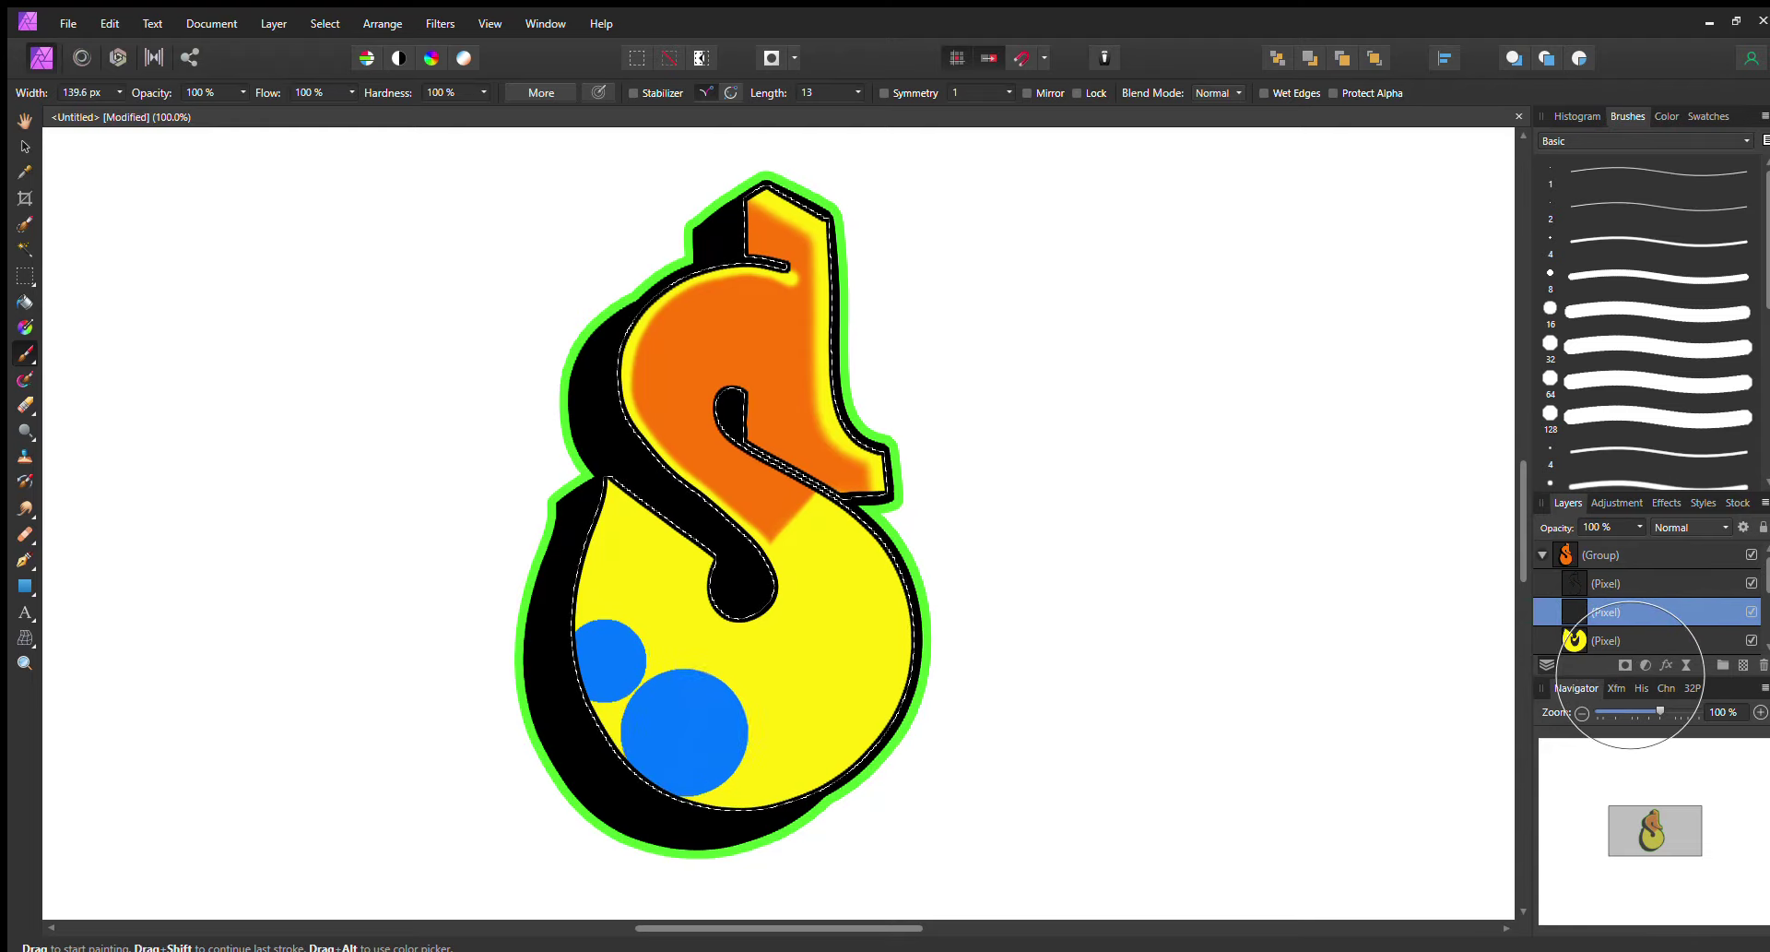
pyautogui.click(644, 740)
pyautogui.press('[')
pyautogui.click(839, 661)
pyautogui.click(869, 716)
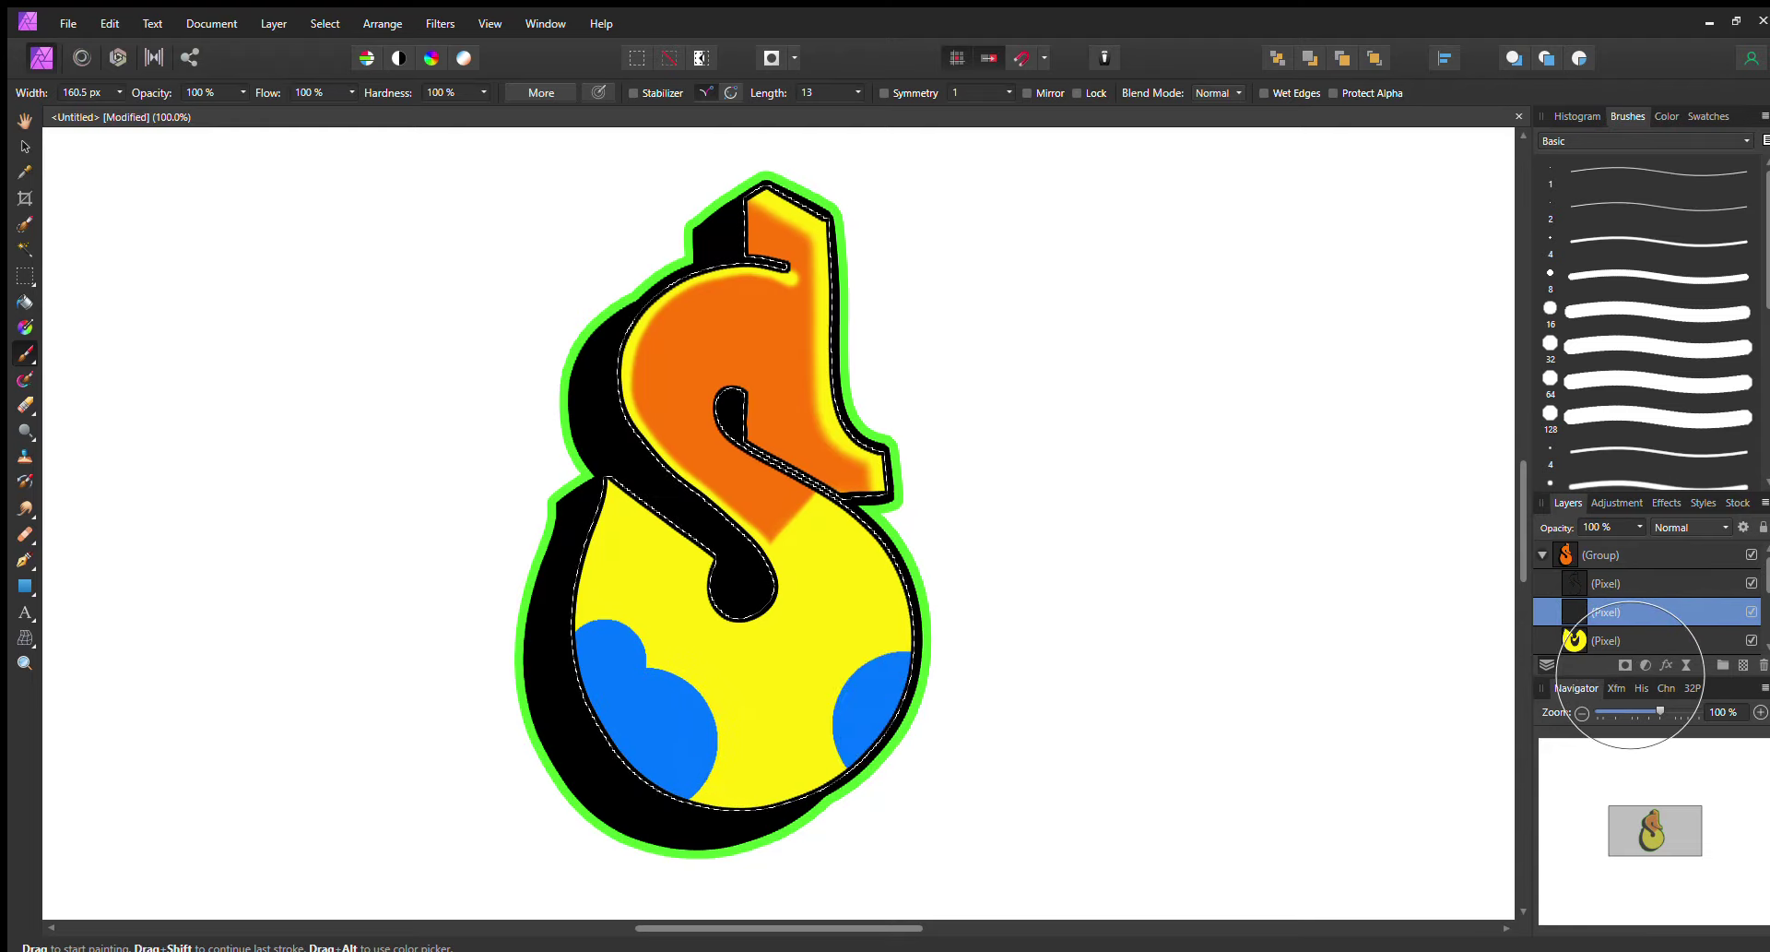
pyautogui.hotkey('ctrl', 'z')
# Add progressively smaller blue dots on the bowl and one small dot on the orange top.
pyautogui.press('[')
pyautogui.press('[')
pyautogui.click(839, 620)
pyautogui.press('[')
pyautogui.click(812, 562)
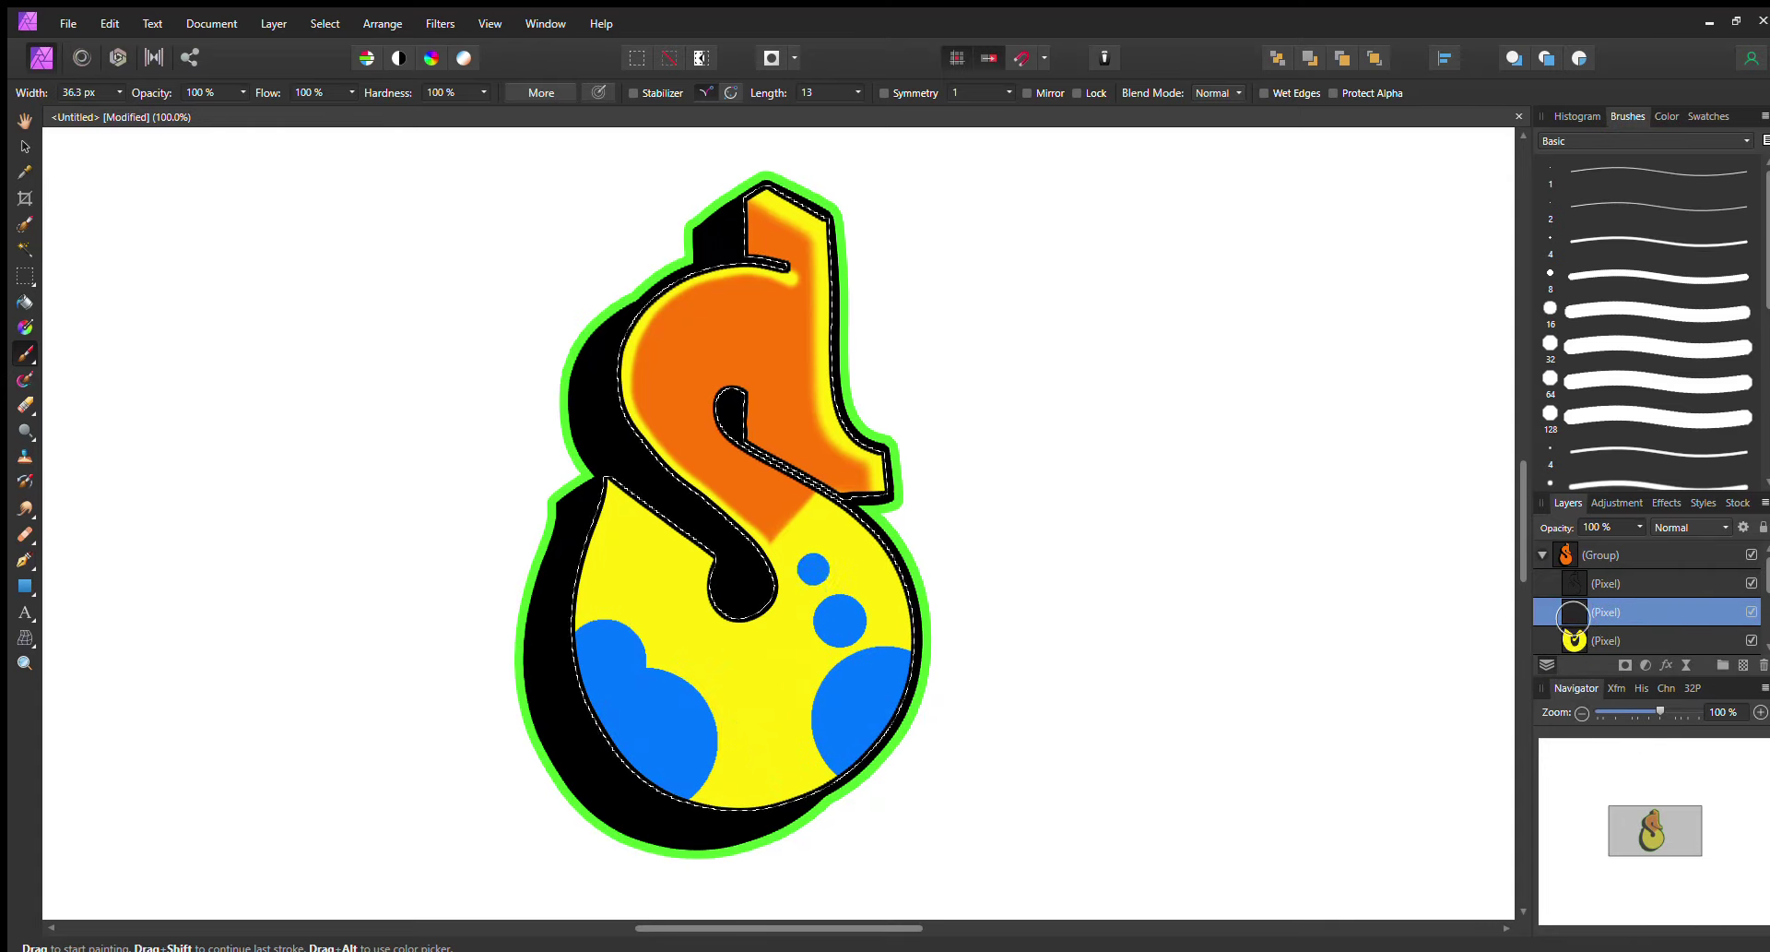
pyautogui.click(635, 595)
pyautogui.press('[')
pyautogui.click(653, 543)
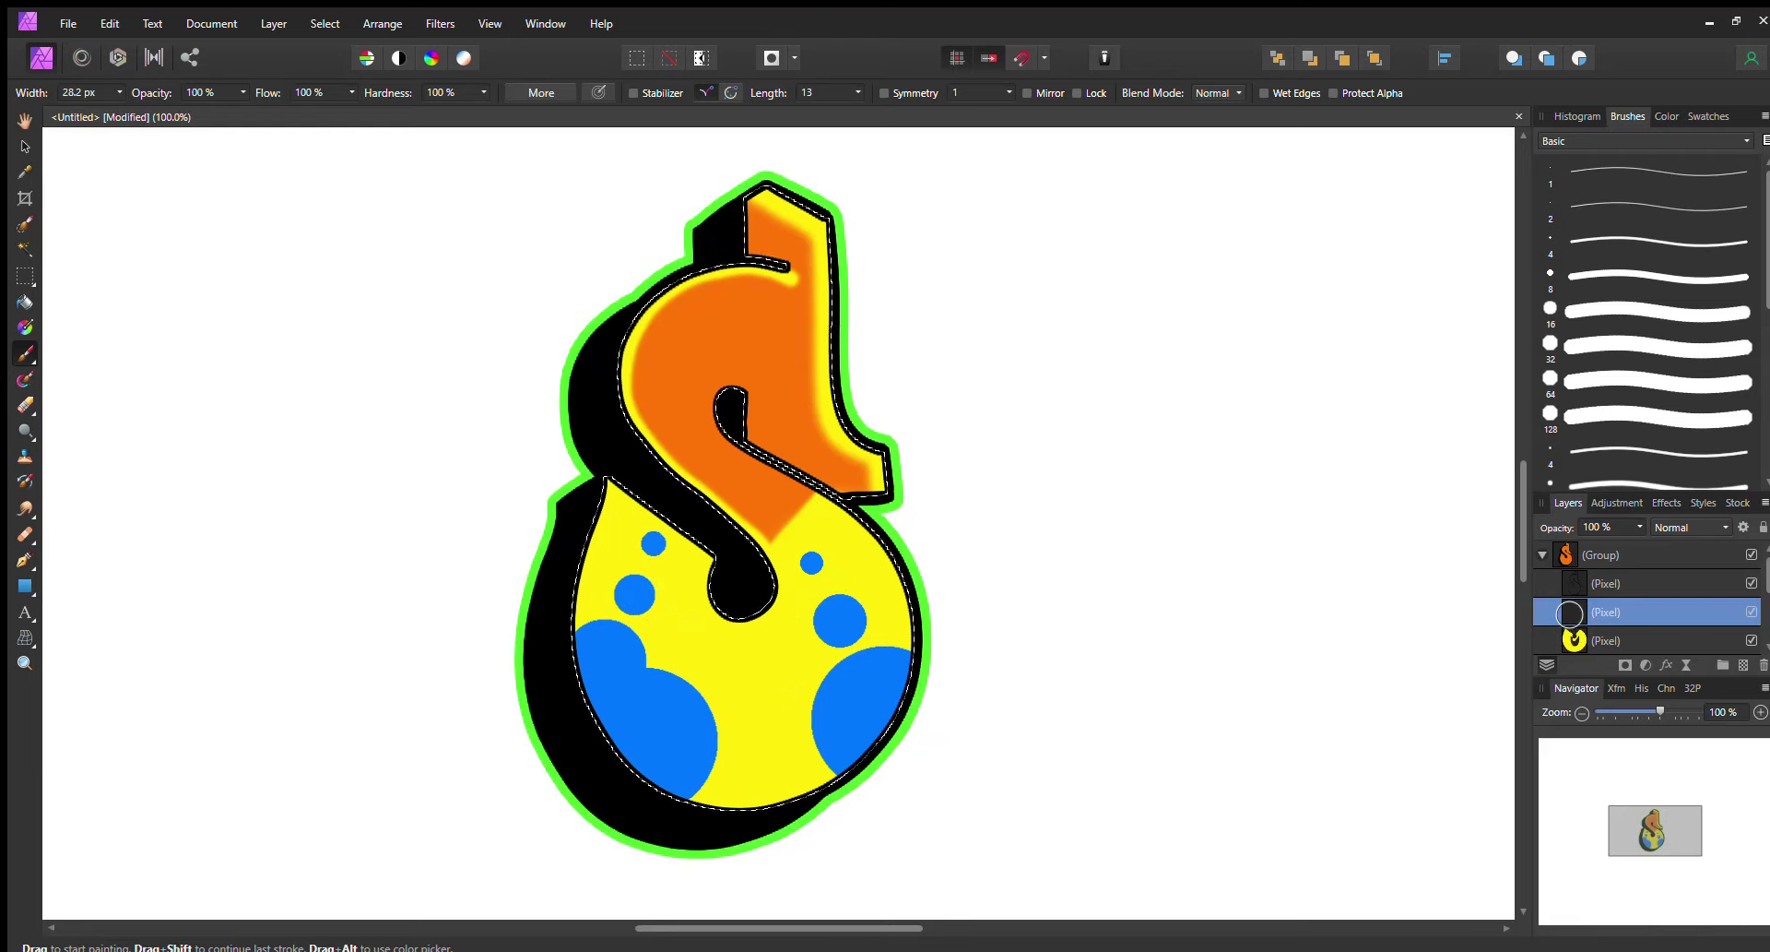
pyautogui.press(']')
pyautogui.press(']')
pyautogui.press(']')
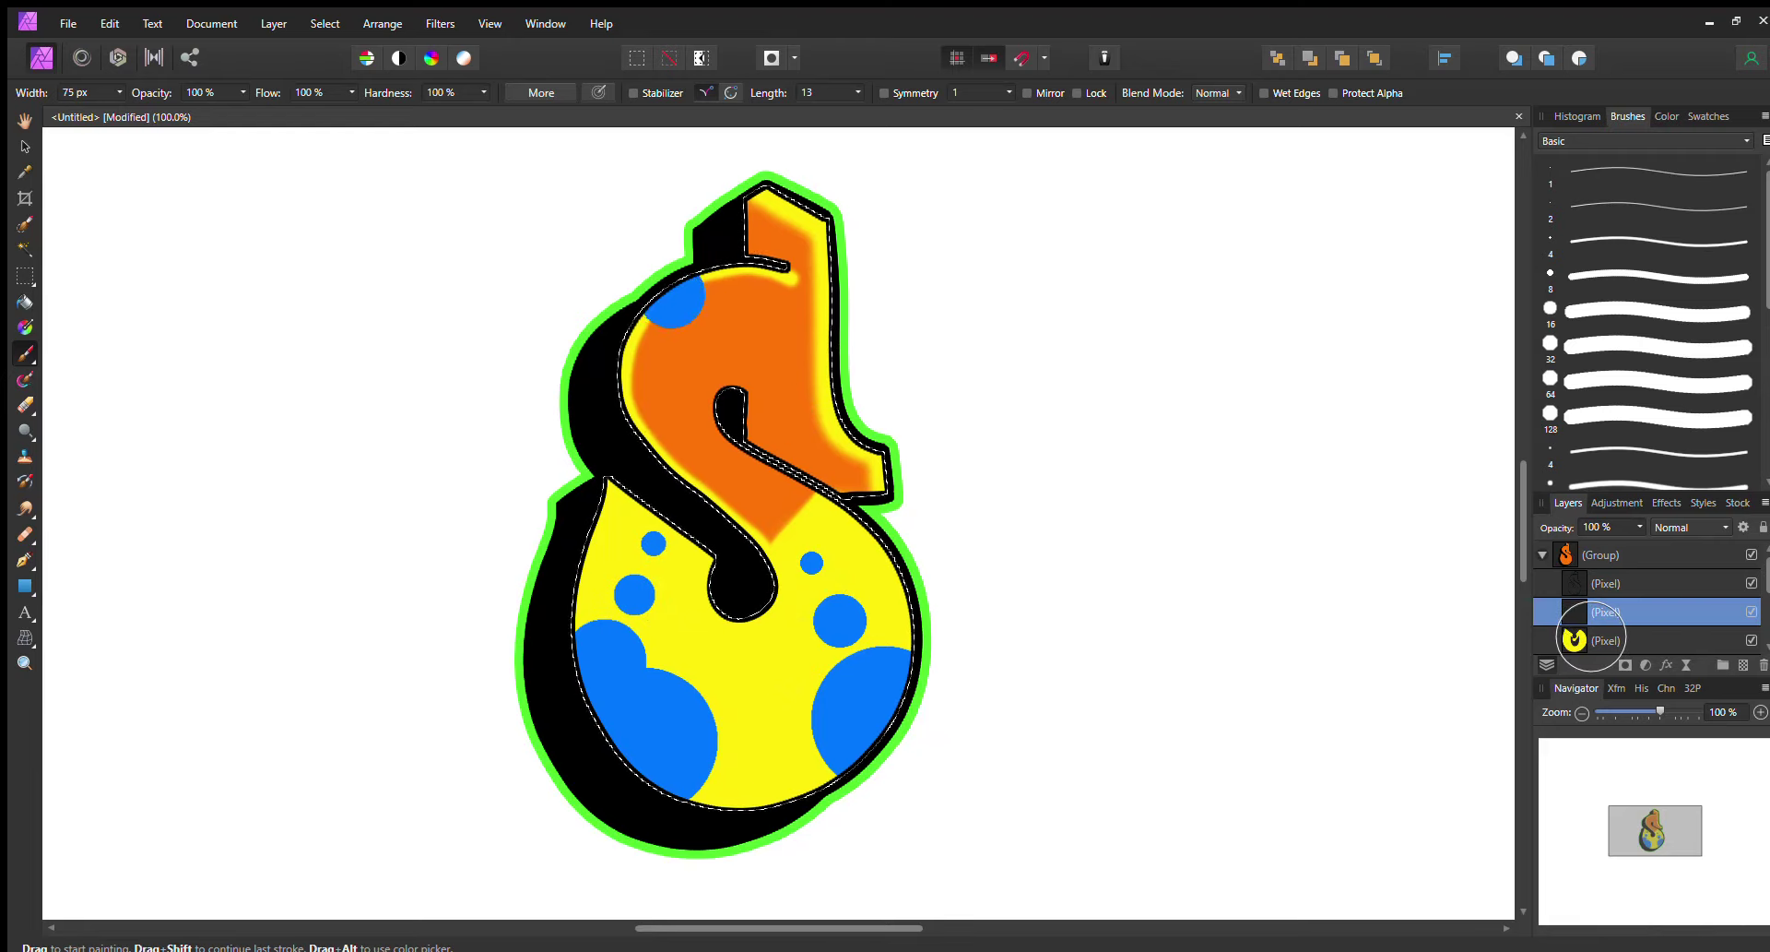
pyautogui.press('[')
pyautogui.press('[')
pyautogui.press('[')
pyautogui.click(725, 310)
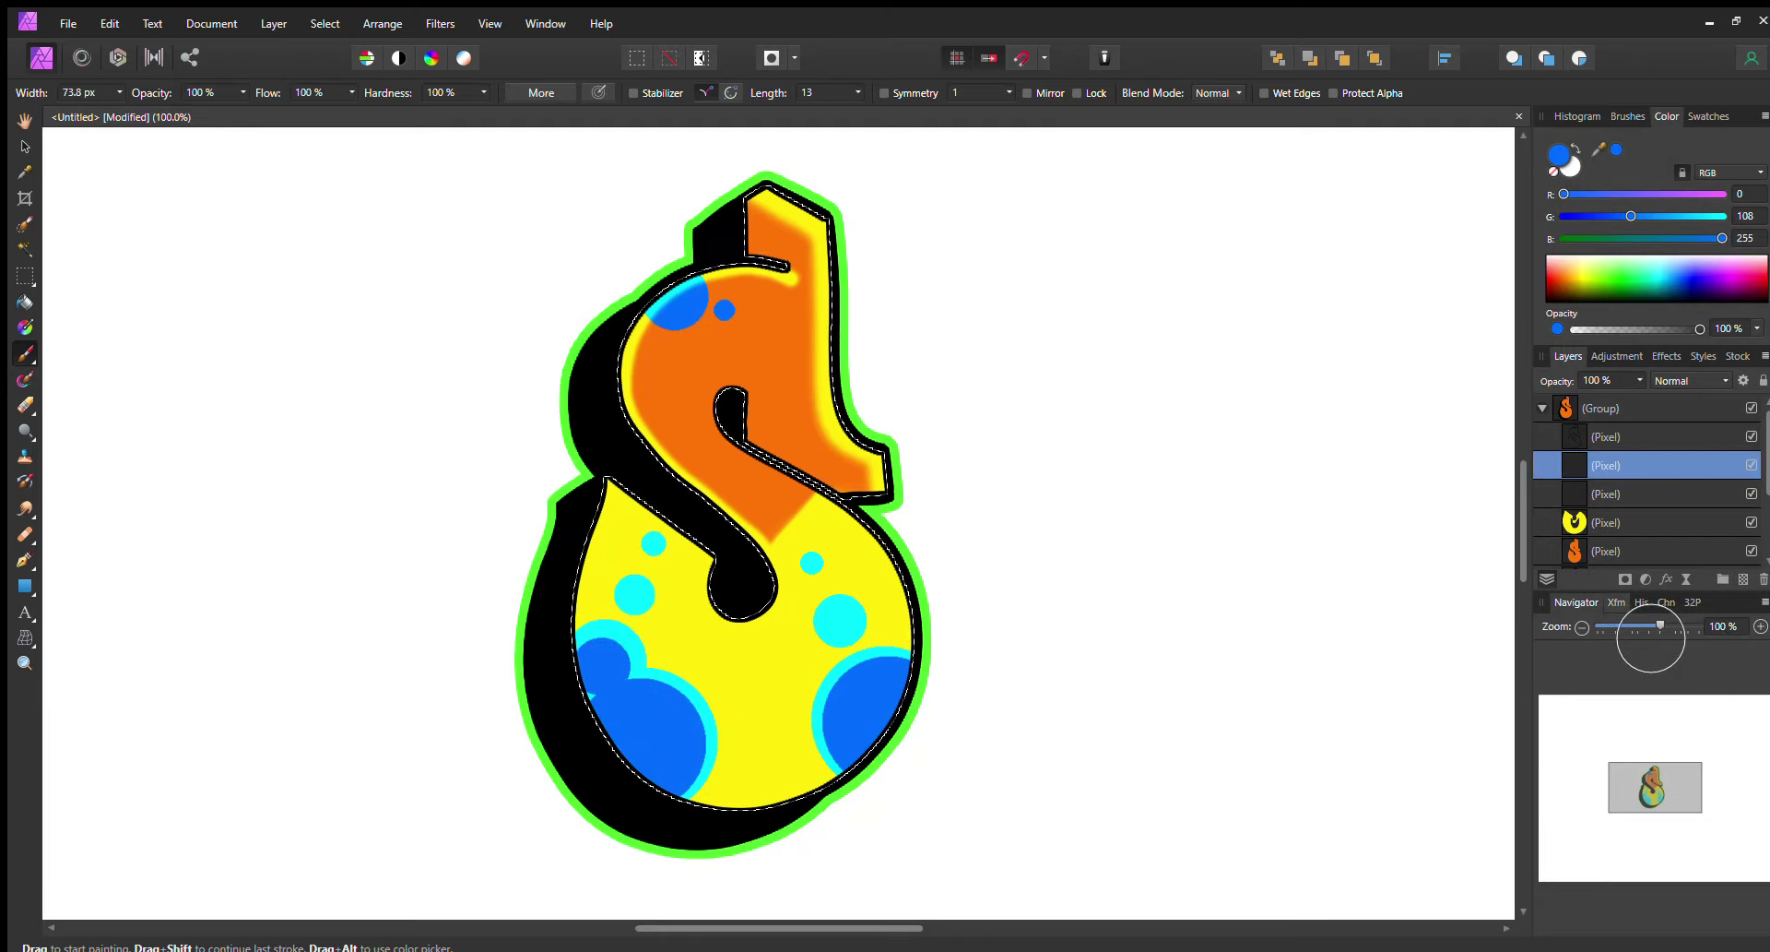
# Sample cyan from a bubble rim as the paint colour, then add a new layer above the yellow fill.
pyautogui.press('[')
pyautogui.press('[')
pyautogui.press('[')
pyautogui.press('[')
pyautogui.press('[')
pyautogui.press('[')
pyautogui.press('[')
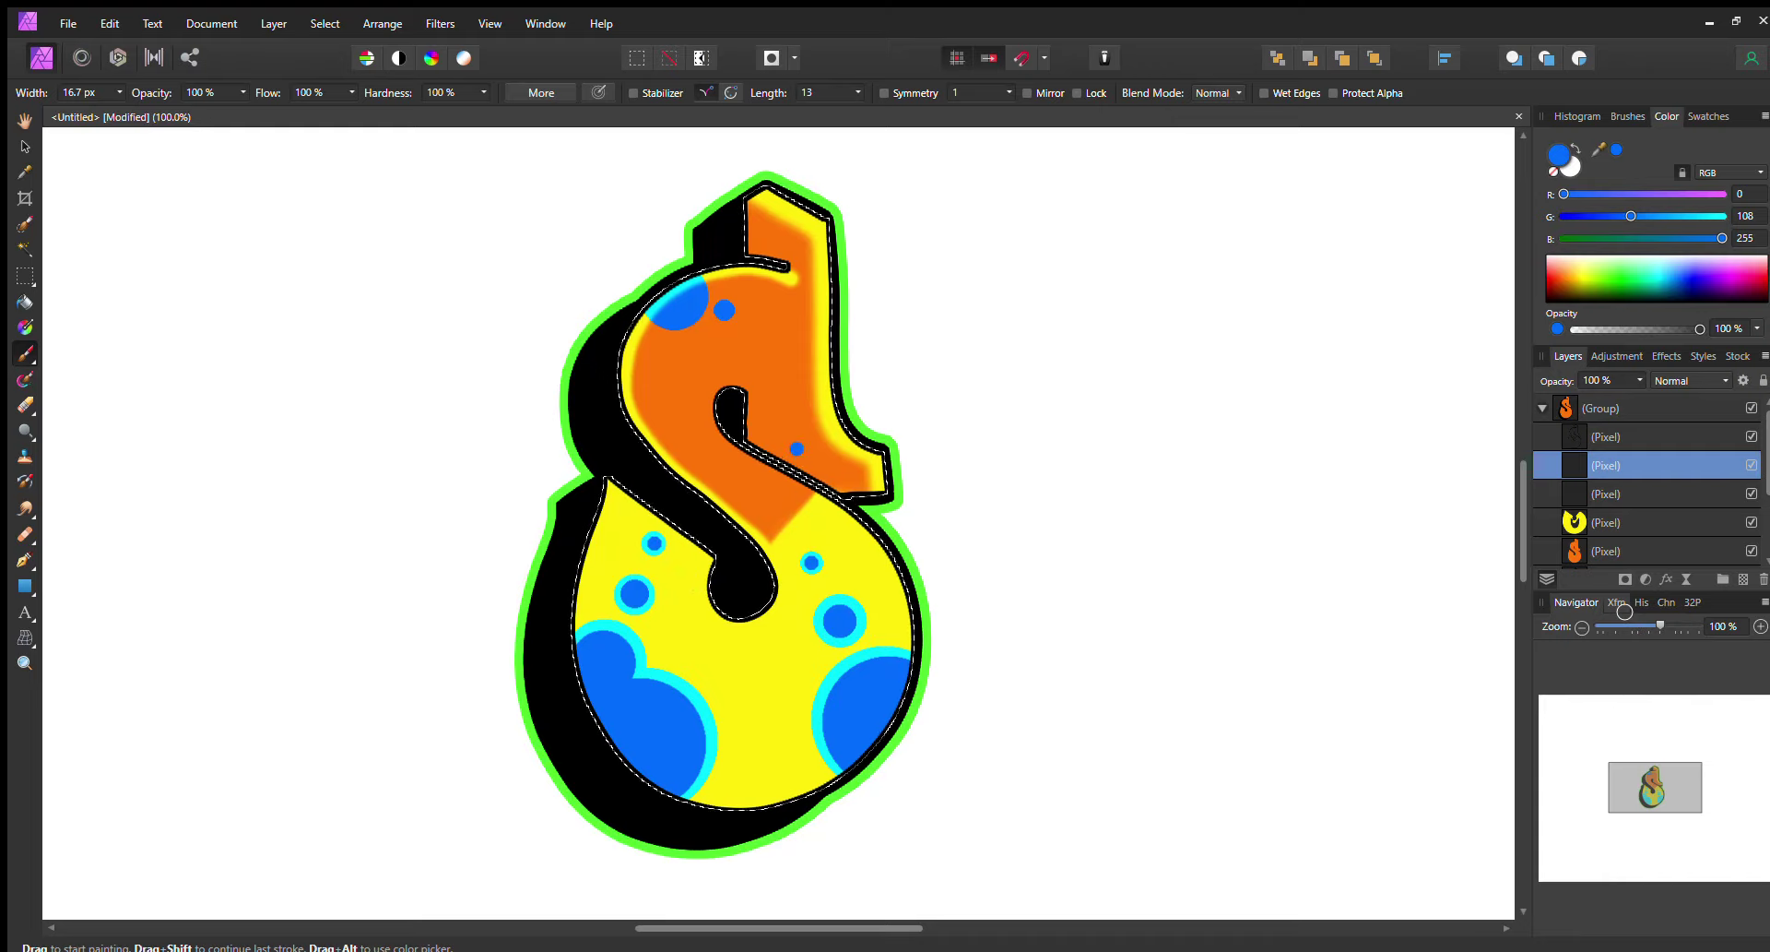
pyautogui.moveTo(1599, 149); pyautogui.dragTo(863, 617)
pyautogui.click(1615, 151)
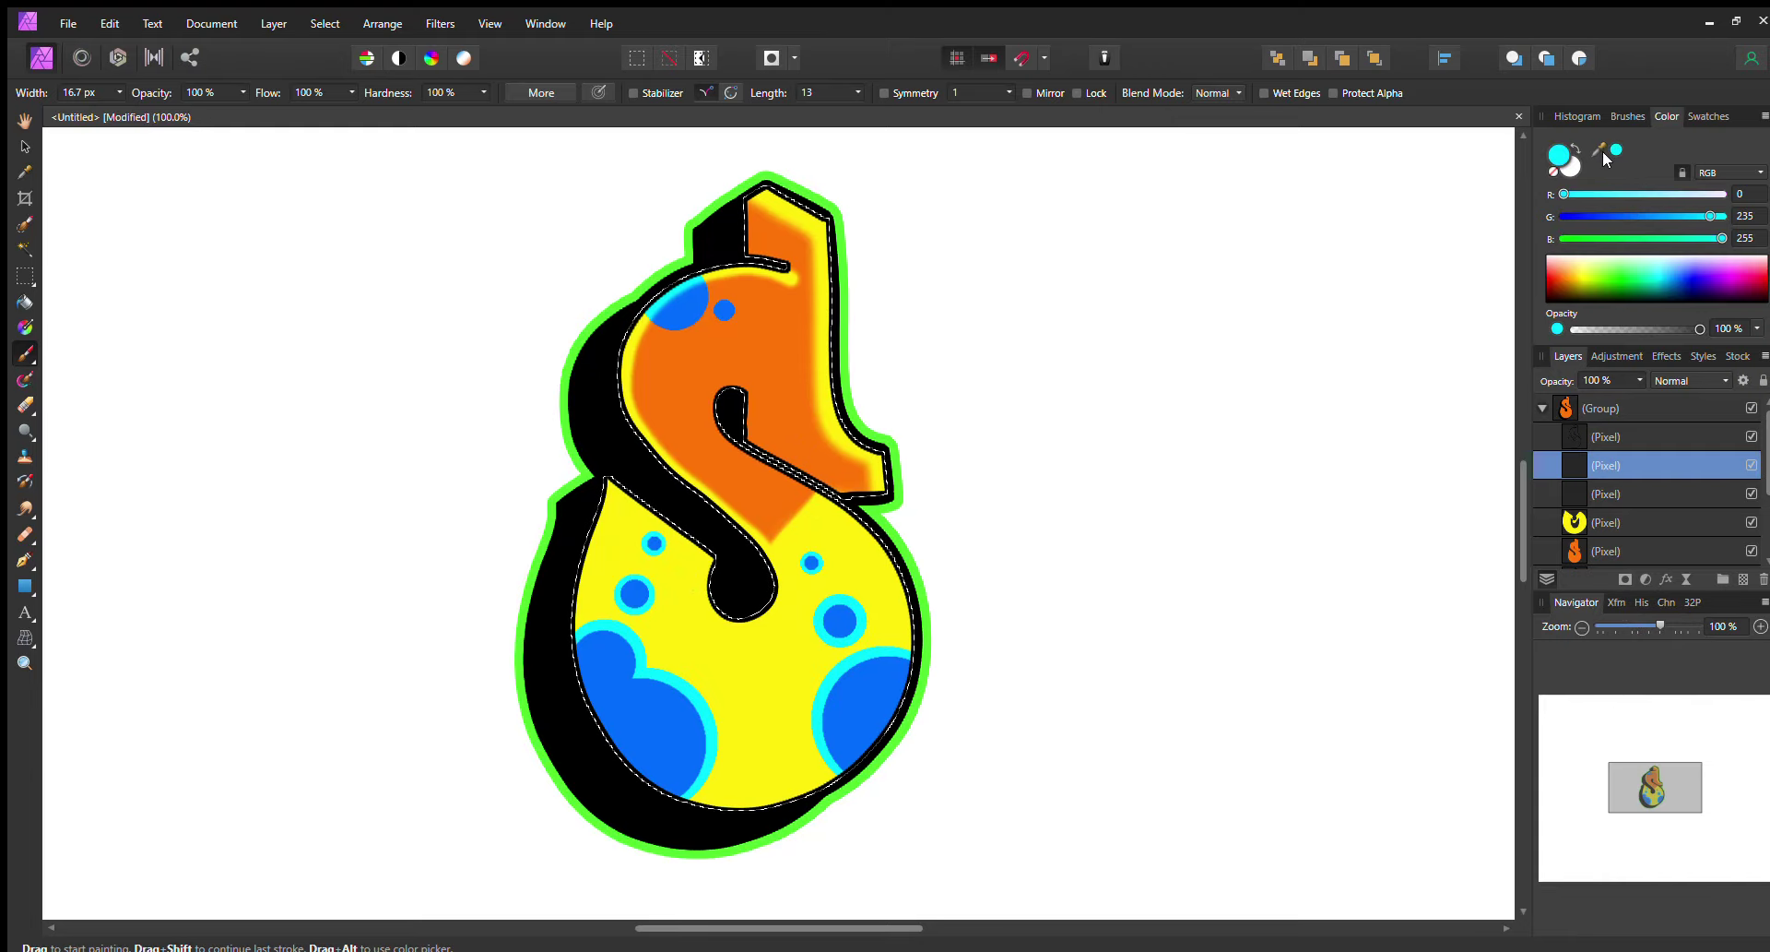
pyautogui.press(']')
pyautogui.press(']')
pyautogui.press(']')
pyautogui.click(1608, 522)
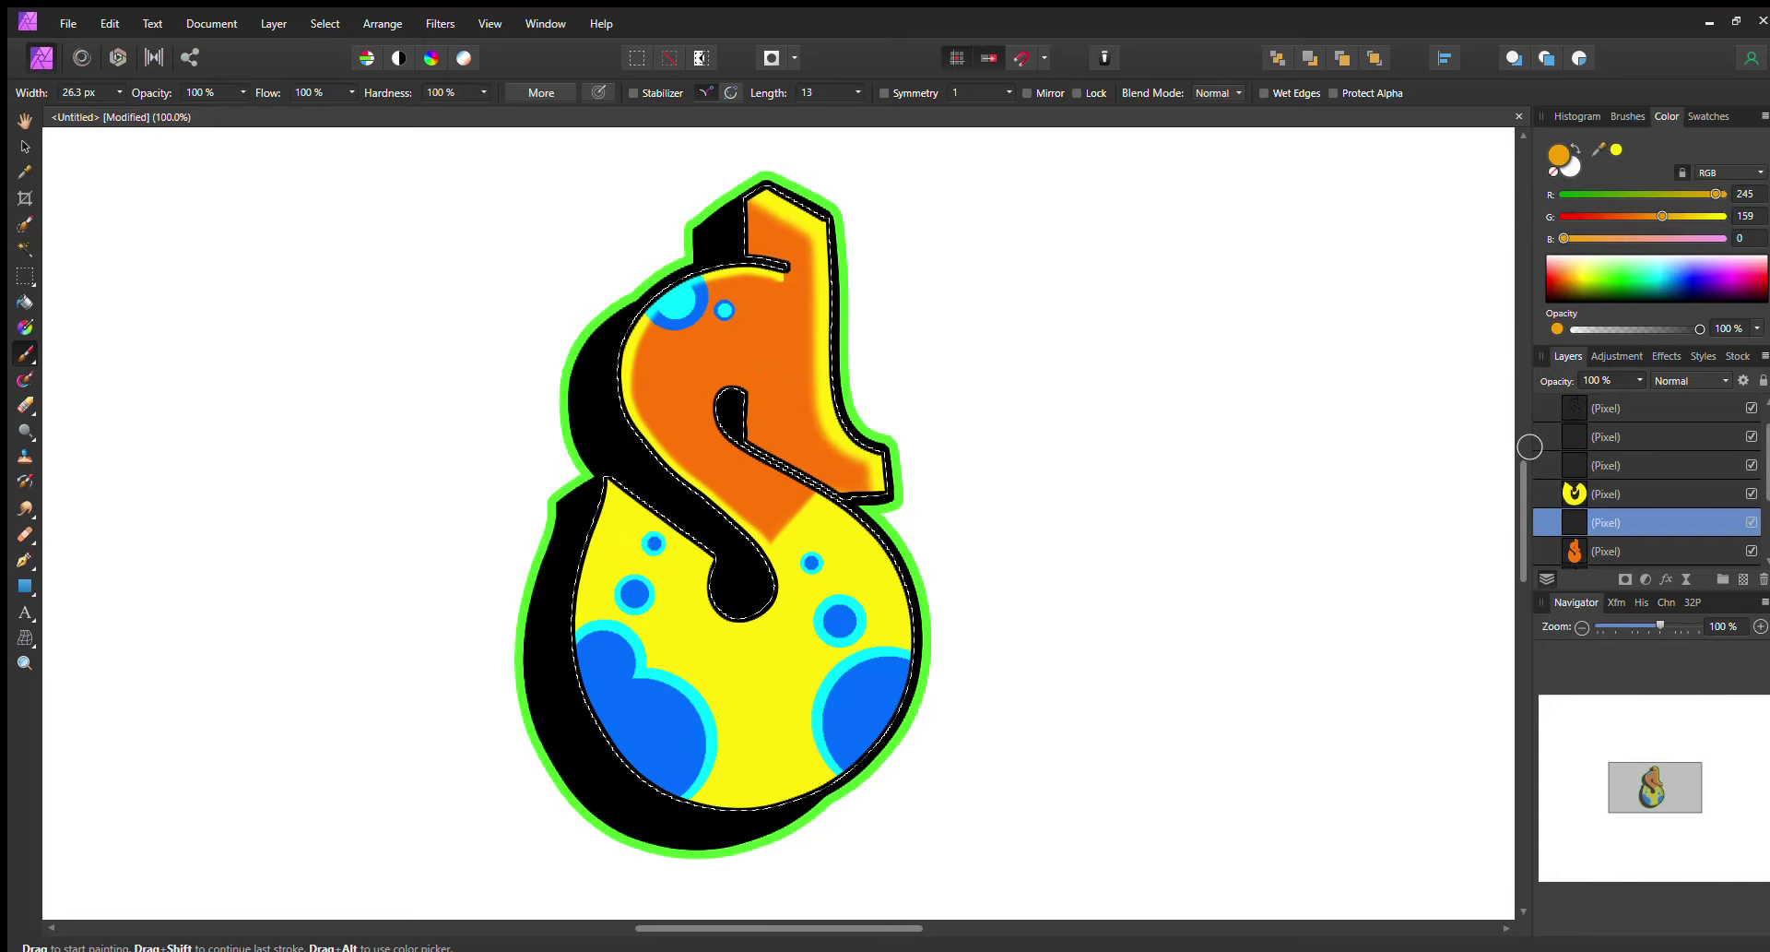
pyautogui.hotkey('ctrl', 'shift', 'n')
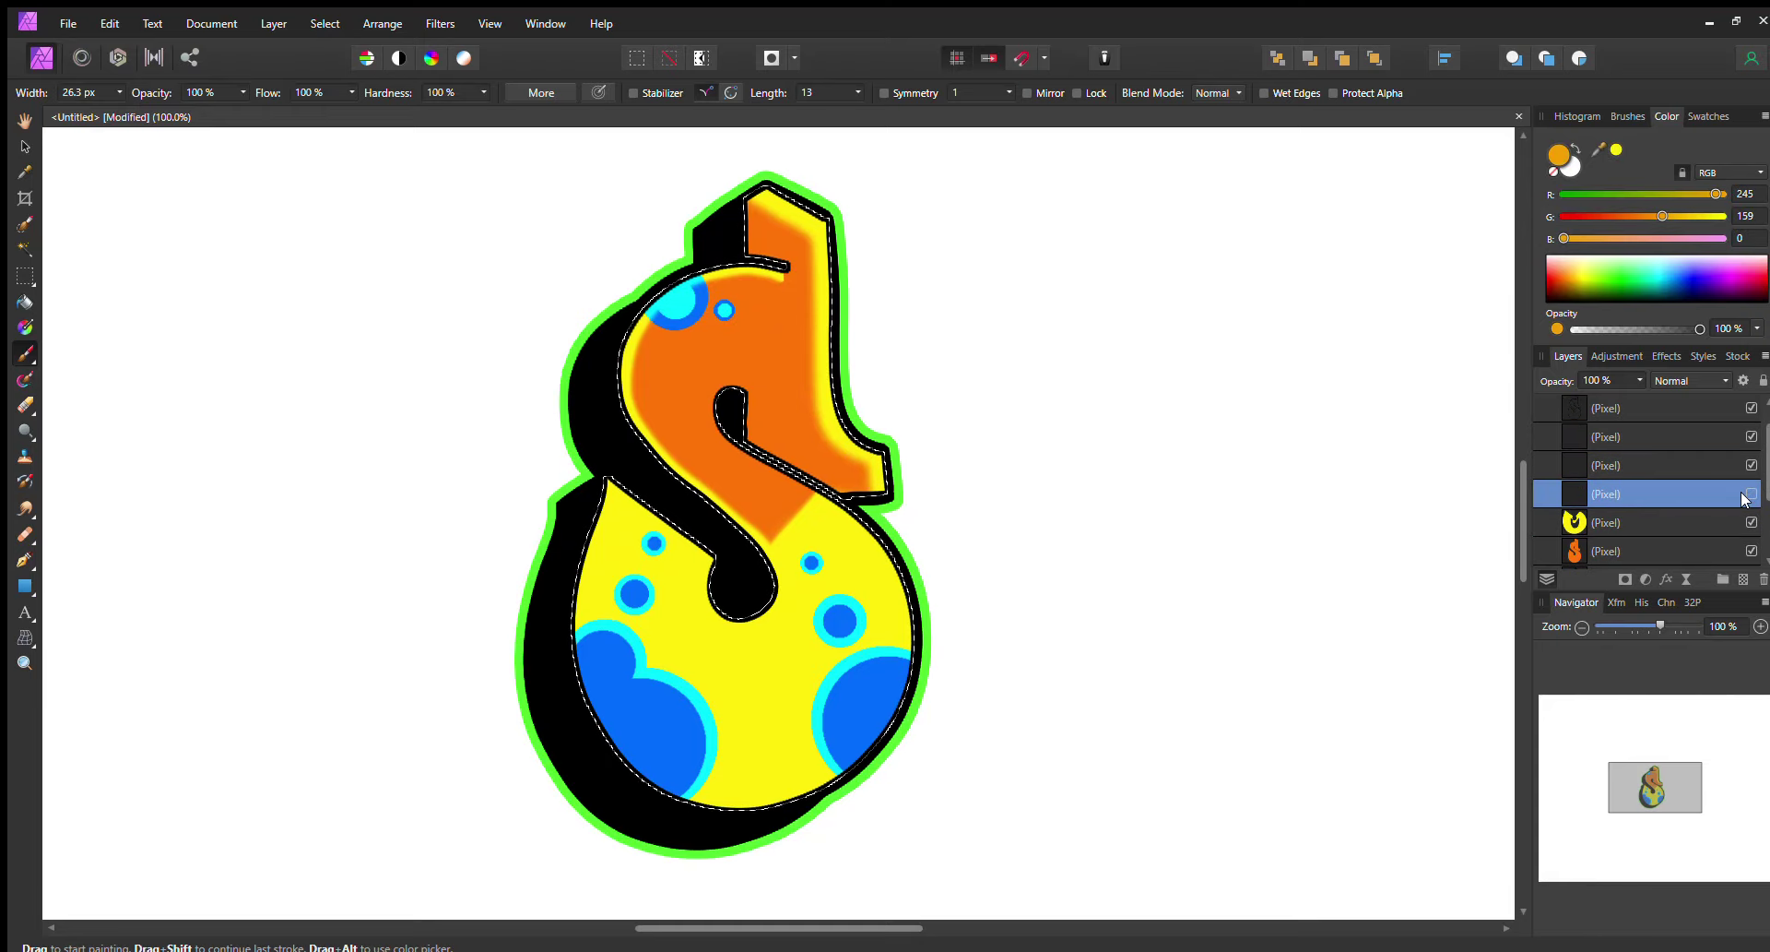
# Paint orange shading along the S's right inner edge on a new layer beneath the yellow fill.
pyautogui.click(1743, 578)
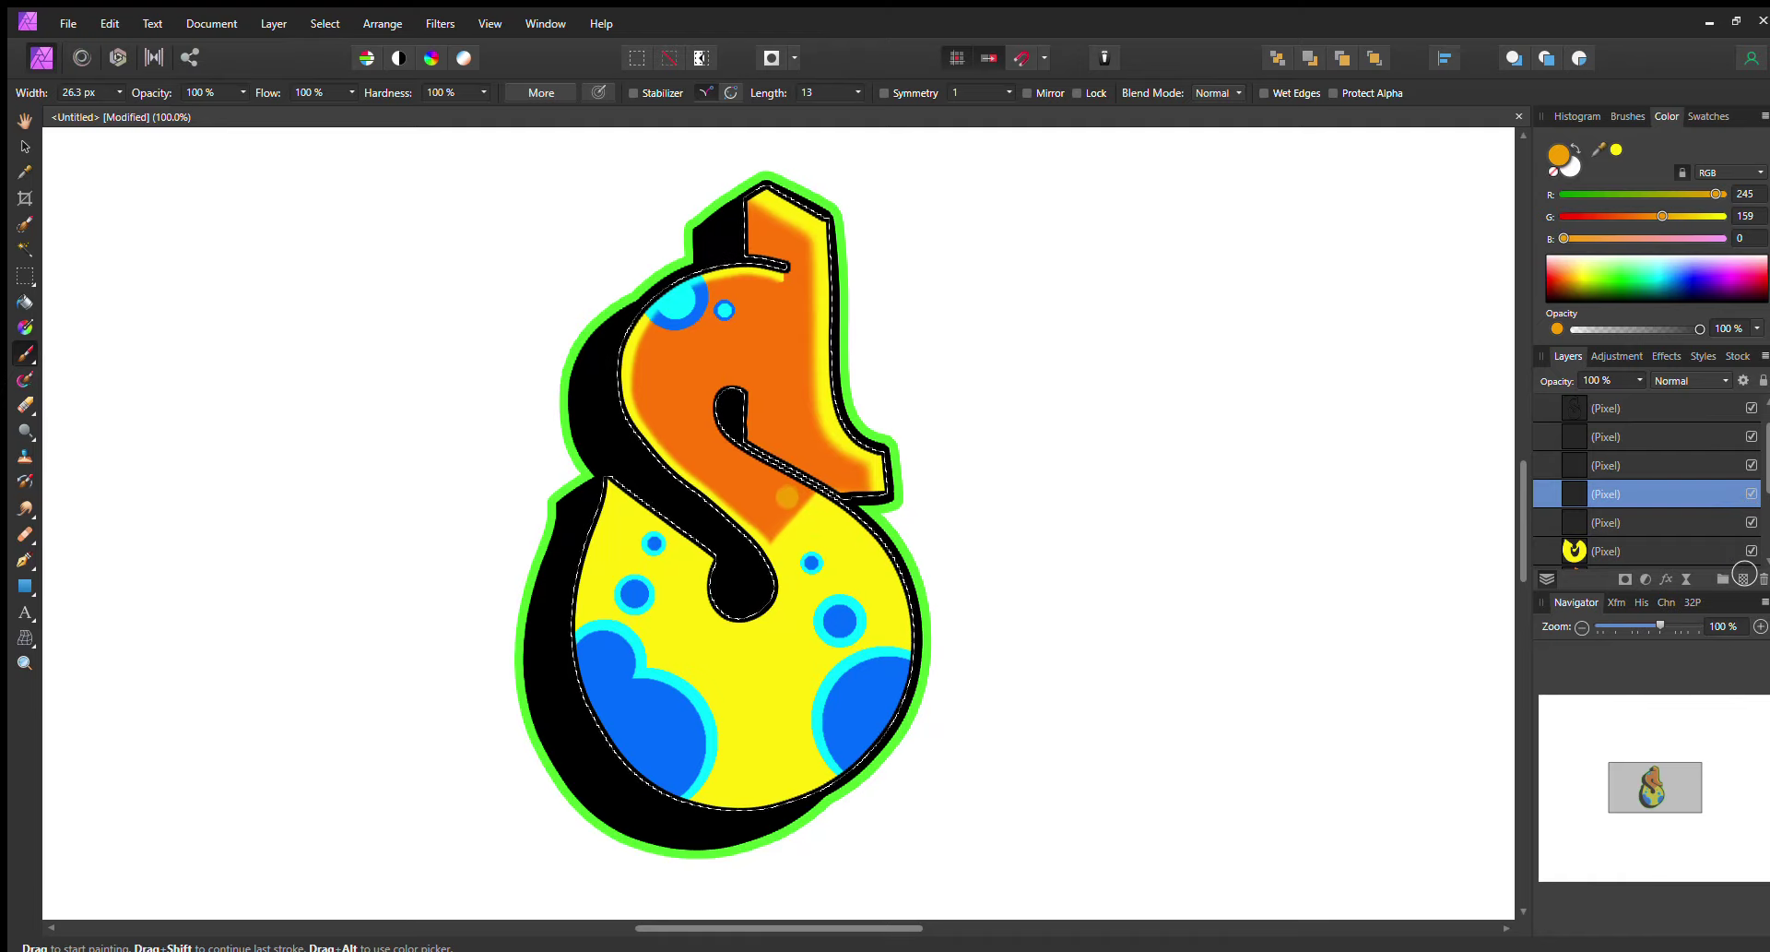
pyautogui.moveTo(738, 456)
pyautogui.mouseDown()
pyautogui.moveTo(881, 632)
pyautogui.moveTo(687, 793)
pyautogui.mouseUp()
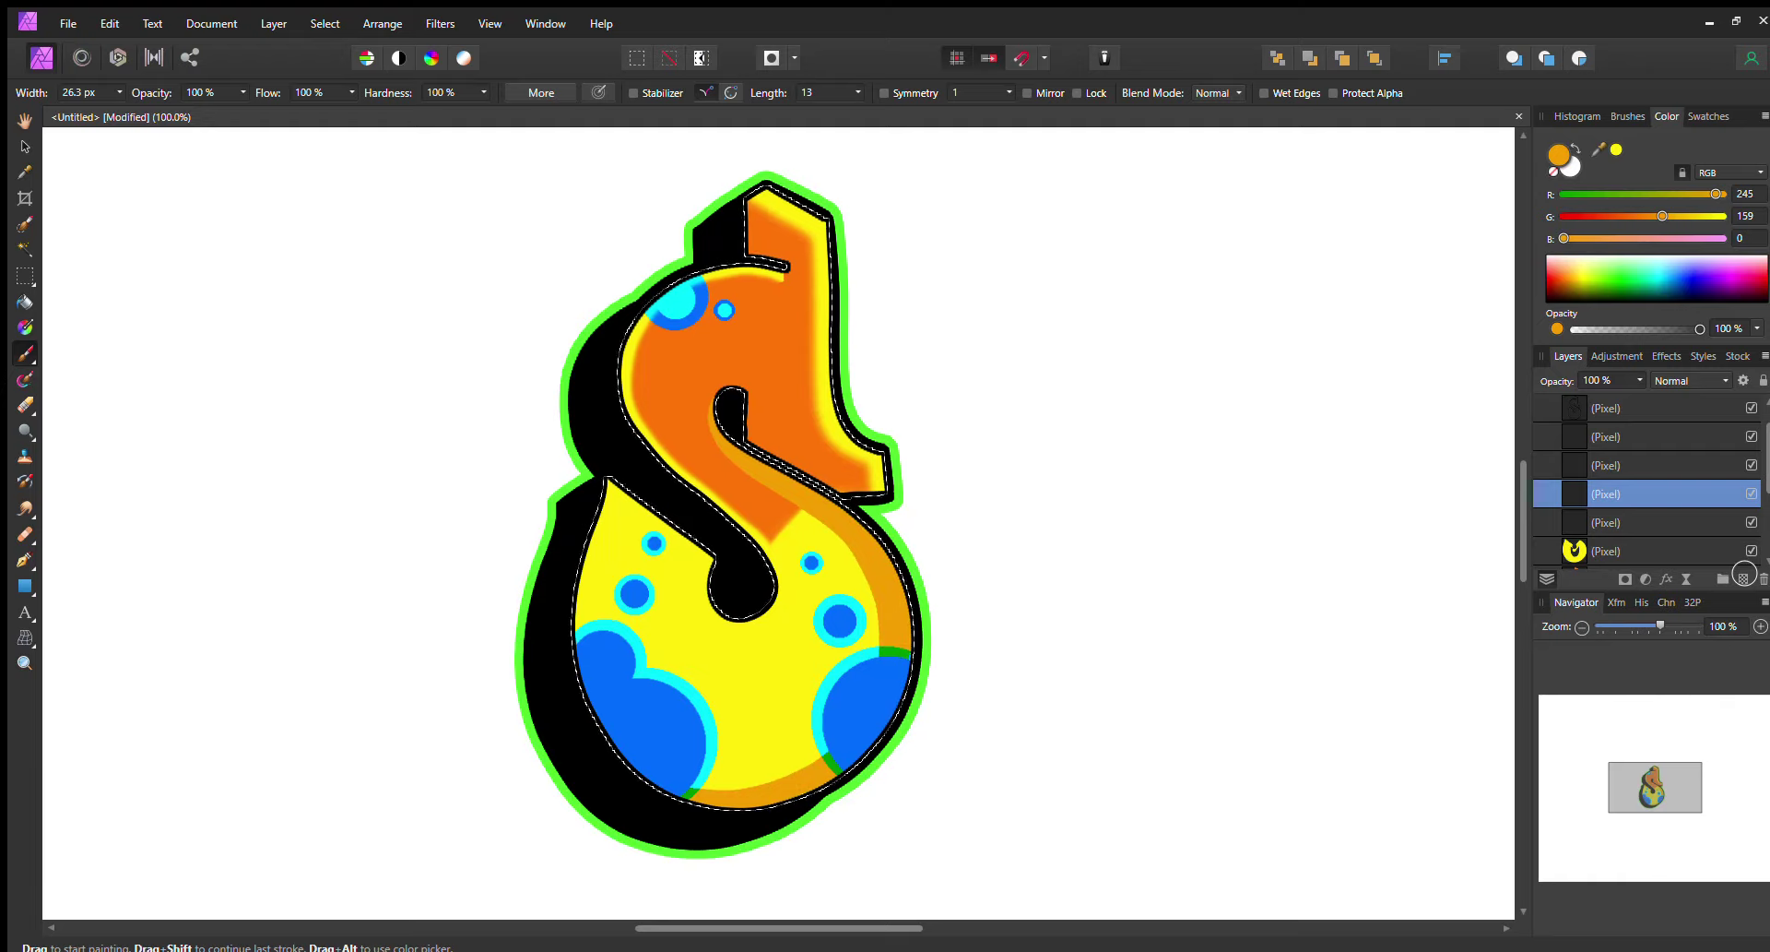
pyautogui.press('[')
pyautogui.hotkey('ctrl', '[')
pyautogui.hotkey('ctrl', '[')
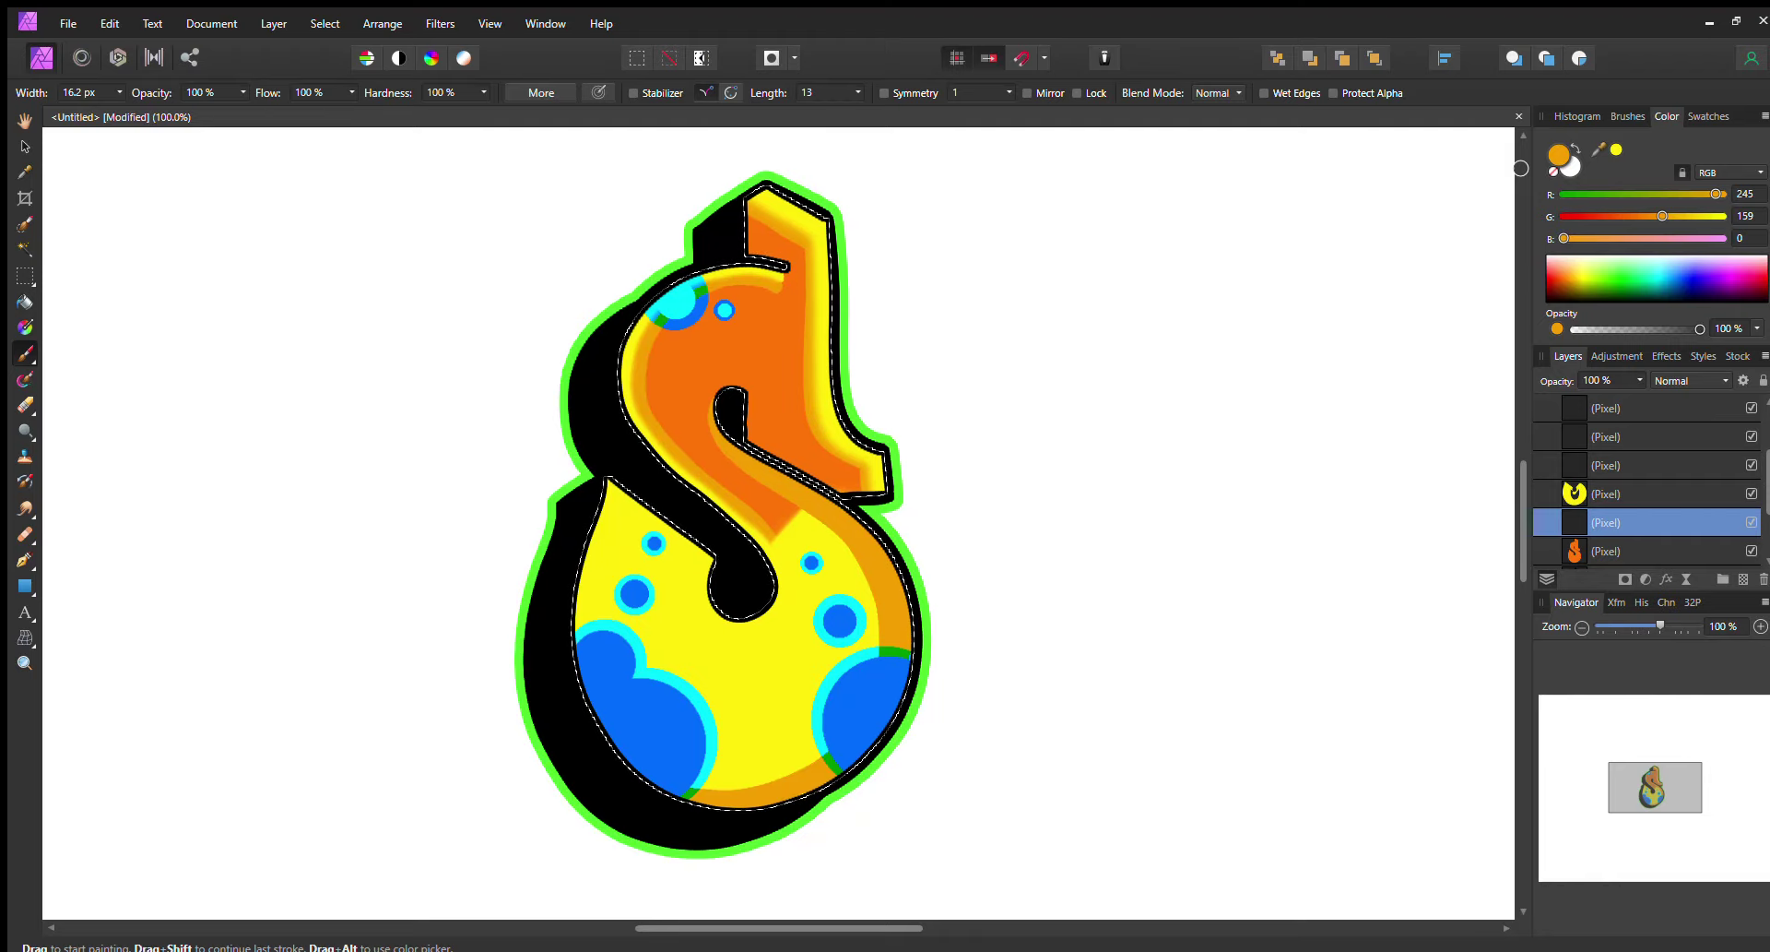
pyautogui.click(1628, 116)
pyautogui.press('[')
pyautogui.press('[')
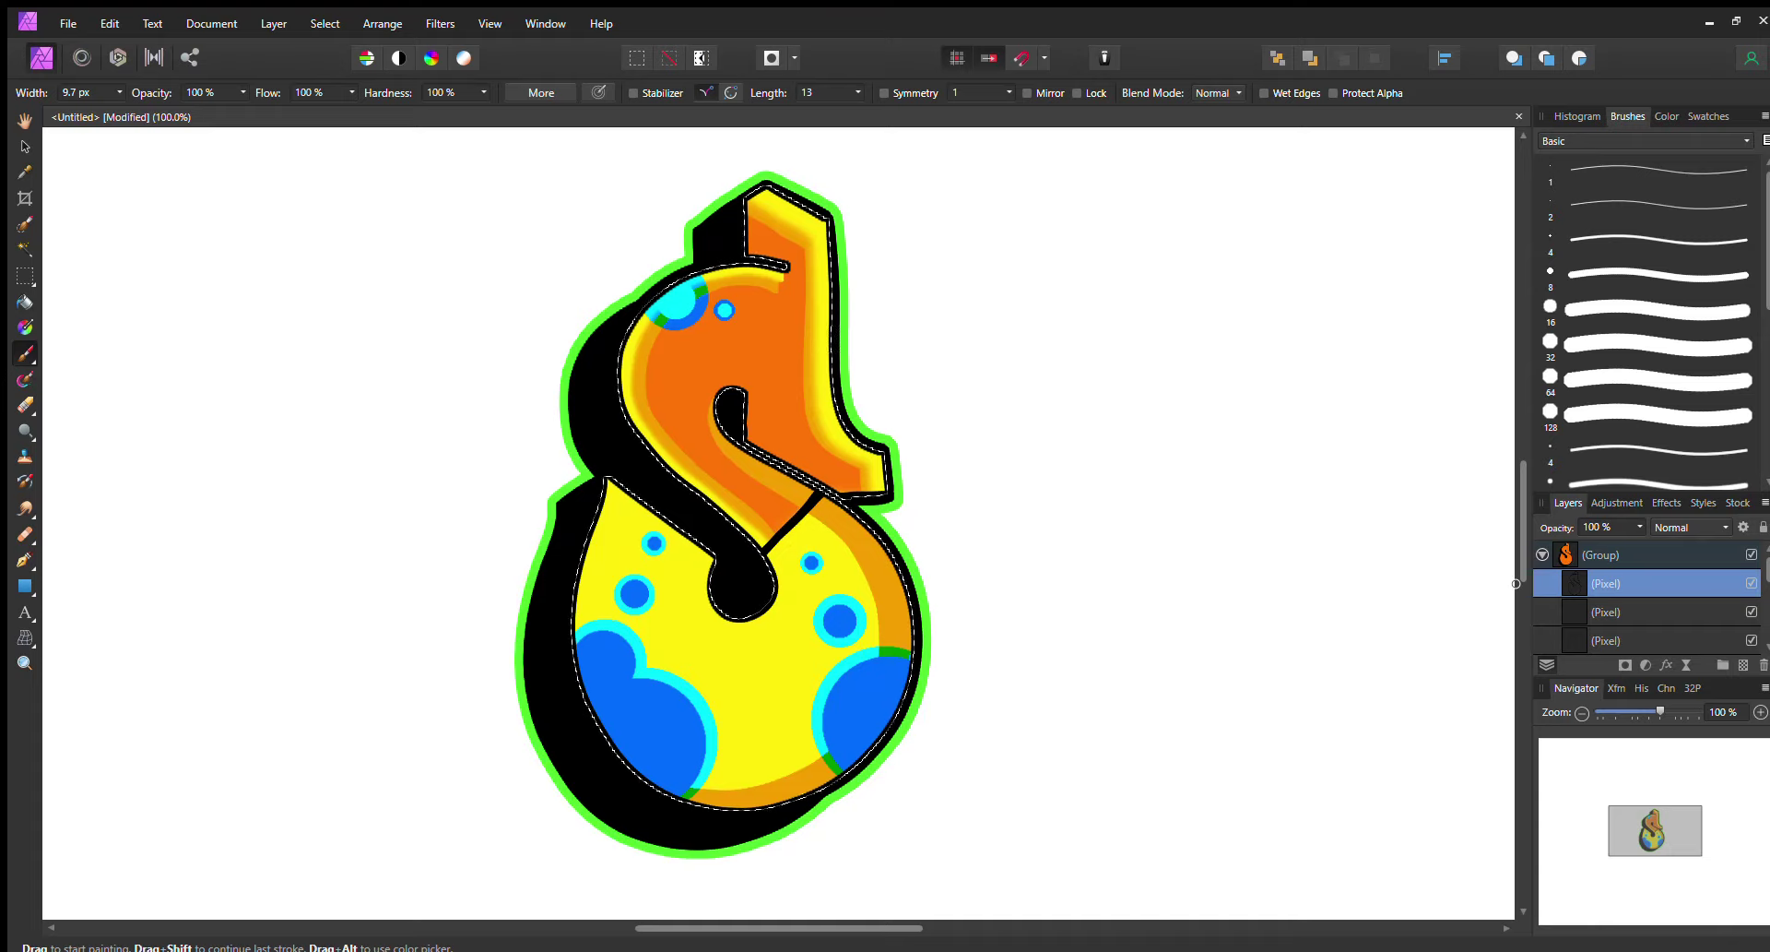
# Draw black accent strokes and a black hole in the left bubble, then choose red paint.
pyautogui.moveTo(786, 269); pyautogui.dragTo(783, 304)
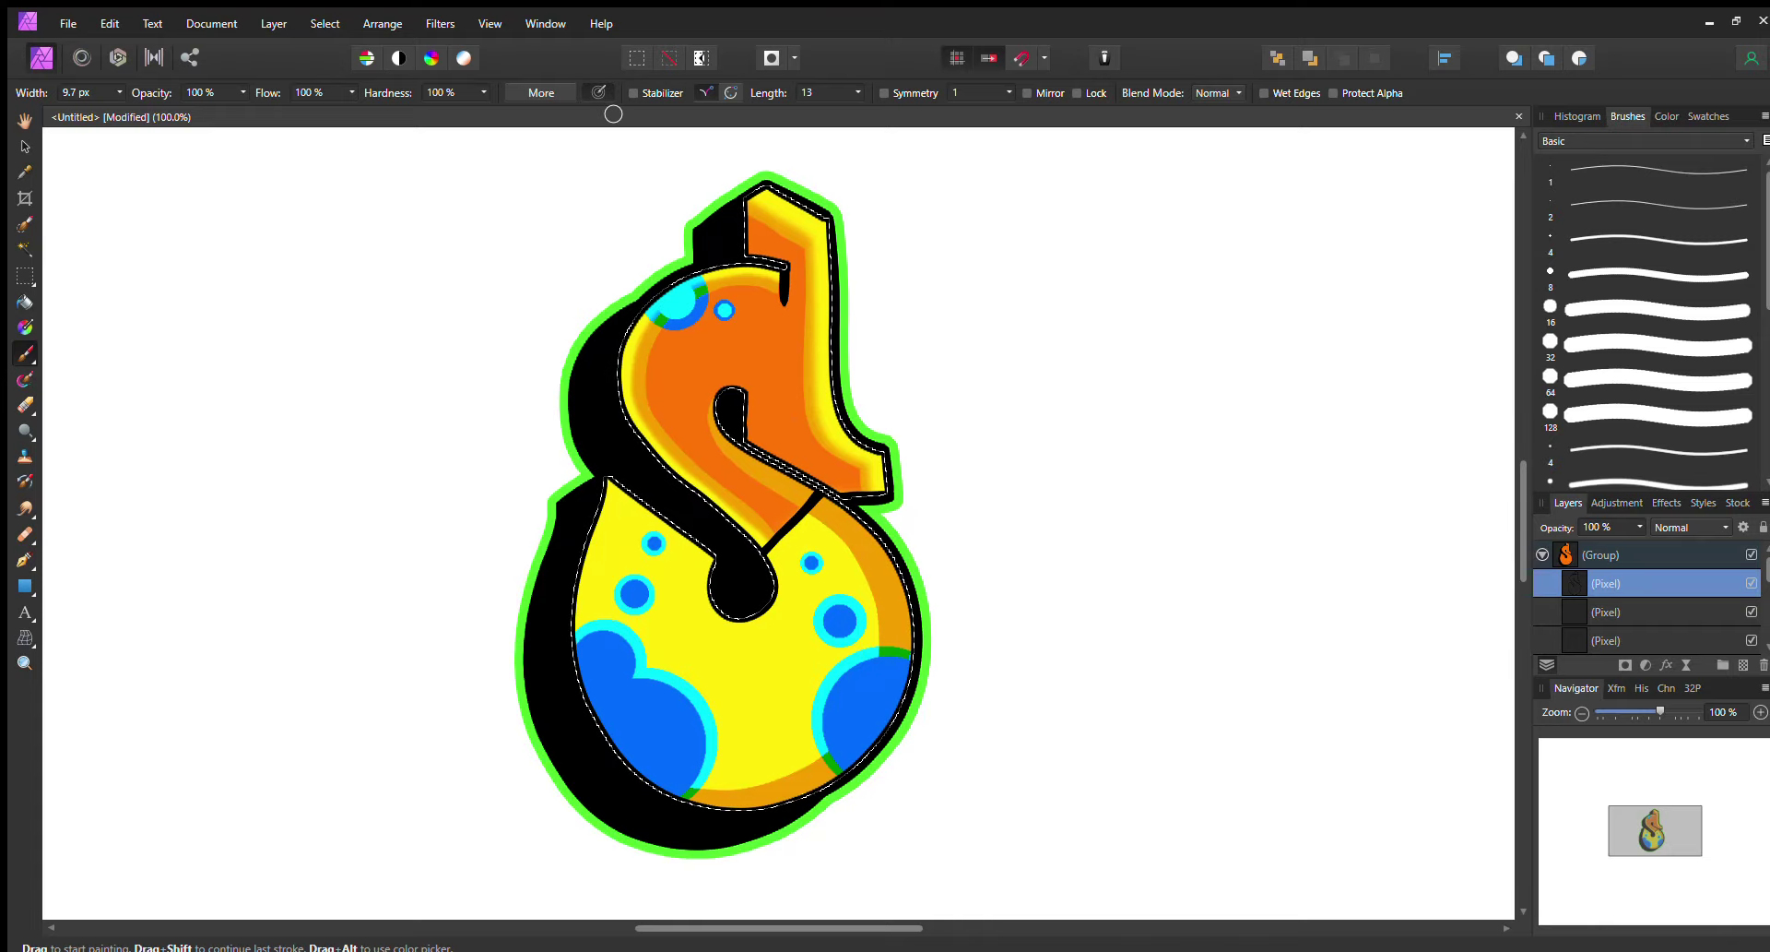
pyautogui.moveTo(763, 802); pyautogui.dragTo(738, 742)
pyautogui.press(']')
pyautogui.press(']')
pyautogui.press(']')
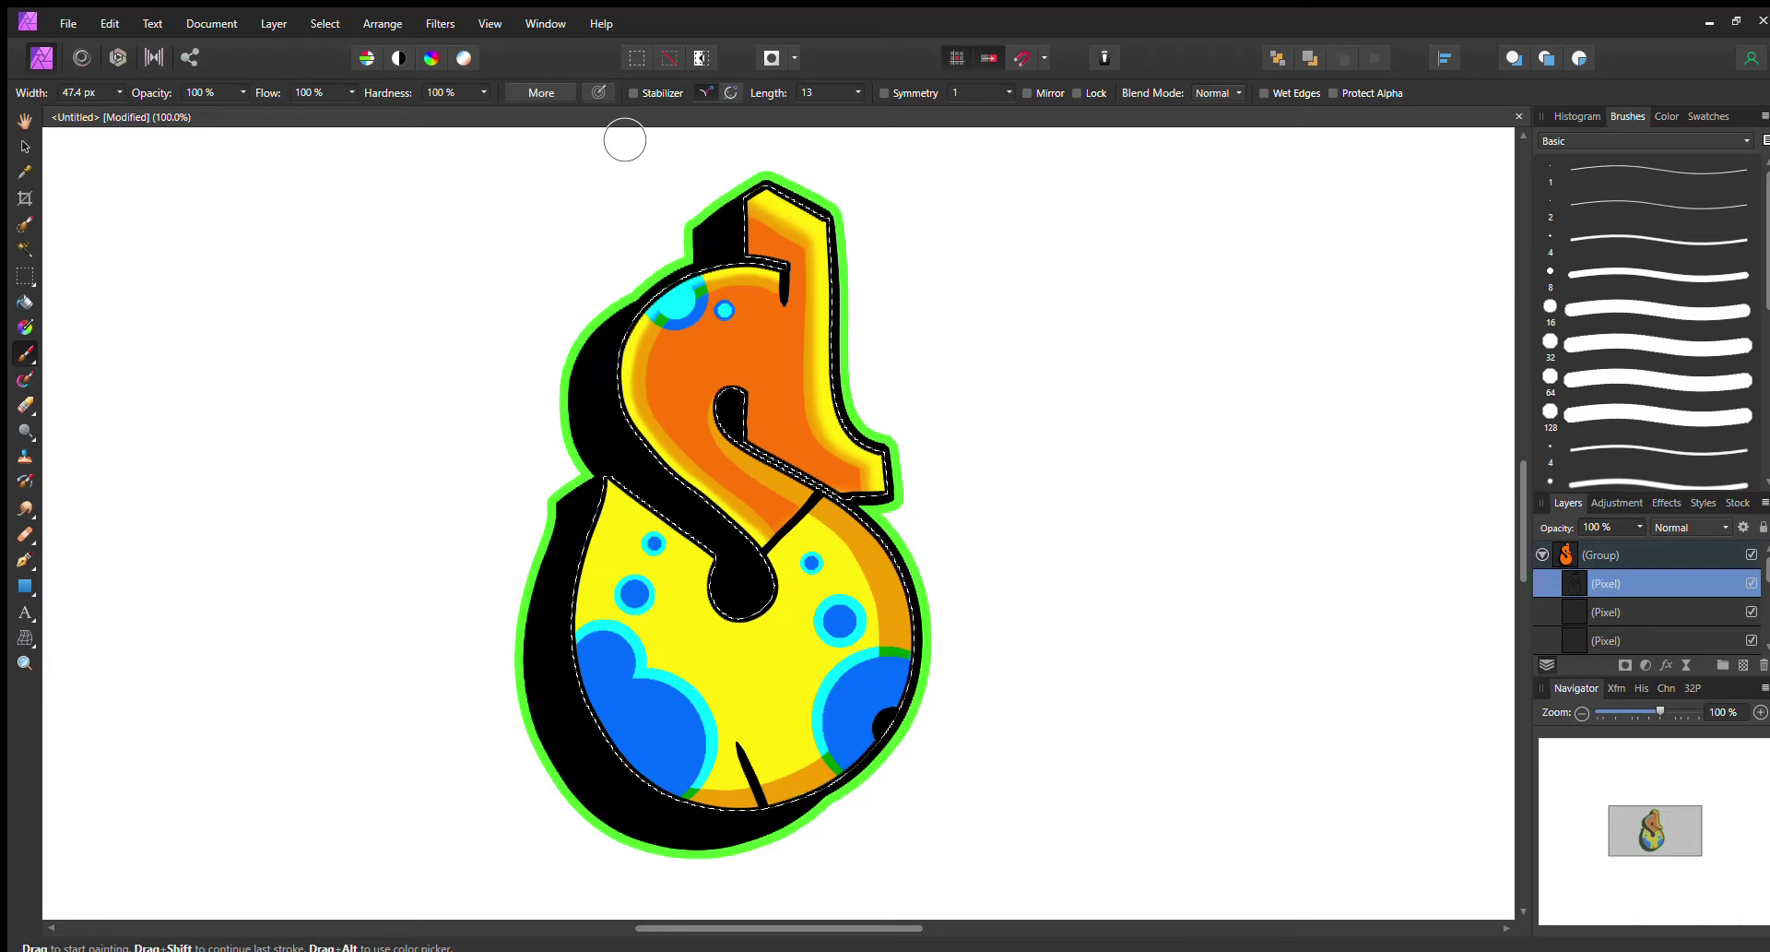
pyautogui.click(594, 680)
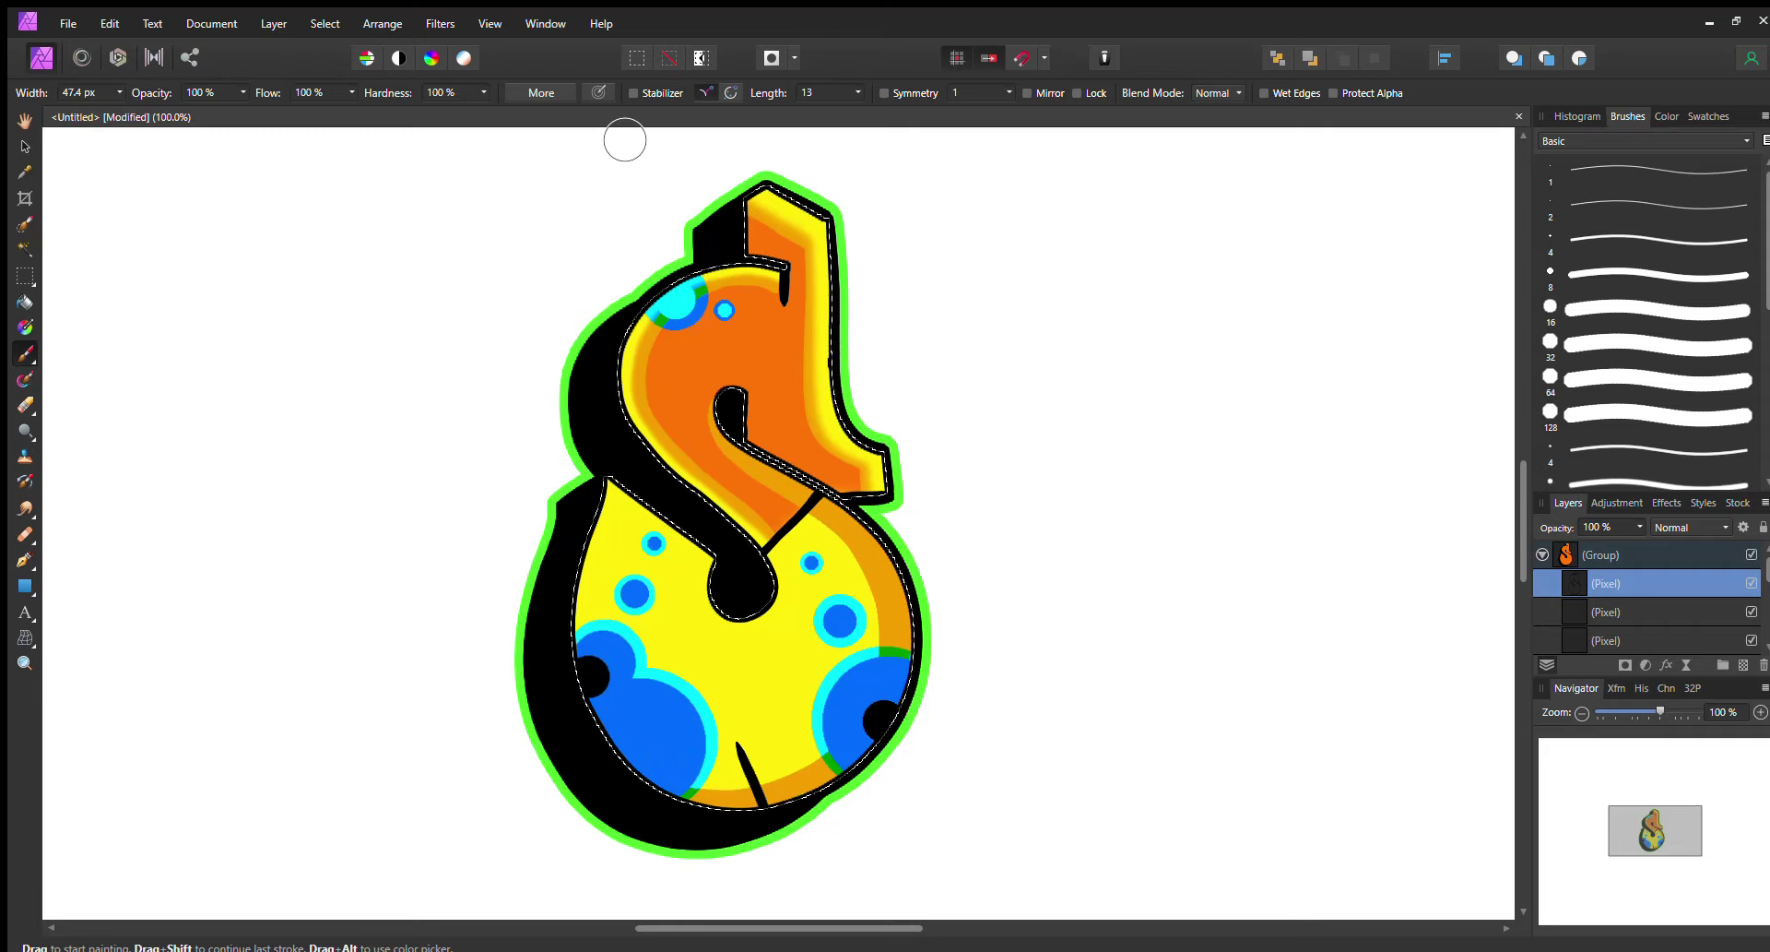
pyautogui.click(1667, 116)
pyautogui.click(1551, 277)
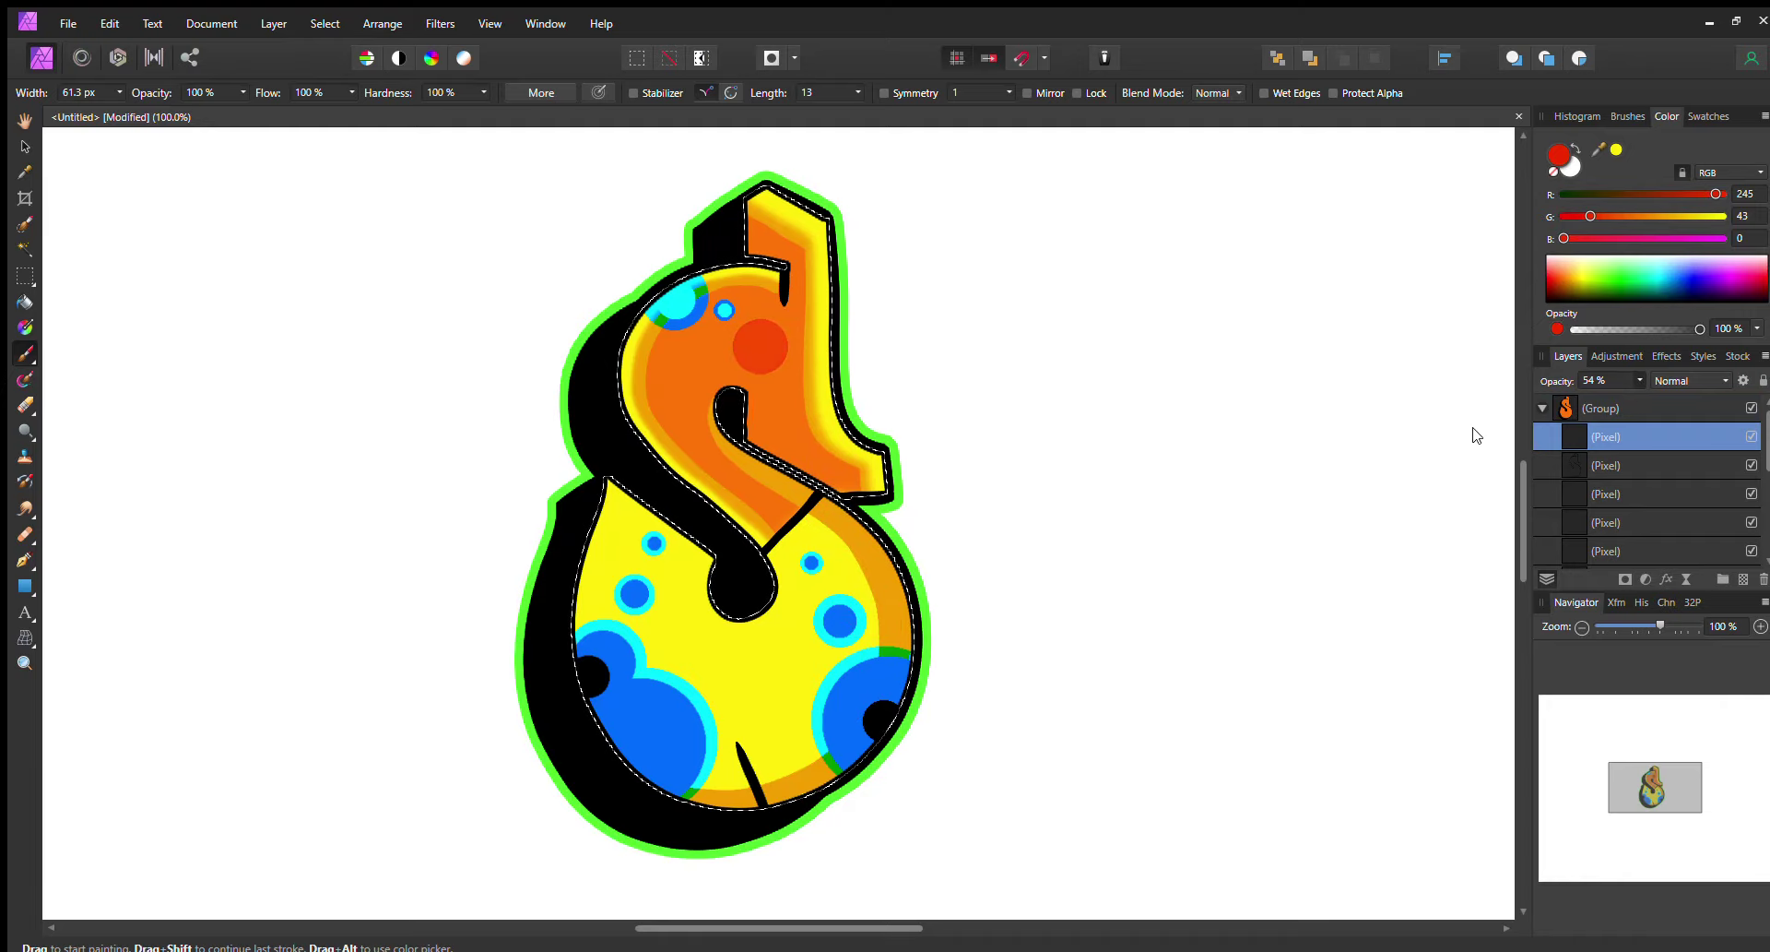
# Dab two smaller red spots beside the big red one, redoing a misplaced dab.
pyautogui.press('[')
pyautogui.press('[')
pyautogui.click(745, 410)
pyautogui.press('[')
pyautogui.press('[')
pyautogui.hotkey('ctrl', 'z')
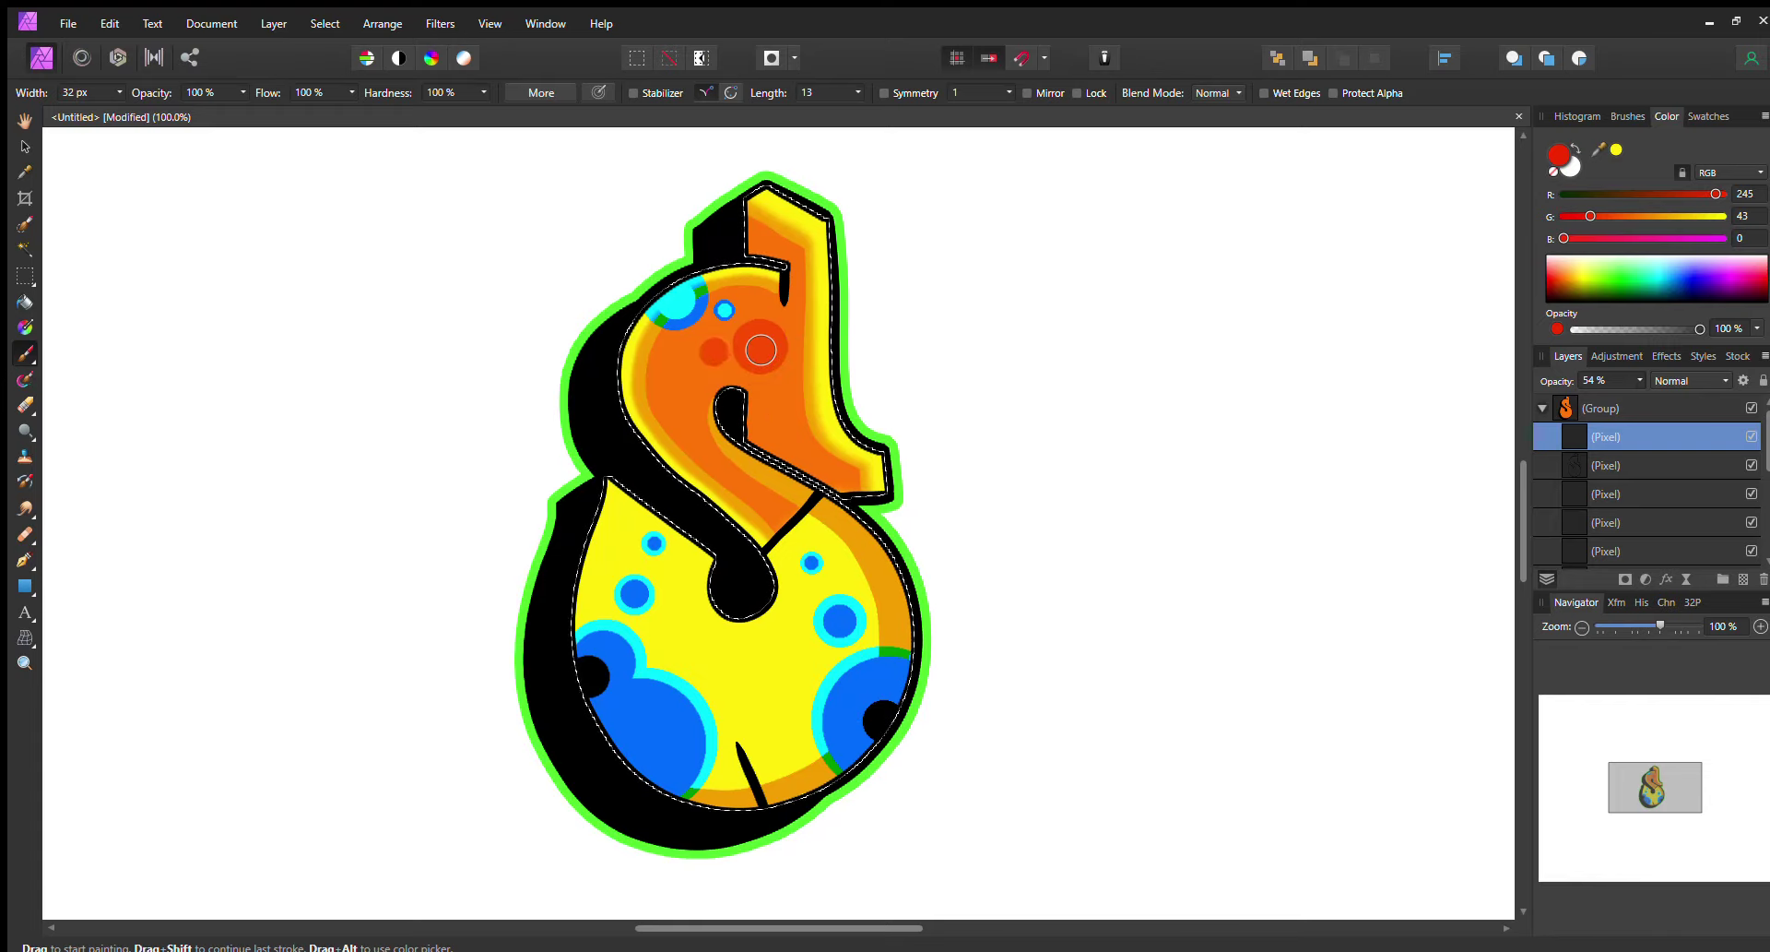
pyautogui.click(790, 445)
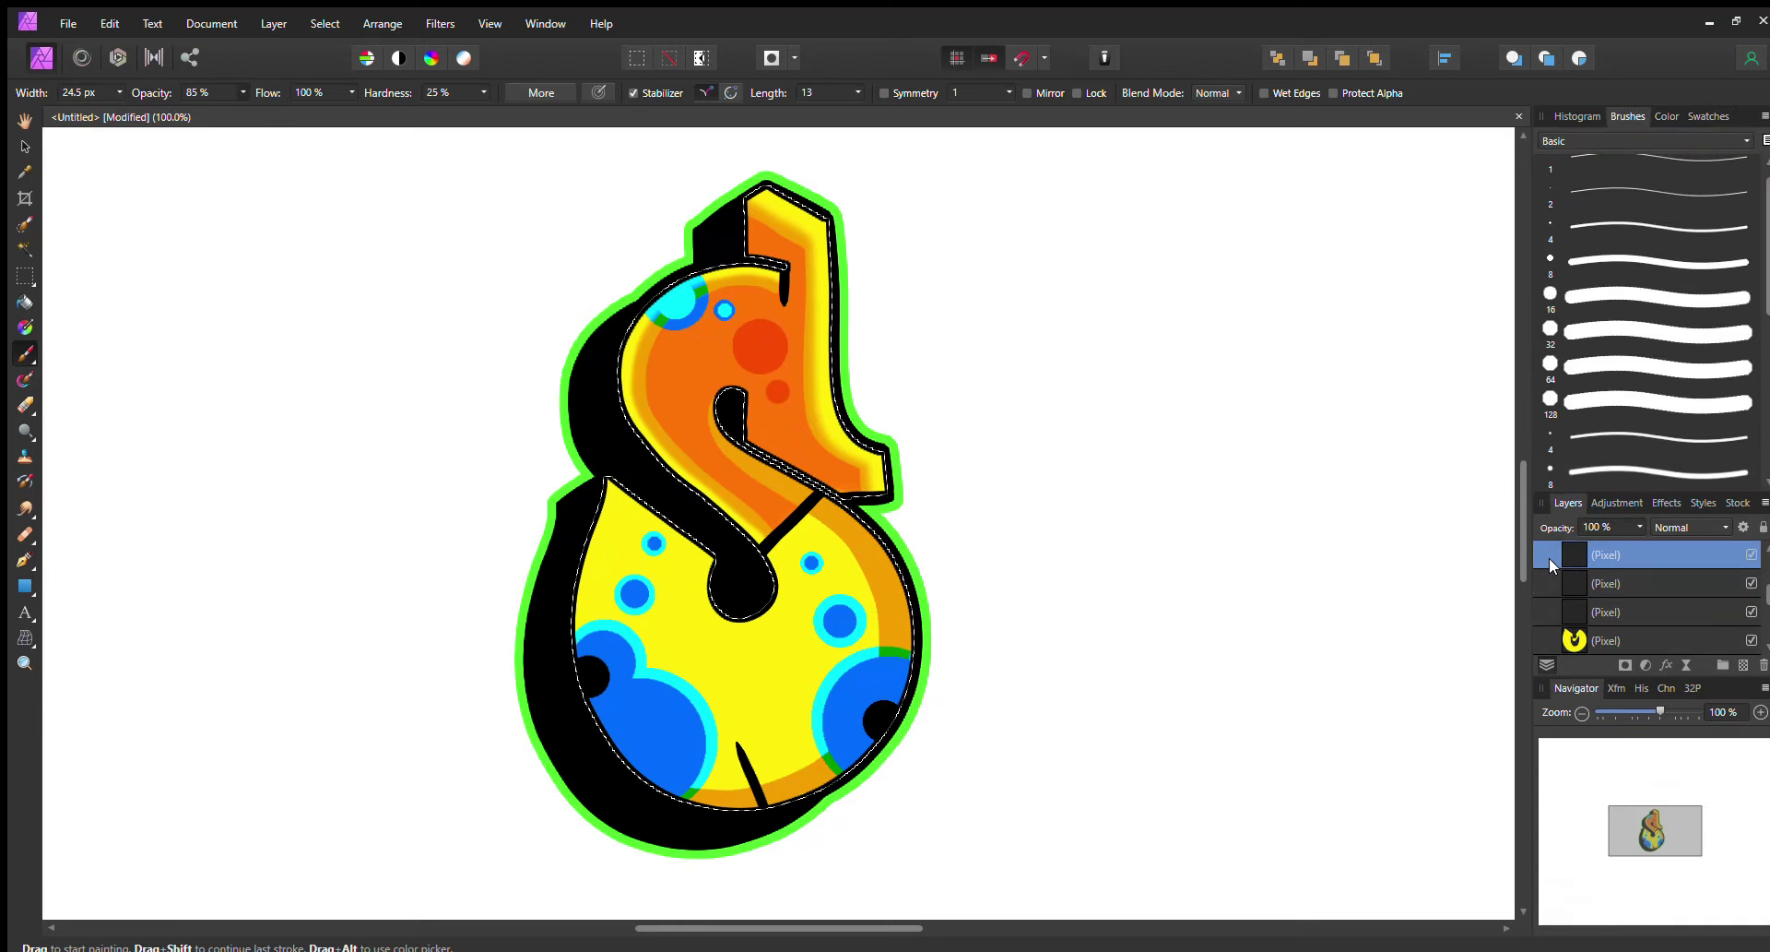
# Paint white highlights along the orange top, the inner black curve and the orange curve's inner edge.
pyautogui.moveTo(765, 196)
pyautogui.mouseDown()
pyautogui.moveTo(823, 222)
pyautogui.moveTo(844, 433)
pyautogui.moveTo(866, 475)
pyautogui.mouseUp()
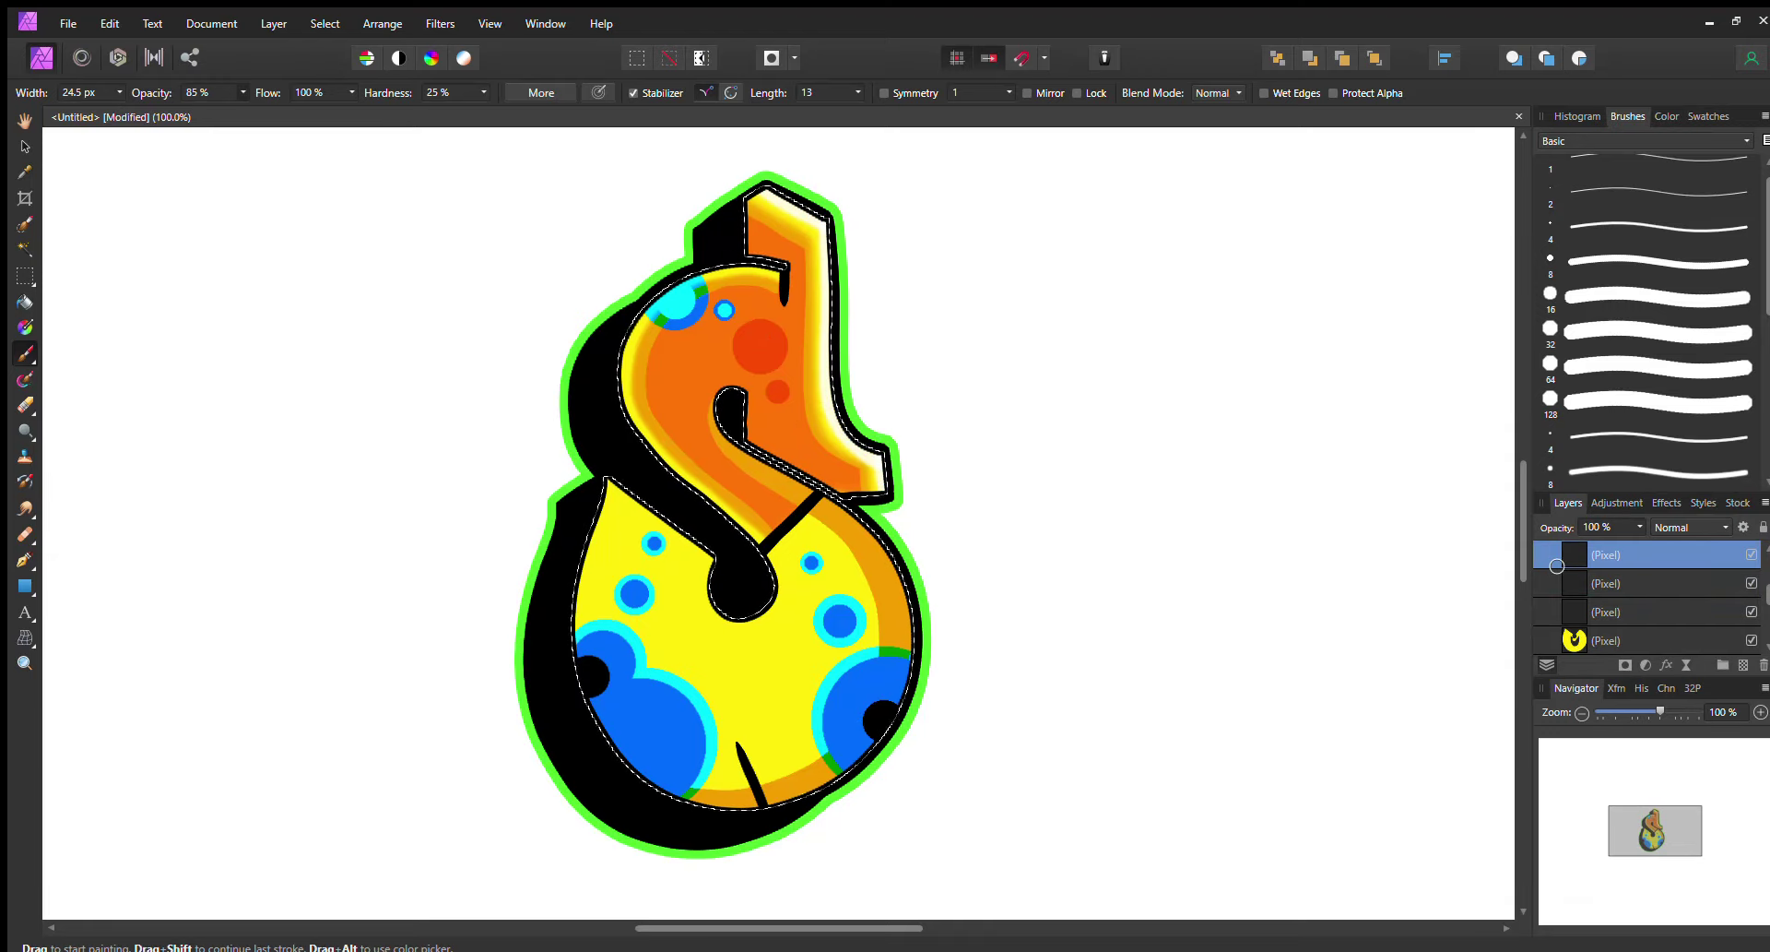
pyautogui.click(778, 301)
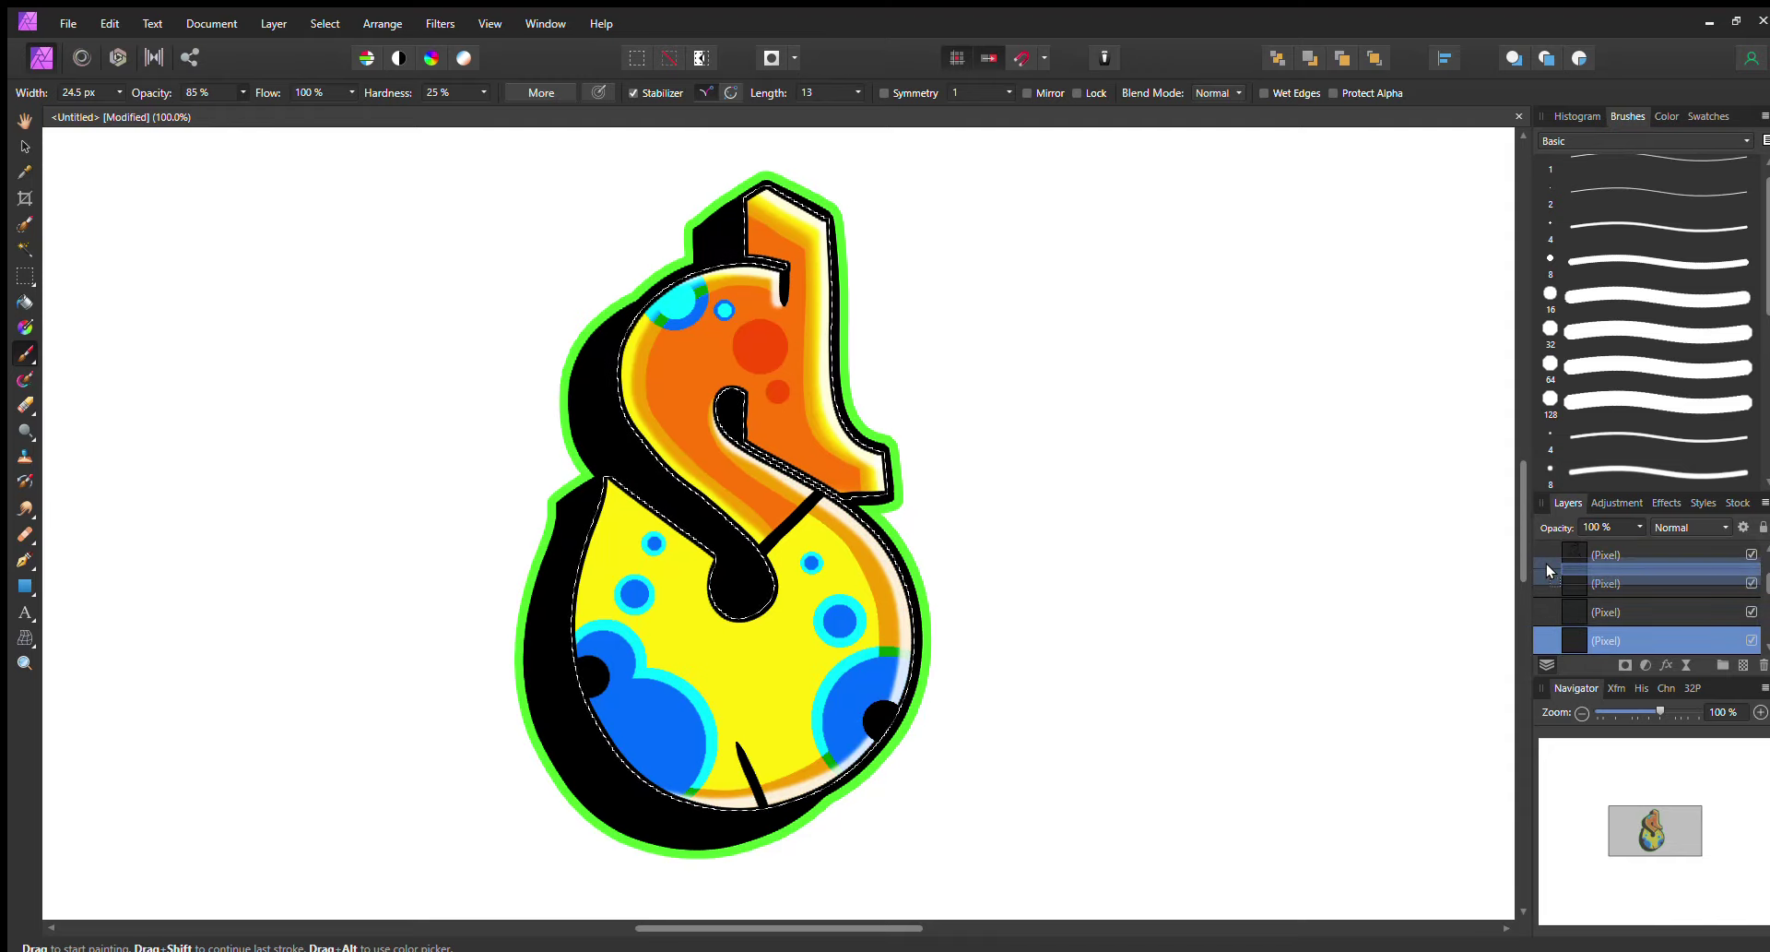
pyautogui.click(1546, 586)
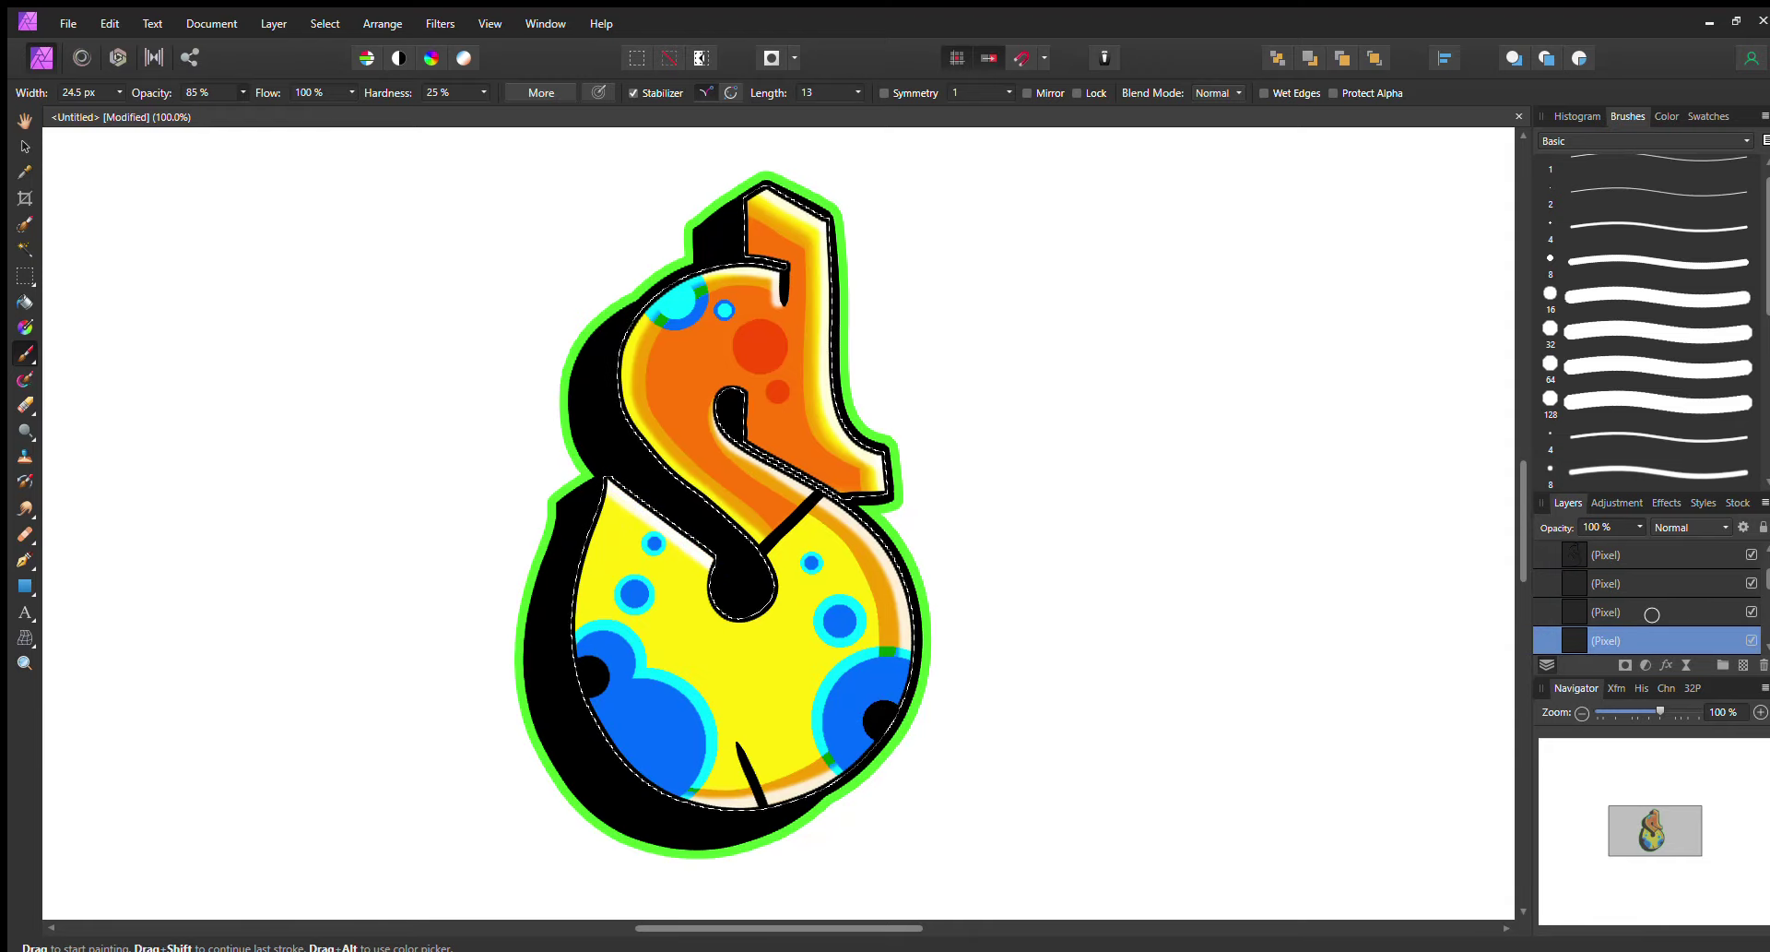
pyautogui.moveTo(708, 562); pyautogui.dragTo(708, 616)
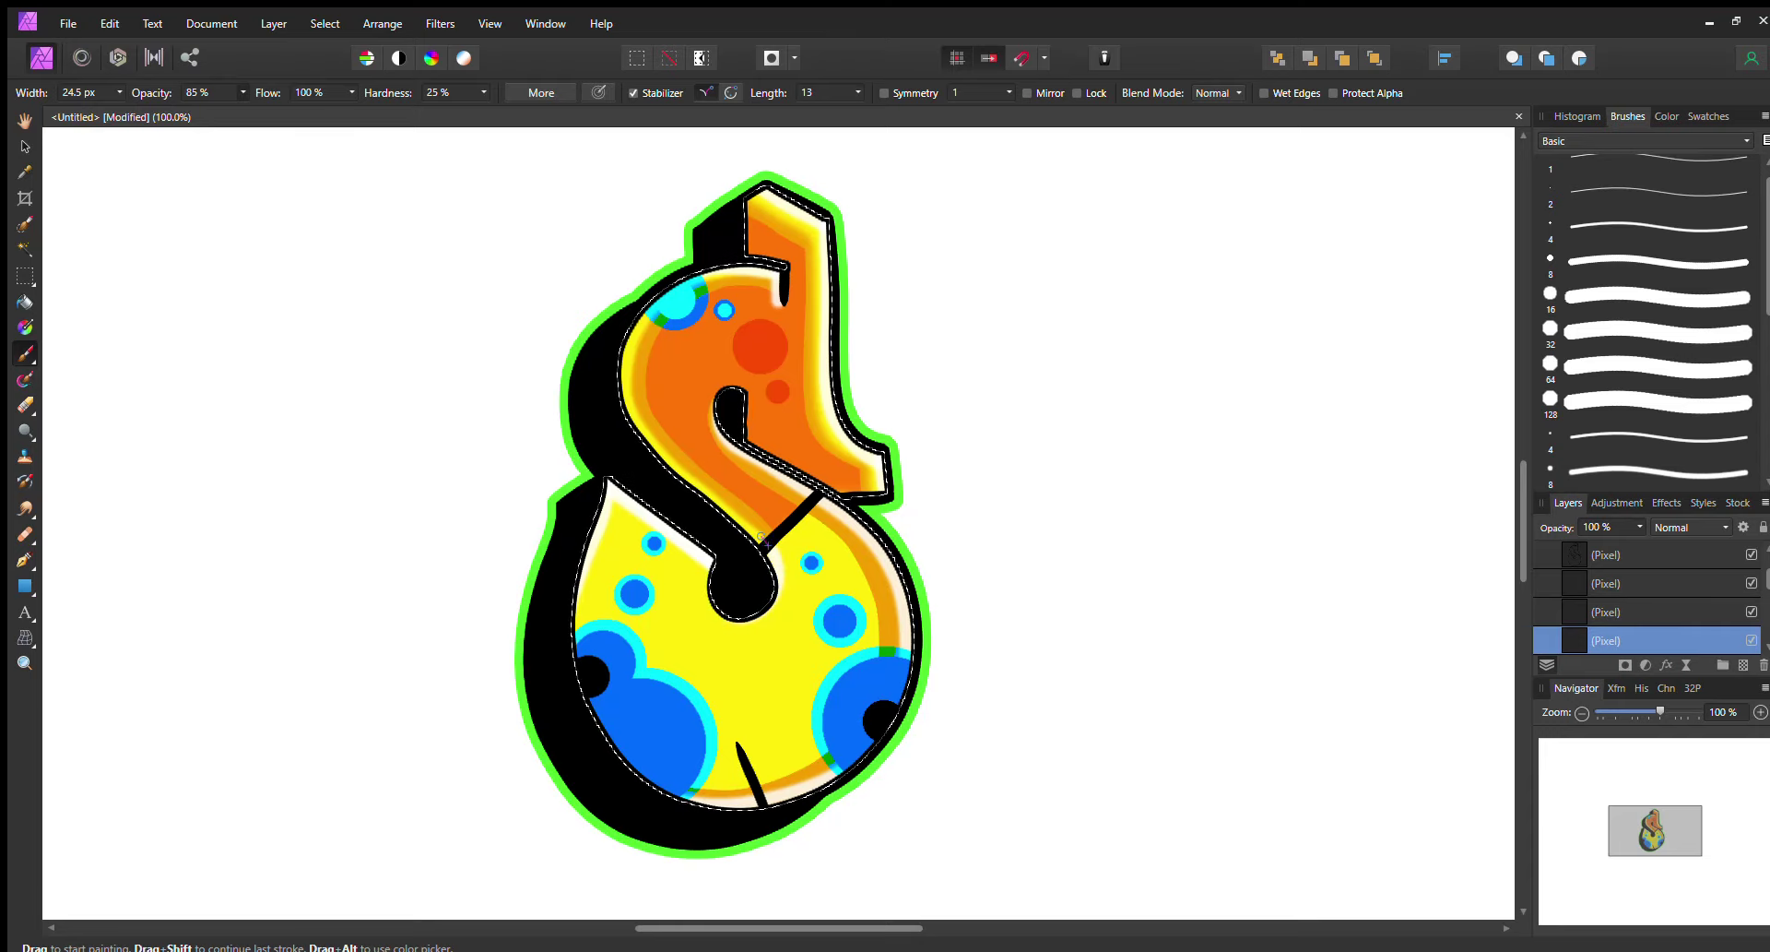
pyautogui.moveTo(630, 388); pyautogui.dragTo(711, 268)
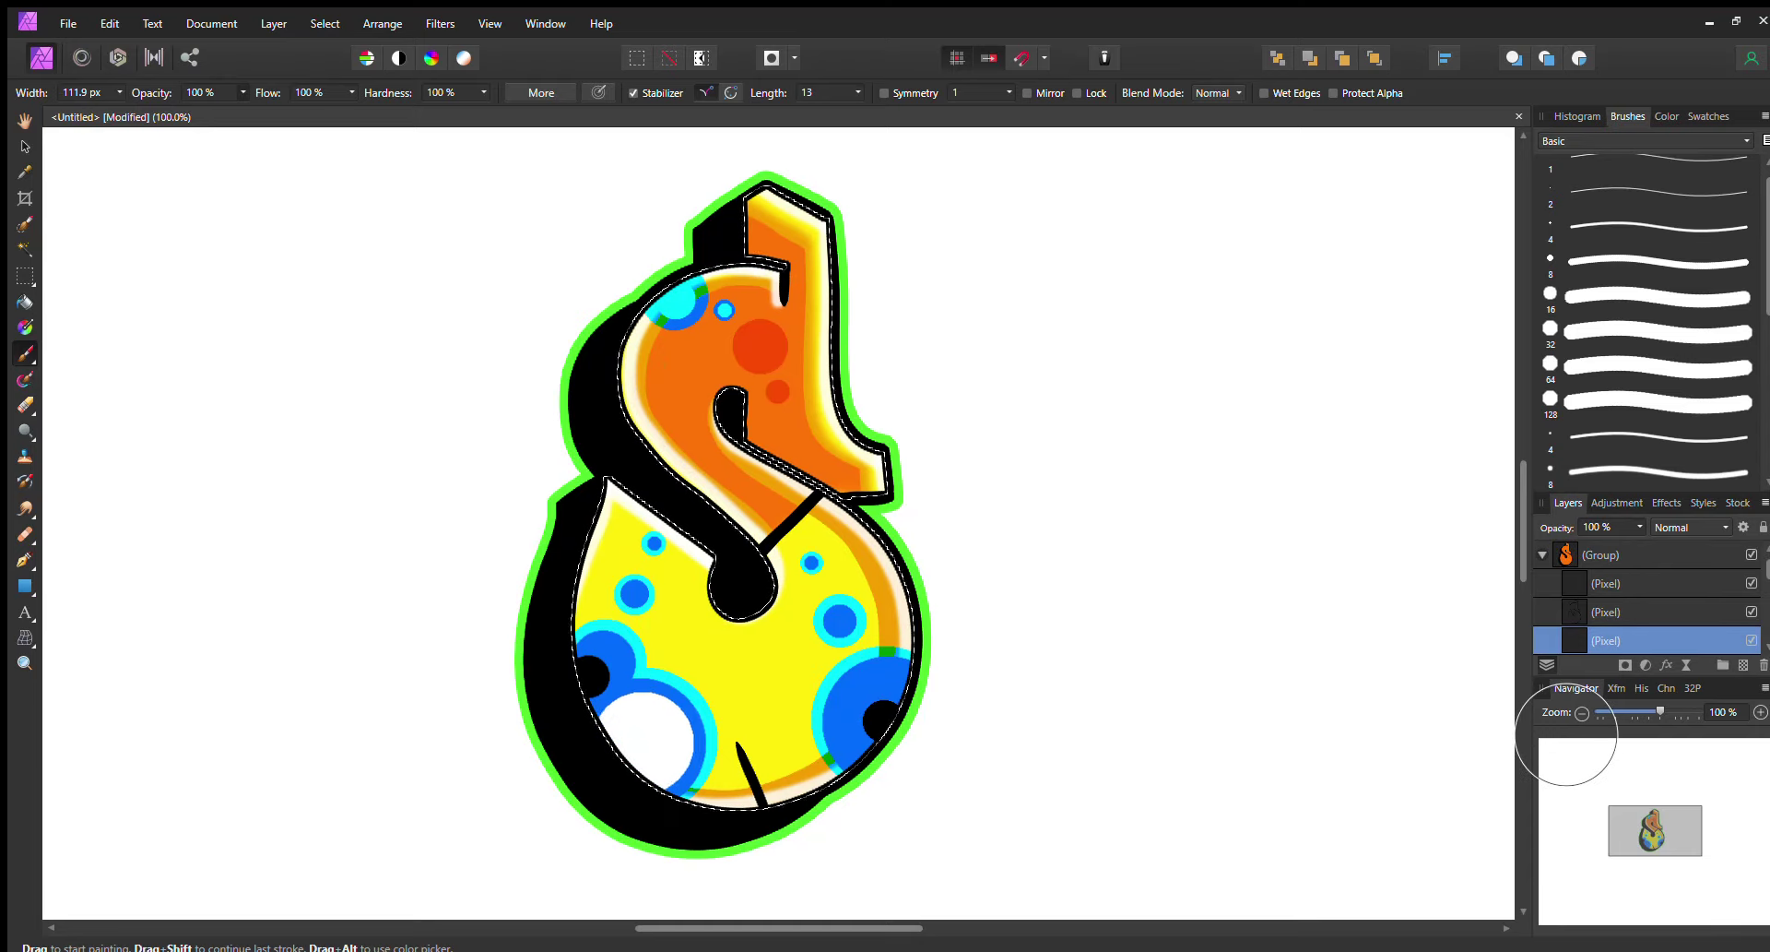
pyautogui.click(650, 366)
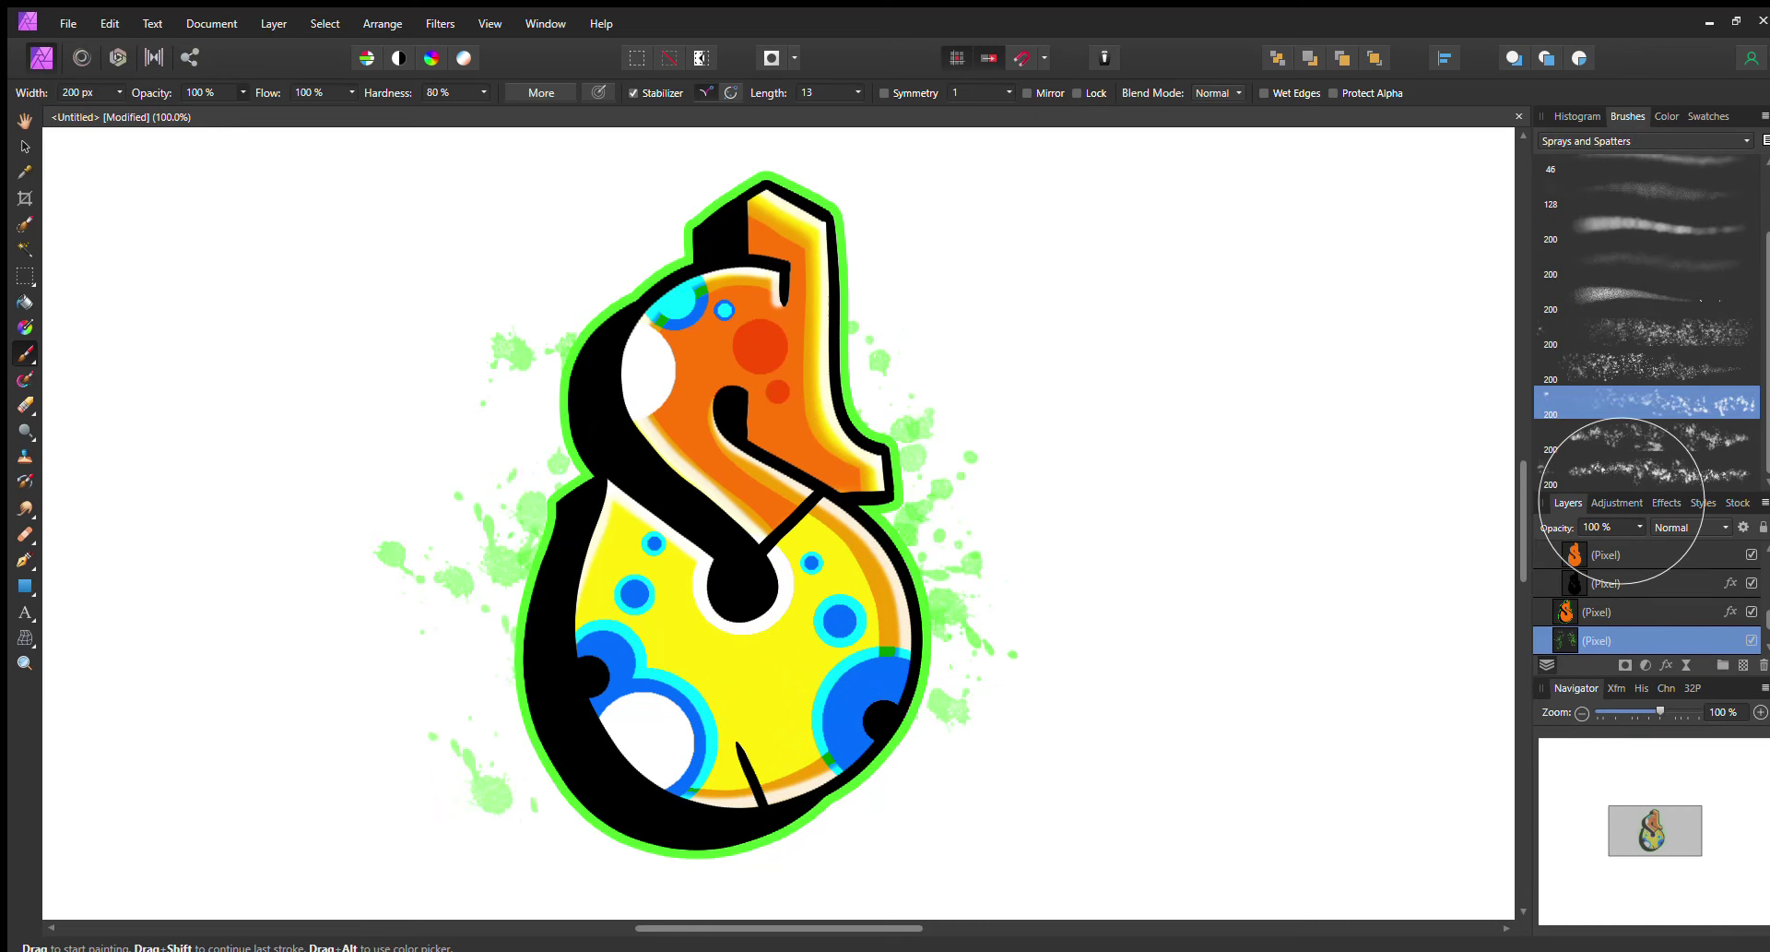
pyautogui.click(1667, 342)
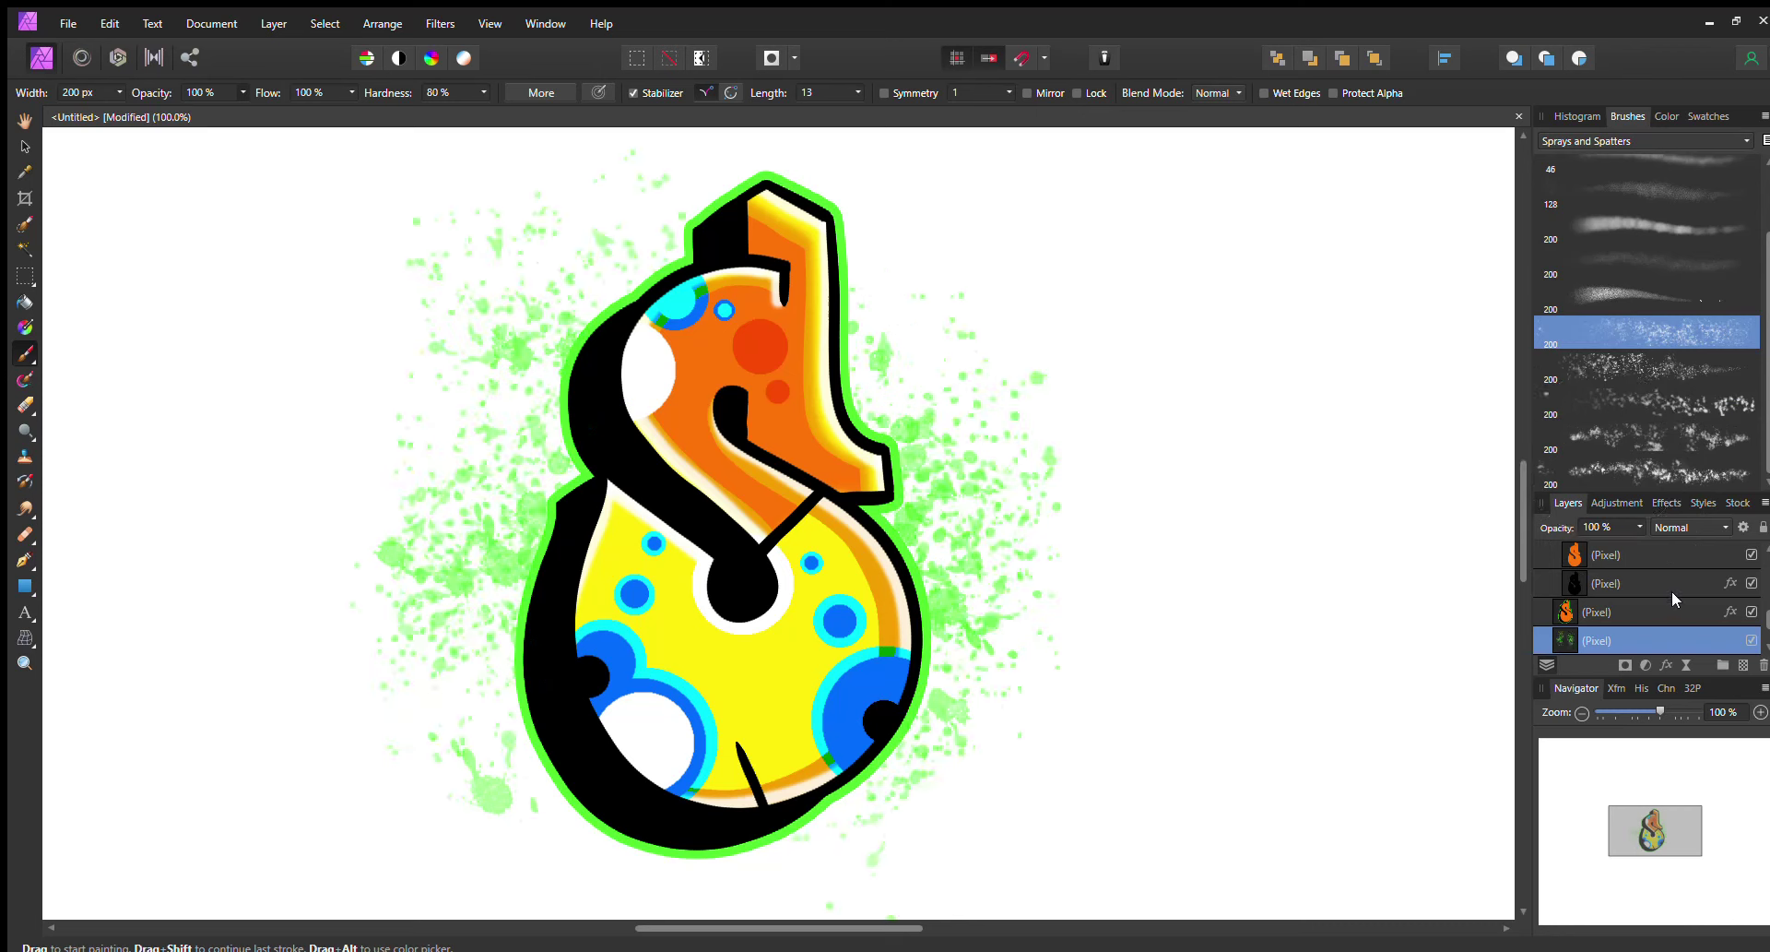
# Paint large bright-green blobs below the letter and beside the orange top.
pyautogui.moveTo(1521, 298); pyautogui.dragTo(1573, 351)
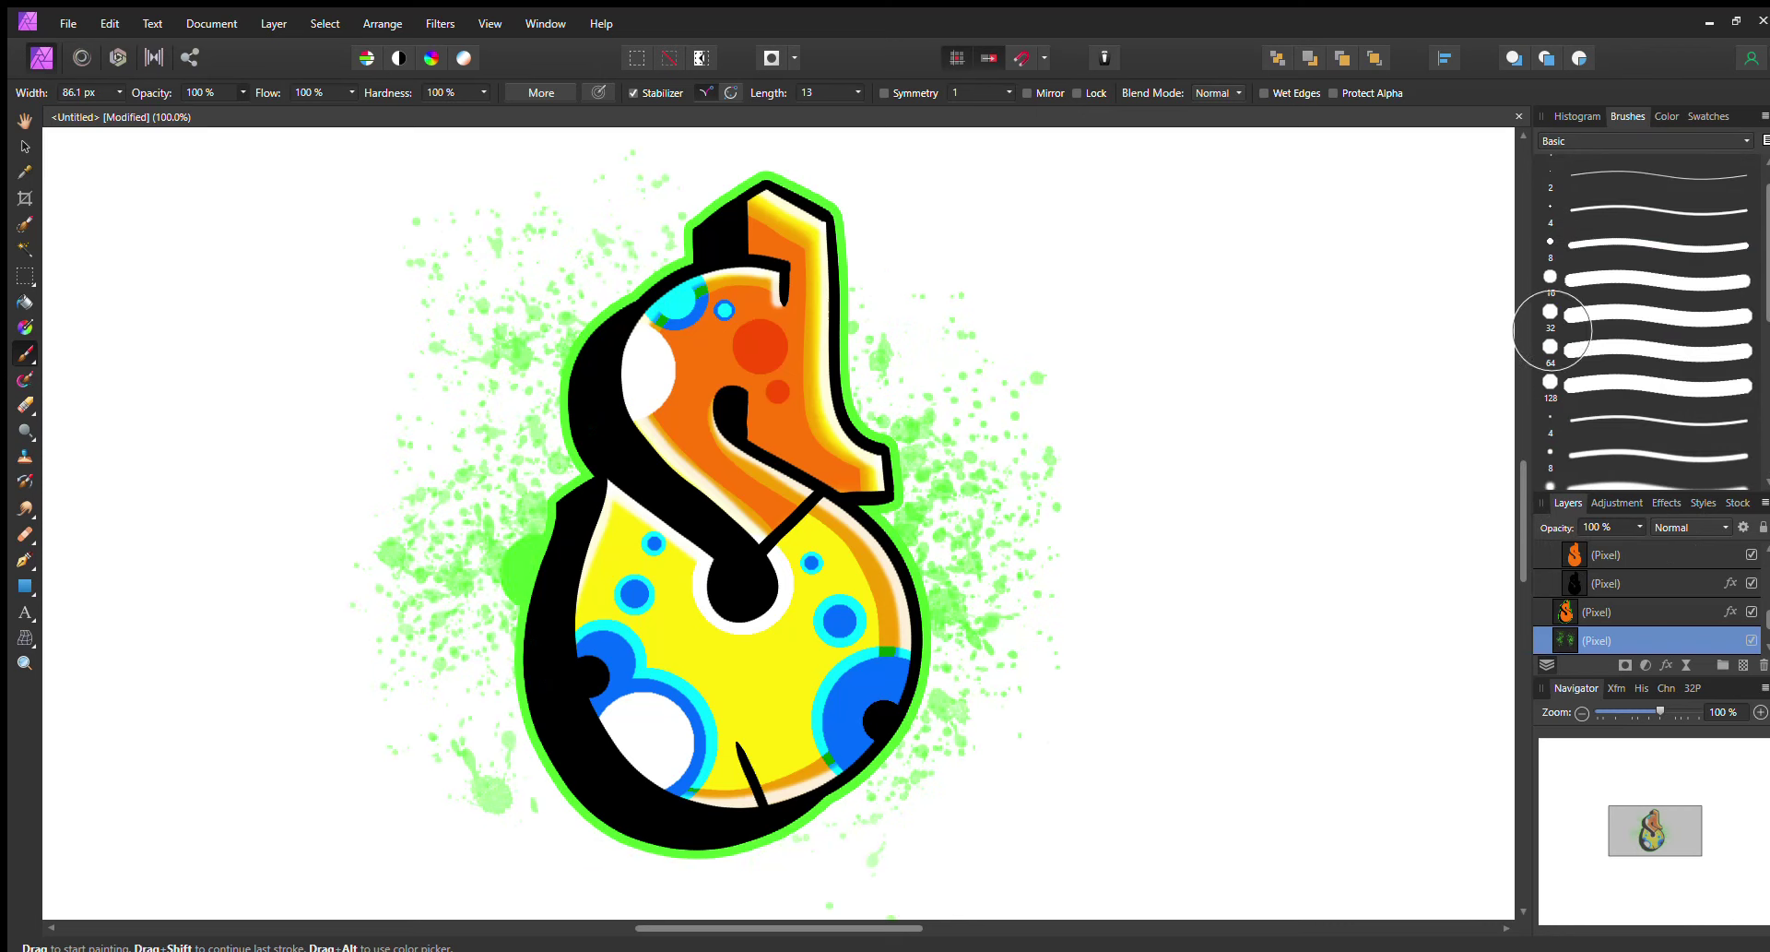
pyautogui.hotkey('ctrl', 'z')
pyautogui.click(871, 784)
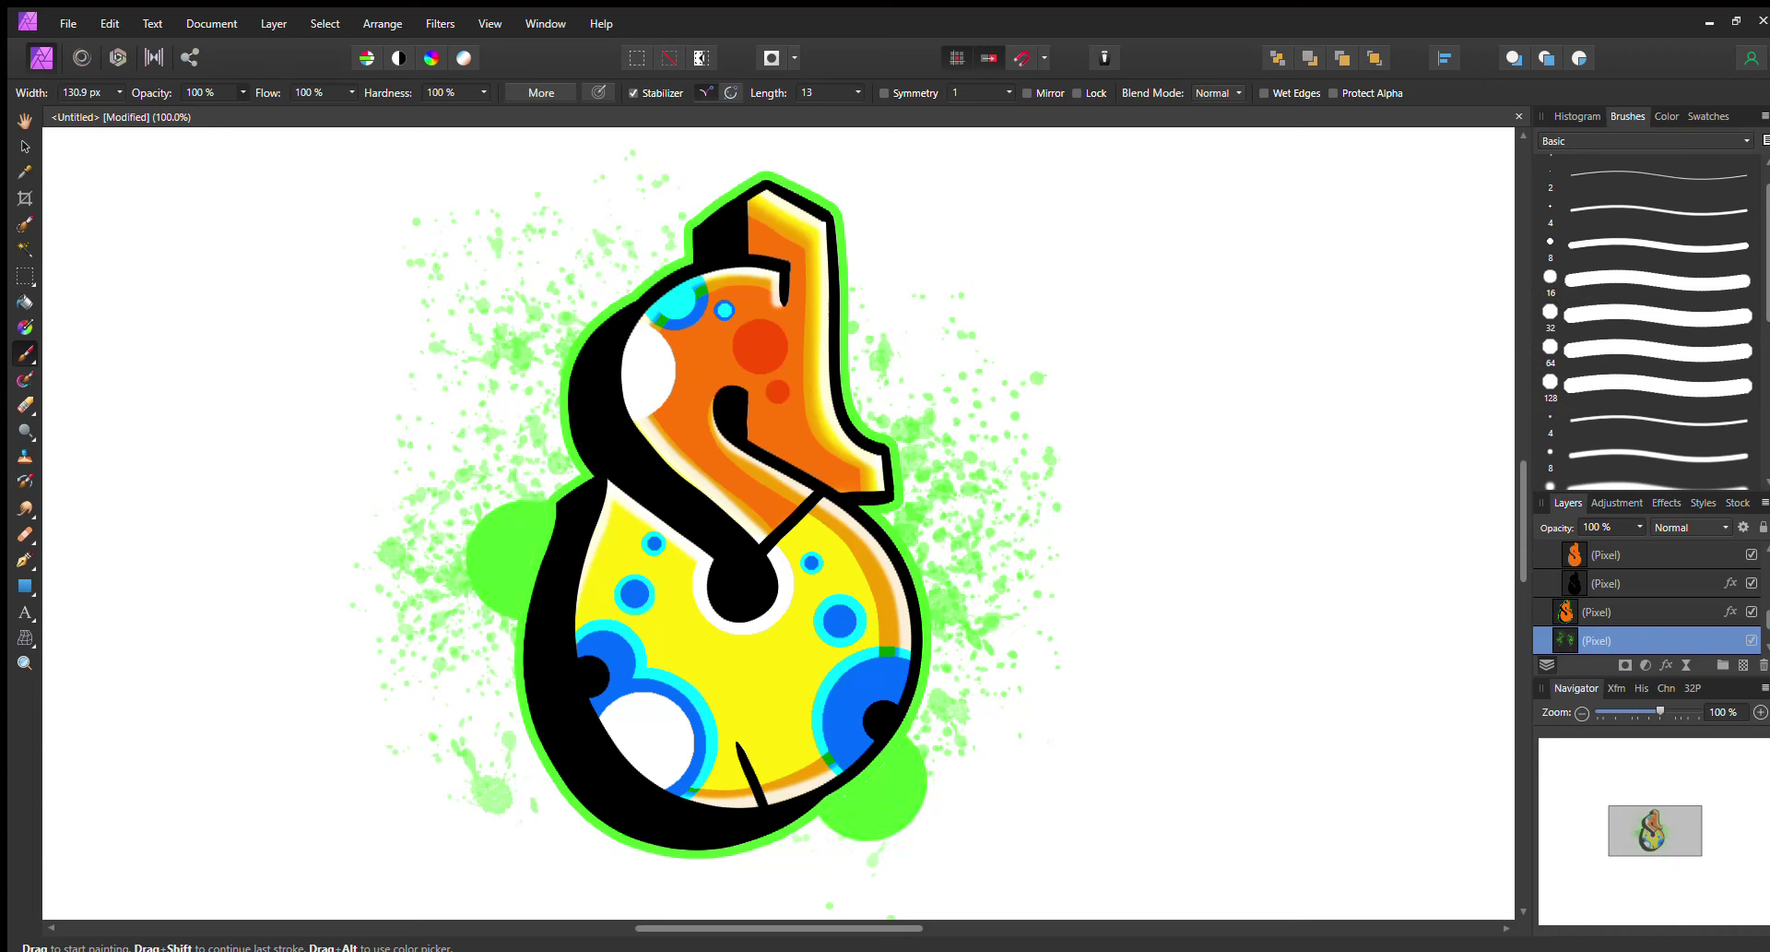
pyautogui.click(862, 332)
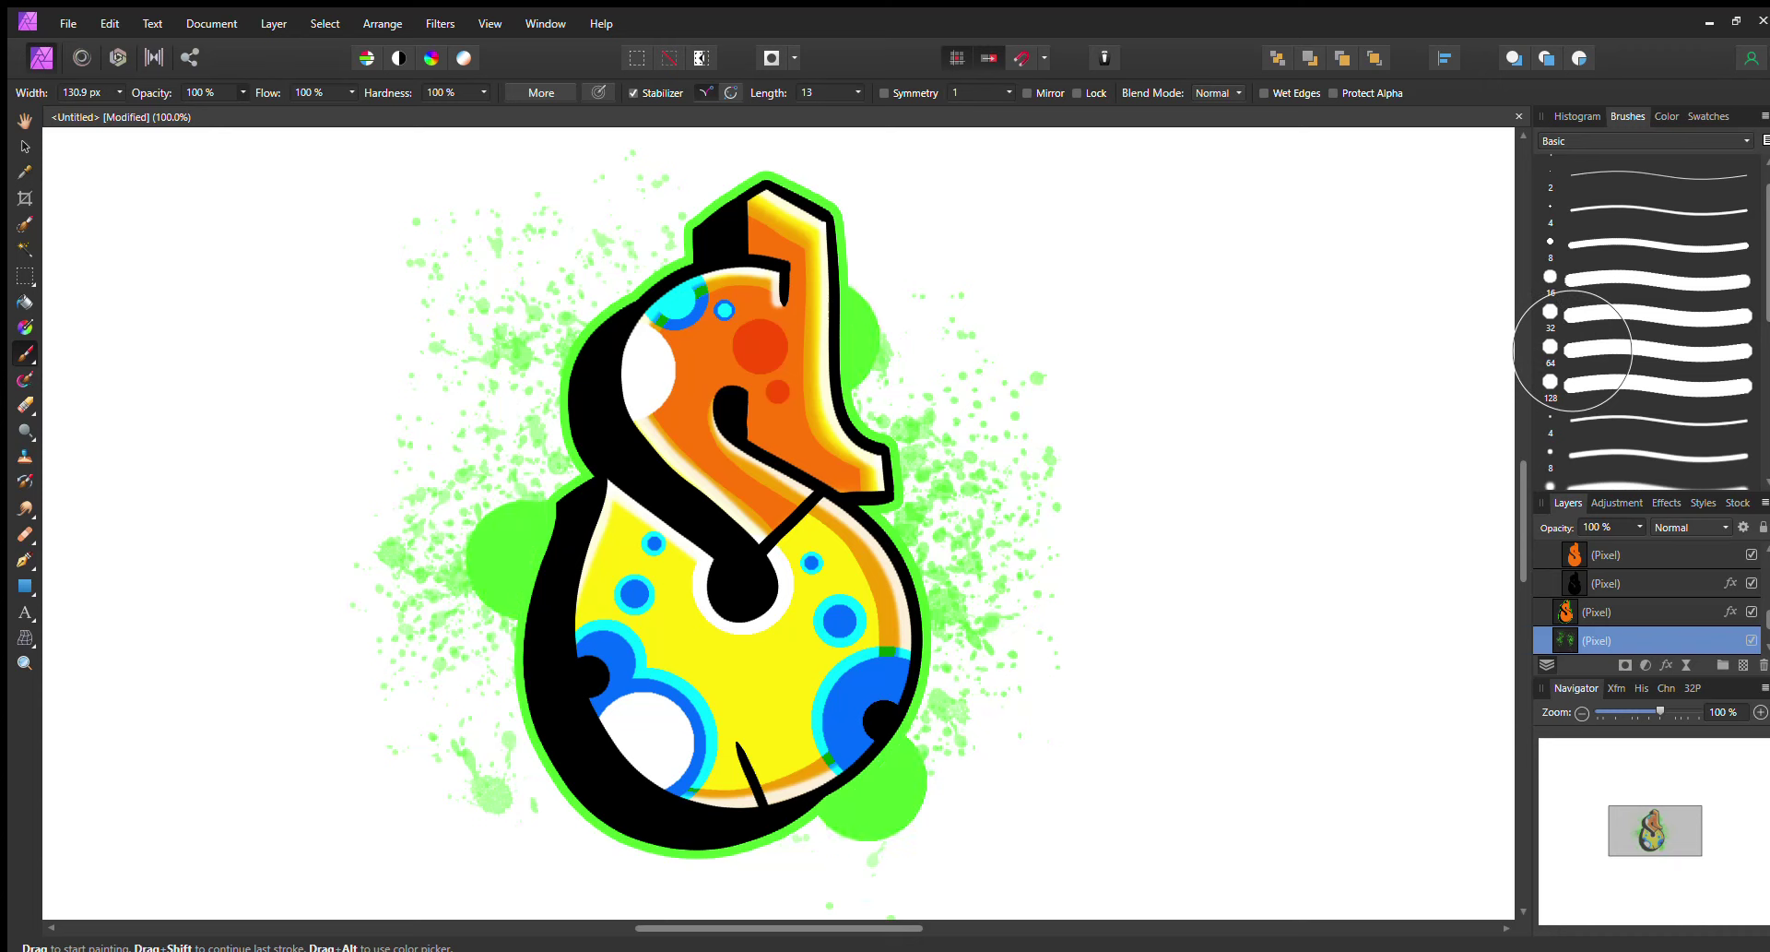
pyautogui.moveTo(862, 332); pyautogui.dragTo(896, 348)
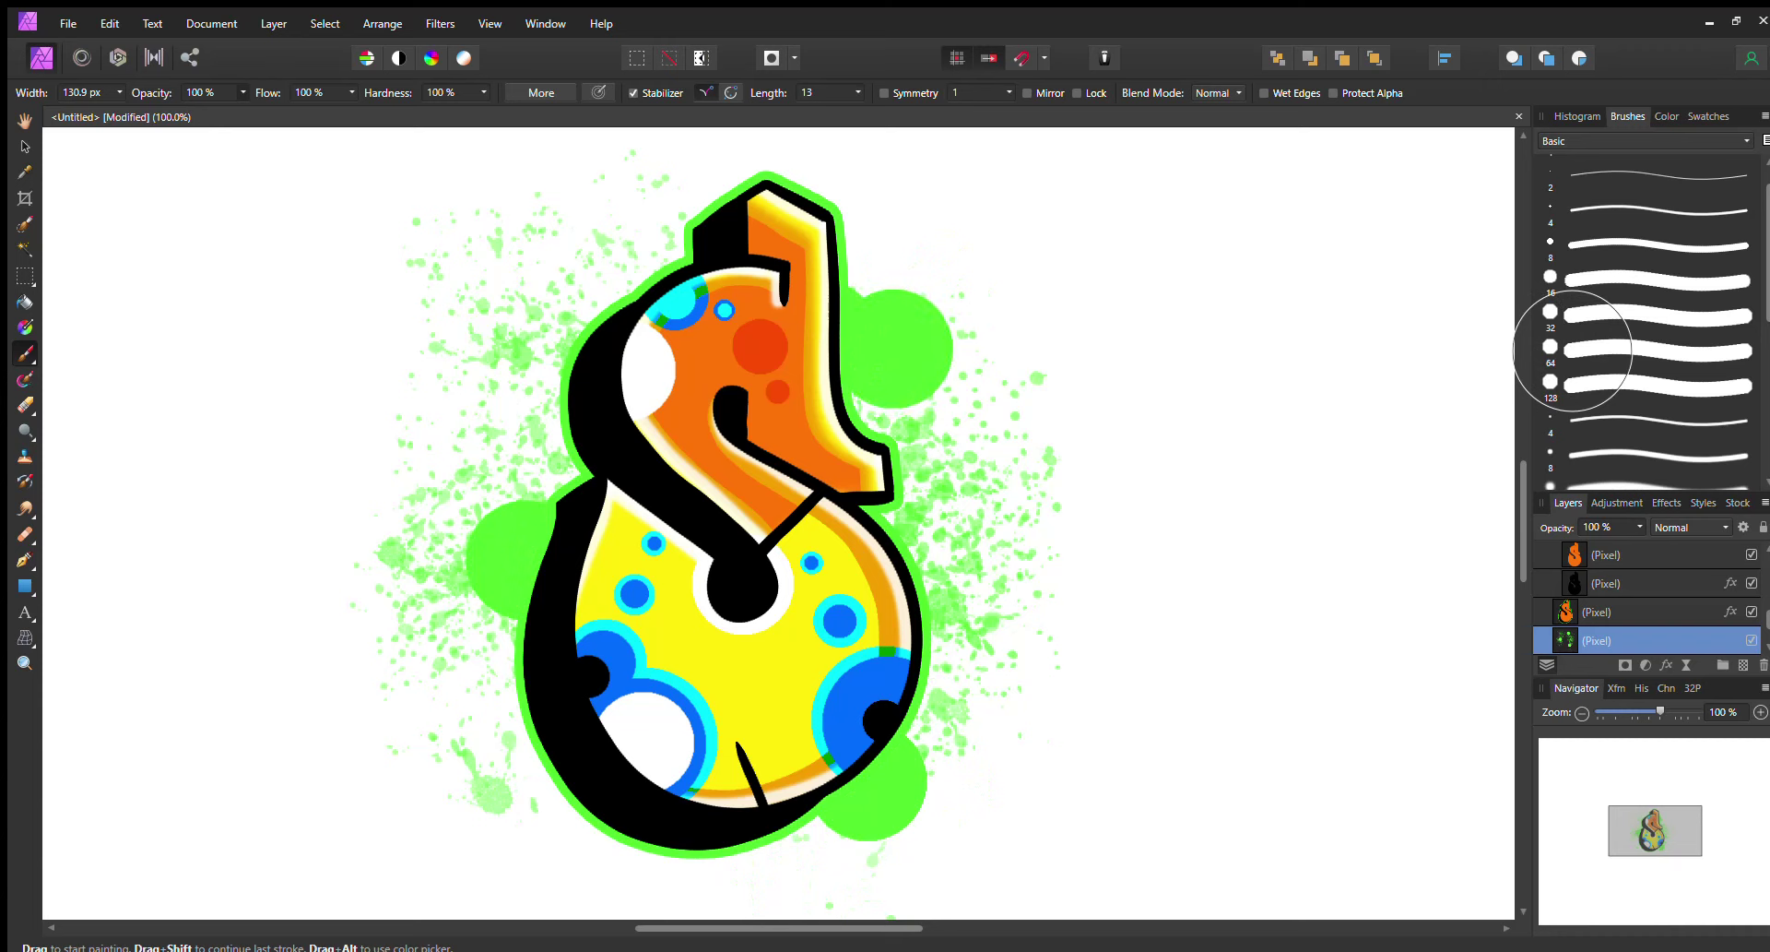
pyautogui.hotkey('ctrl', 'z')
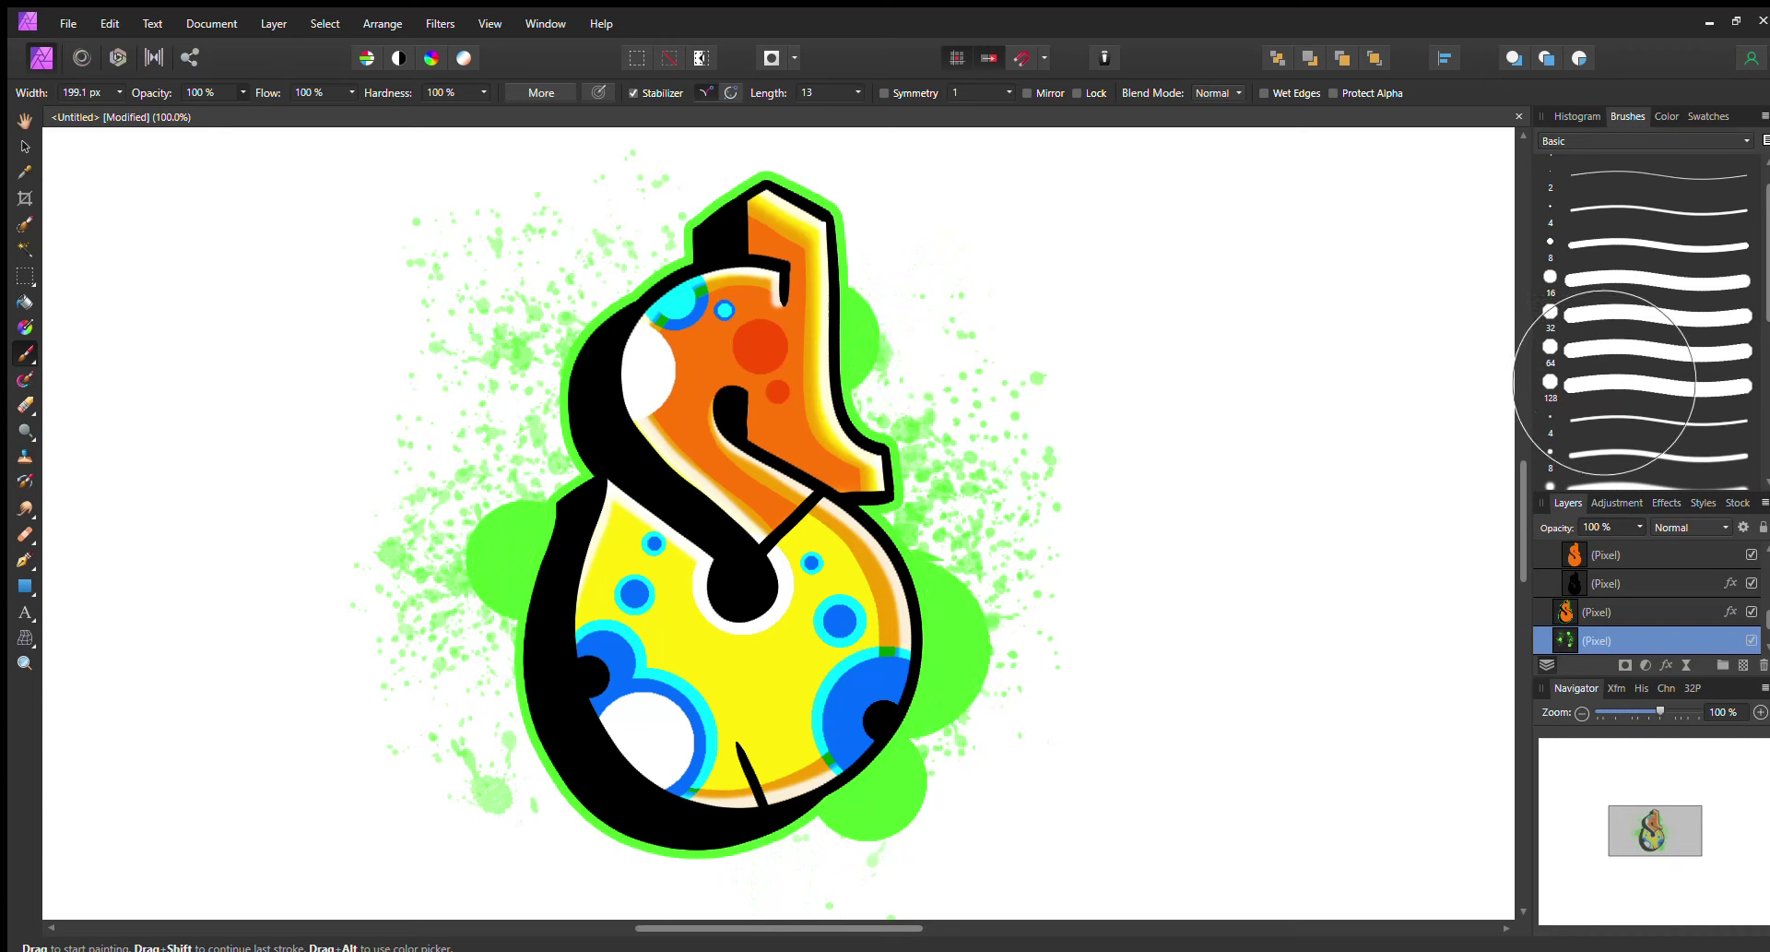
pyautogui.click(870, 780)
# With a smaller brush, add small green dots left of the letter and at lower right.
pyautogui.press('[')
pyautogui.press('[')
pyautogui.press('[')
pyautogui.click(504, 461)
pyautogui.hotkey('ctrl', 'z')
pyautogui.press('[')
pyautogui.click(444, 514)
pyautogui.click(1001, 752)
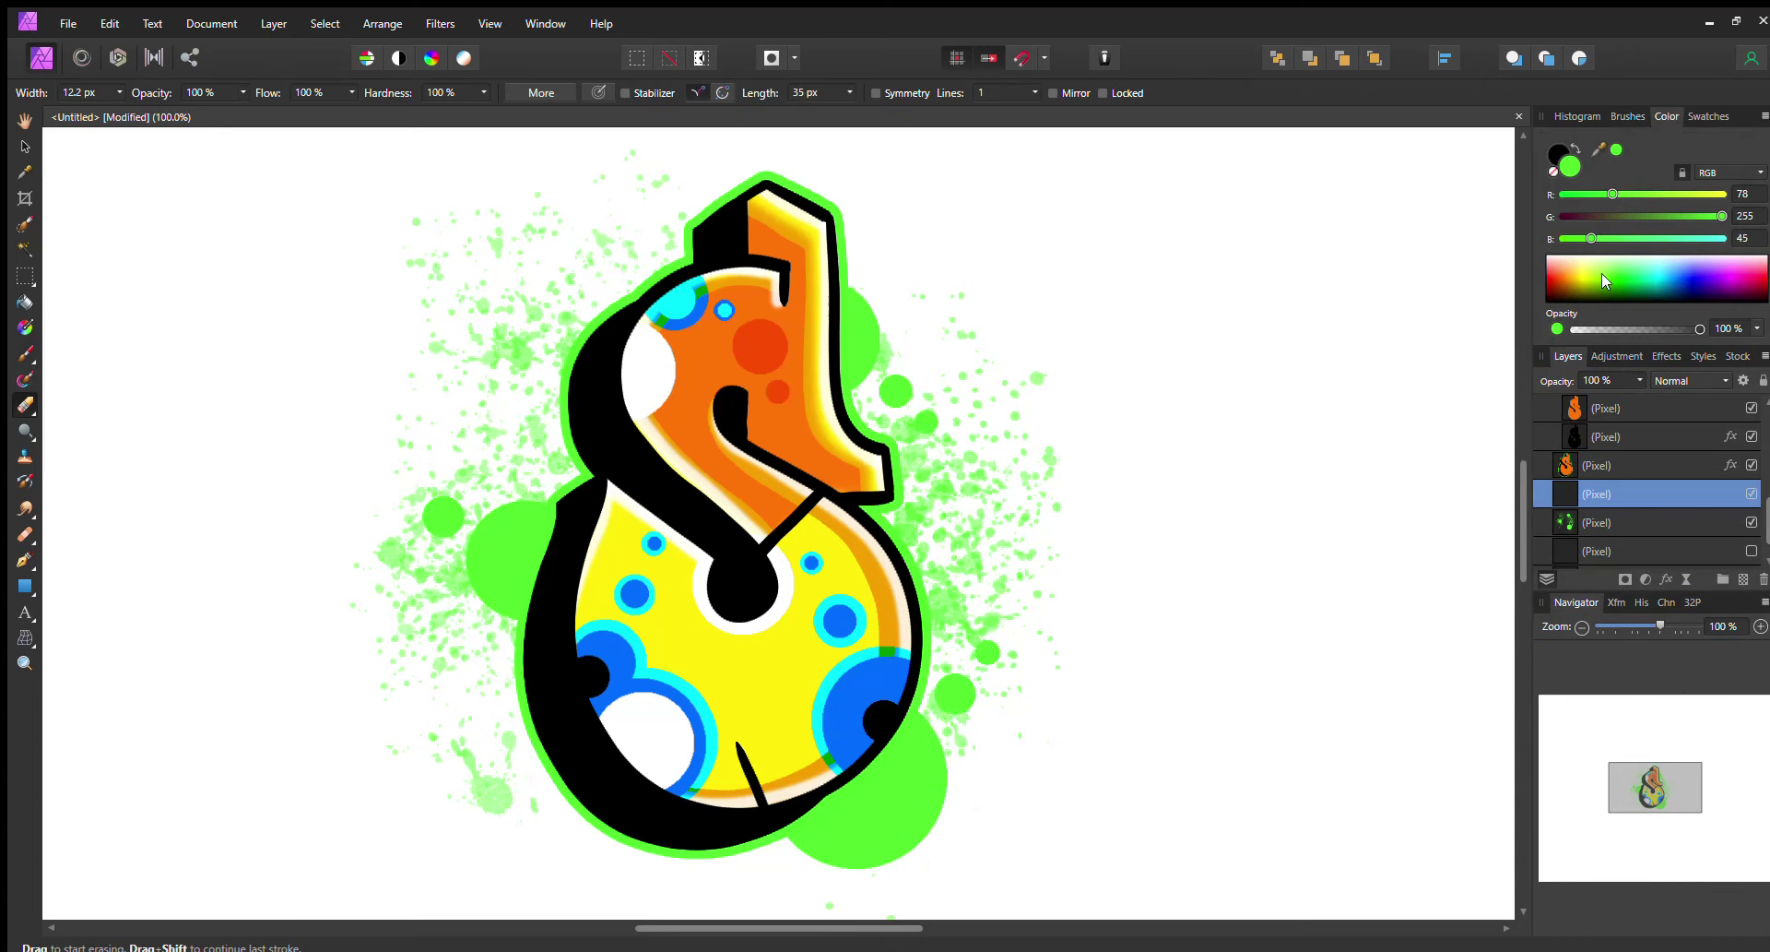
pyautogui.click(1606, 280)
# Repaint the circles below and right of the letter dark green (RGB 27,147,0) with a ~115 px brush.
pyautogui.press(']')
pyautogui.press(']')
pyautogui.press(']')
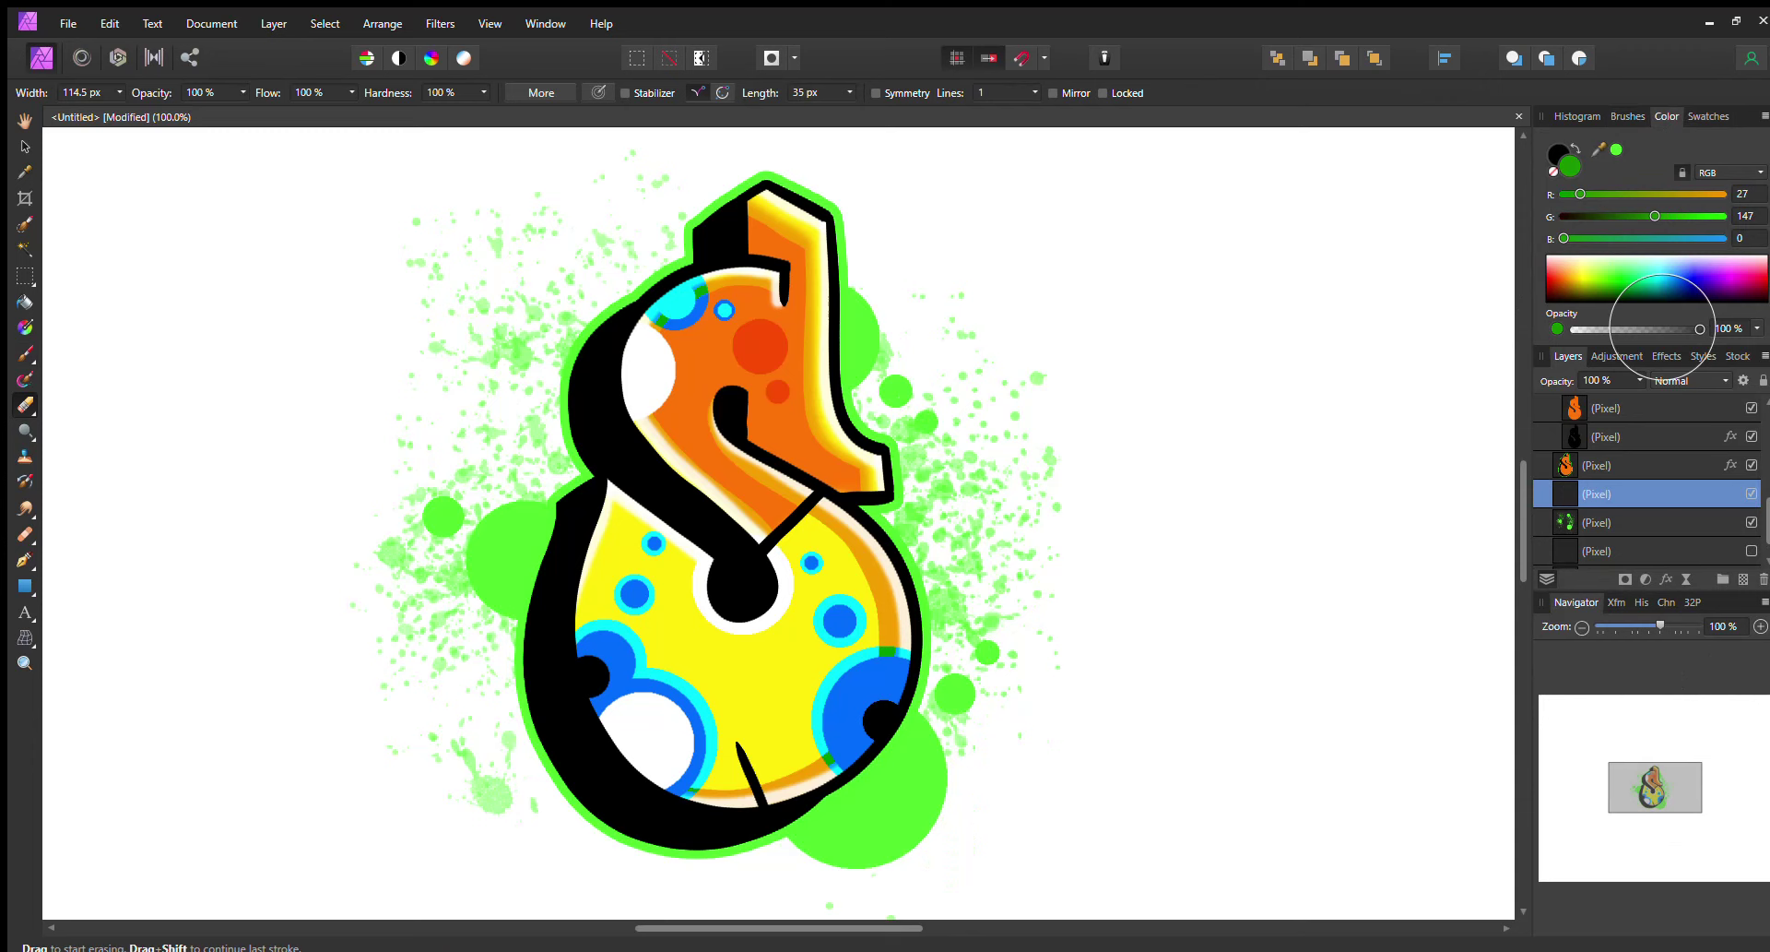
pyautogui.press('b')
pyautogui.press(']')
pyautogui.press(']')
pyautogui.press(']')
pyautogui.press(']')
pyautogui.press(']')
pyautogui.press(']')
pyautogui.press(']')
pyautogui.press(']')
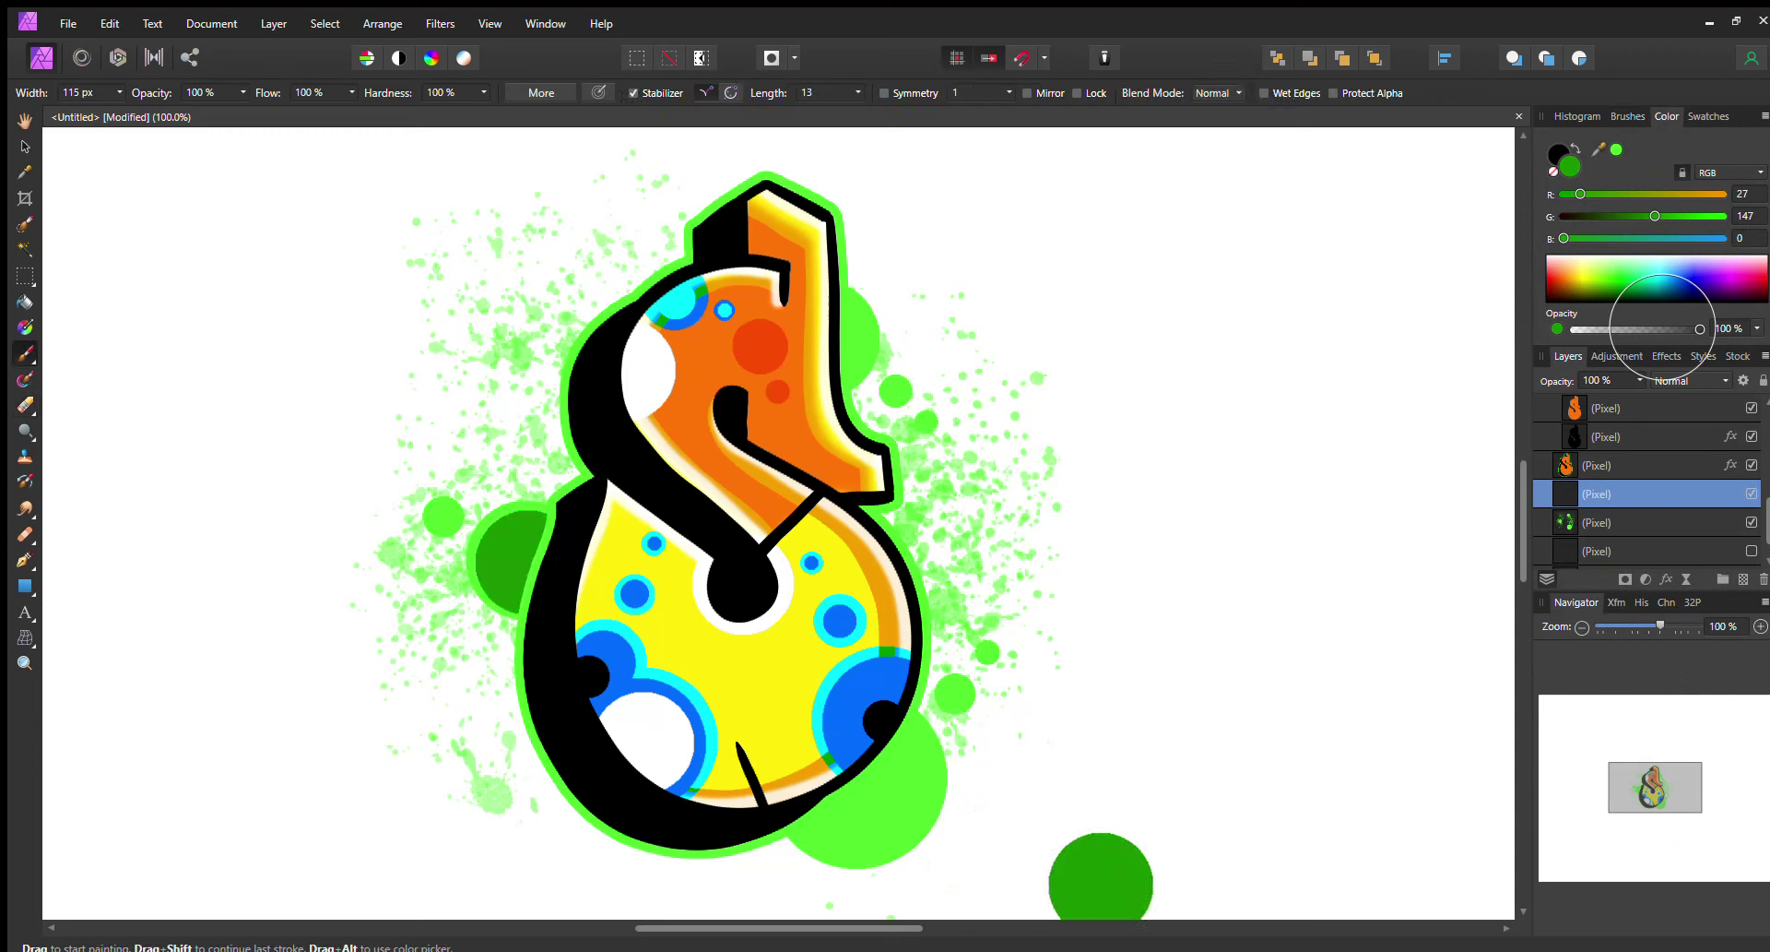
pyautogui.press(']')
pyautogui.click(867, 793)
pyautogui.press('[')
pyautogui.press('[')
pyautogui.click(853, 341)
# On the bottom pixel layer, add dark-green dabs right, left and lower-left of the letter.
pyautogui.click(1663, 550)
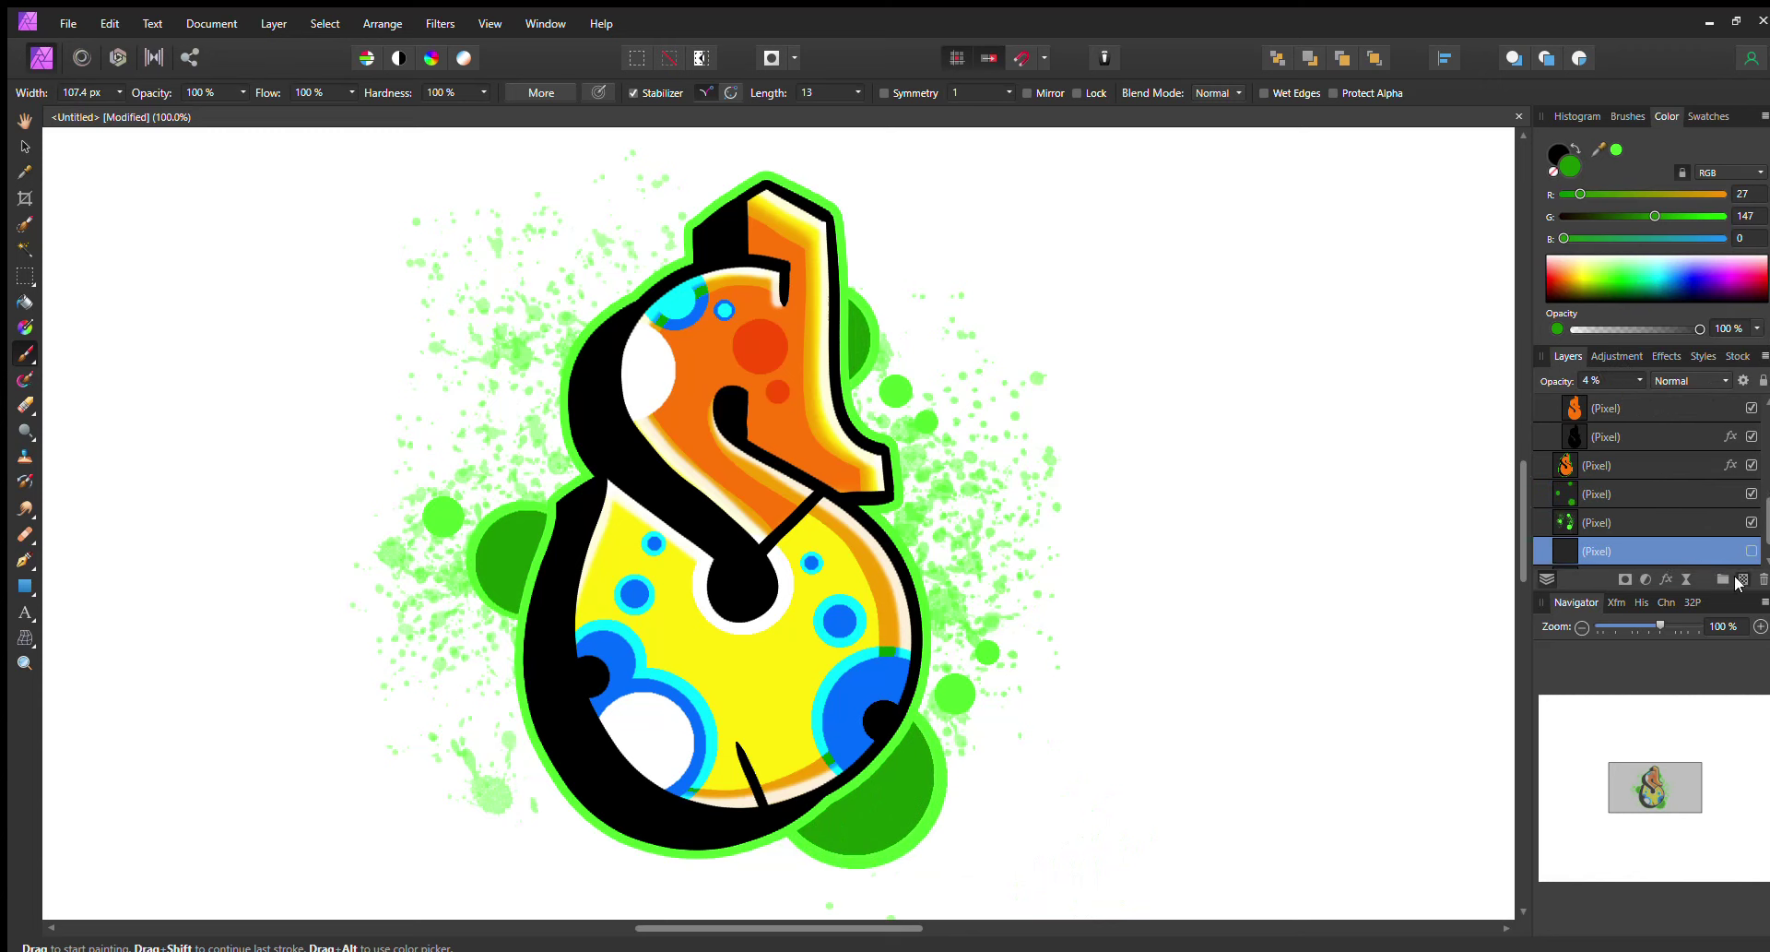
pyautogui.click(922, 539)
pyautogui.press('[')
pyautogui.press('[')
pyautogui.hotkey('ctrl', 'z')
pyautogui.click(548, 374)
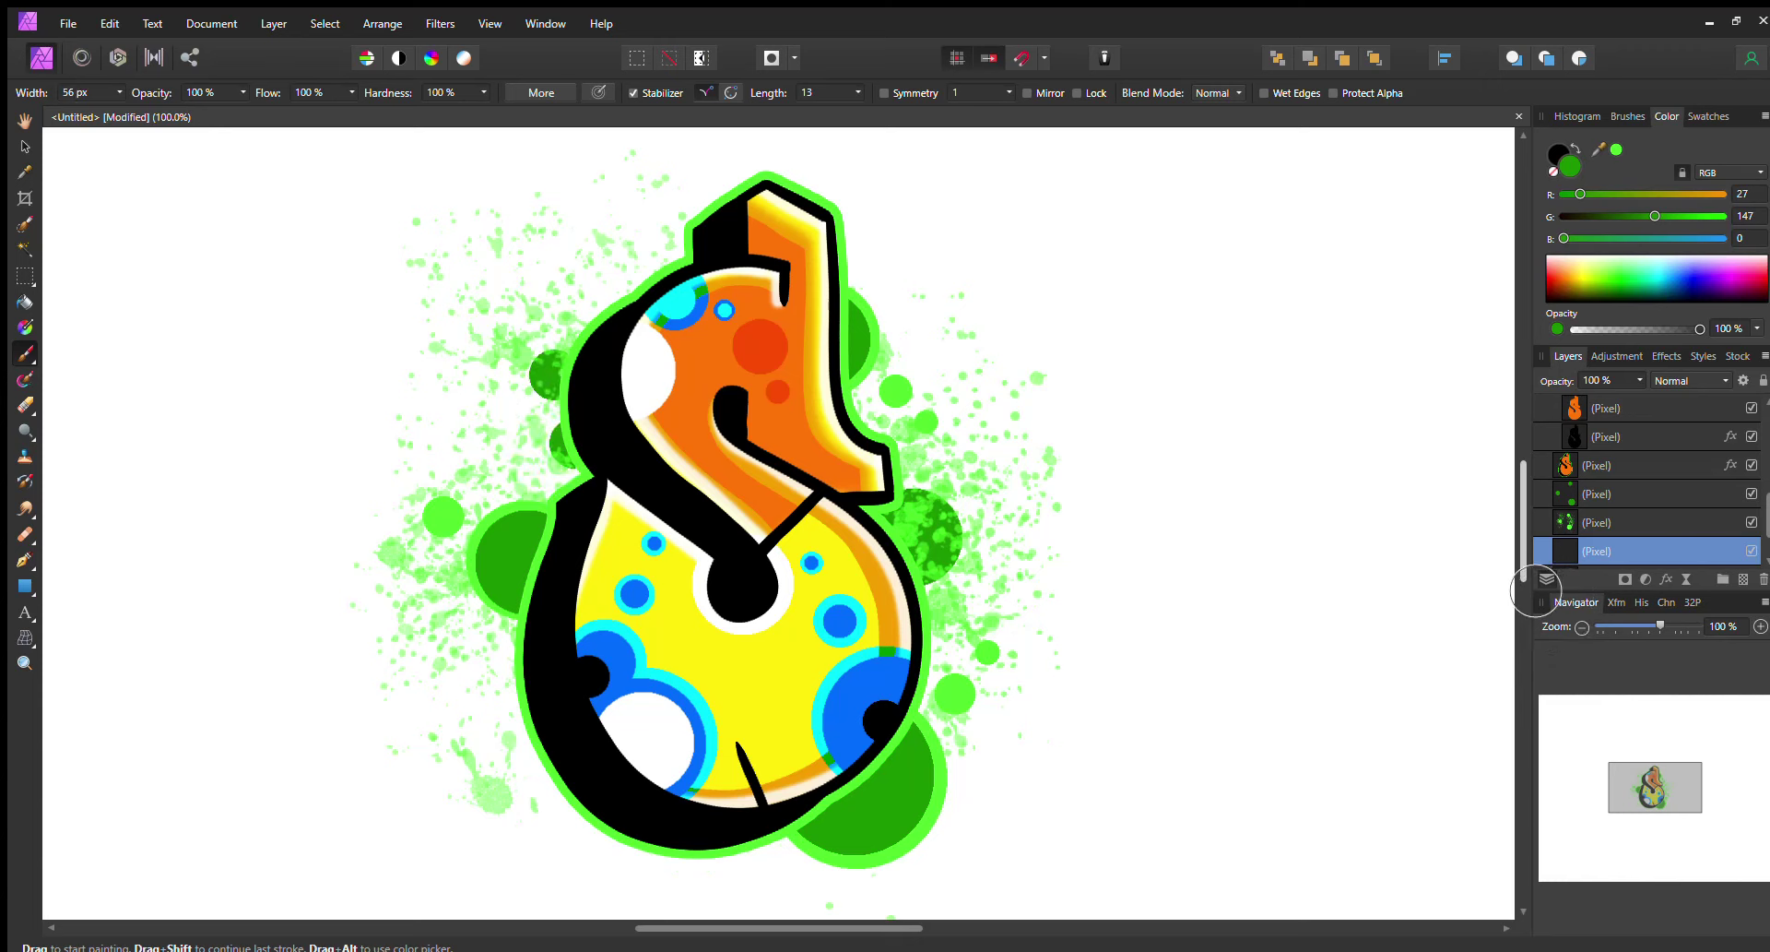
pyautogui.click(558, 798)
pyautogui.press('[')
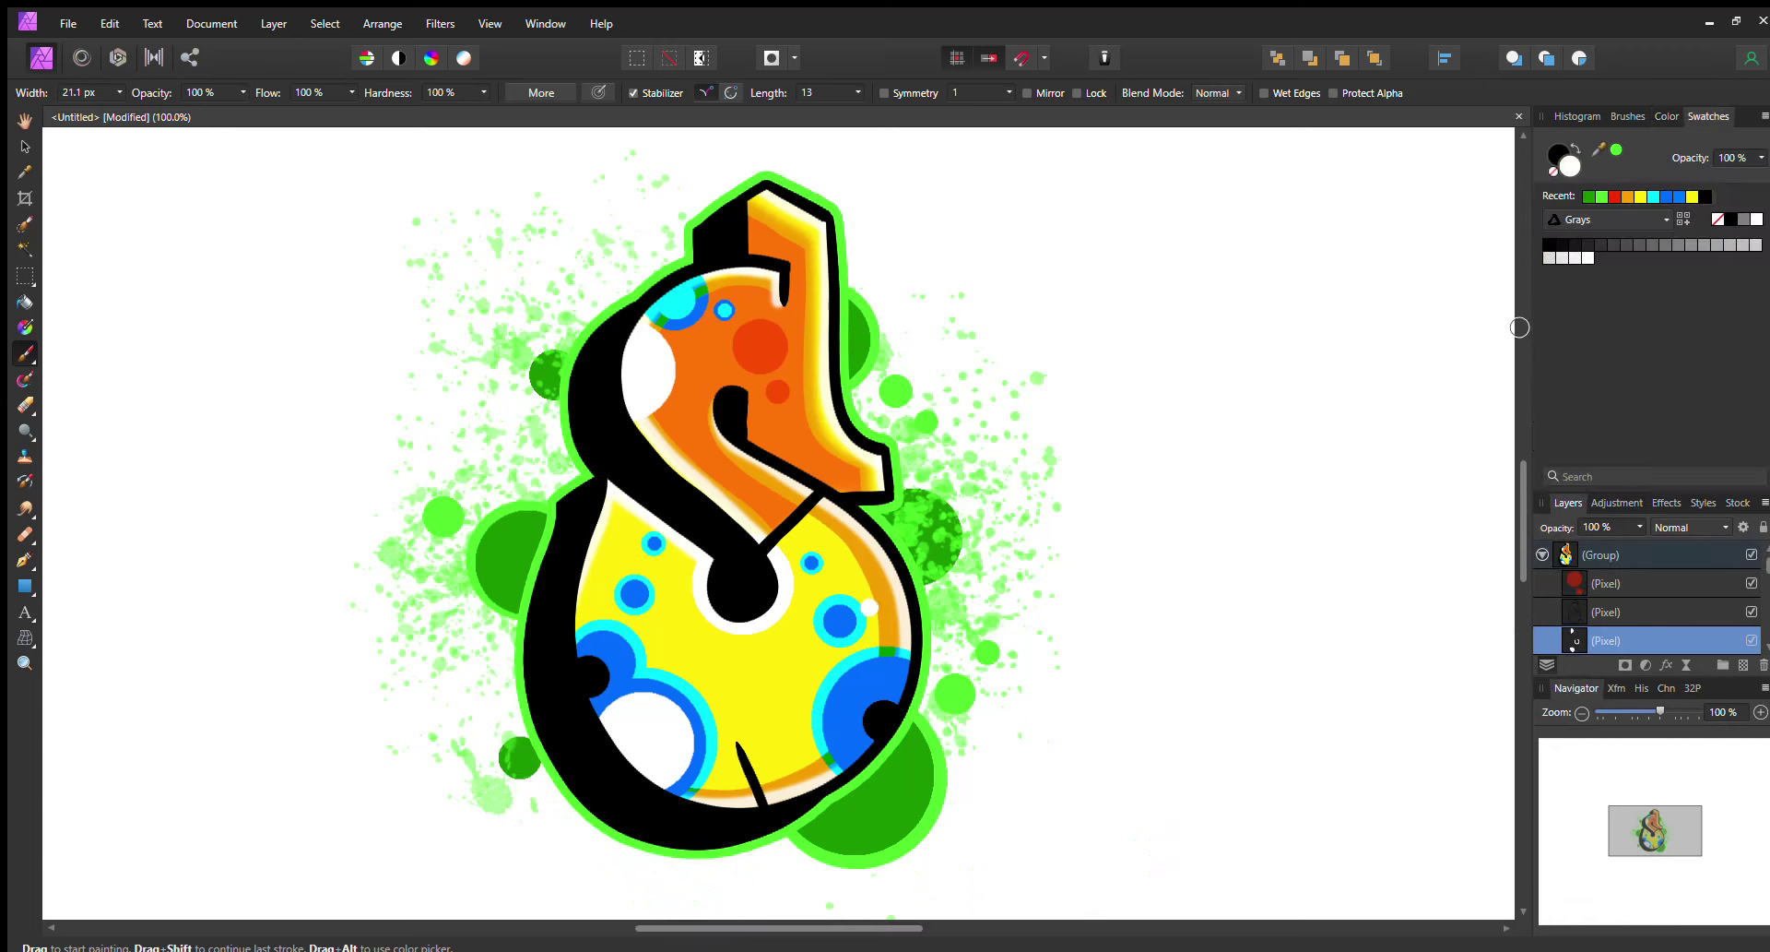
pyautogui.press('[')
pyautogui.press('[')
# Thicken the black line between orange and yellow and add white highlights near it.
pyautogui.moveTo(740, 741); pyautogui.dragTo(770, 802)
pyautogui.click(784, 831)
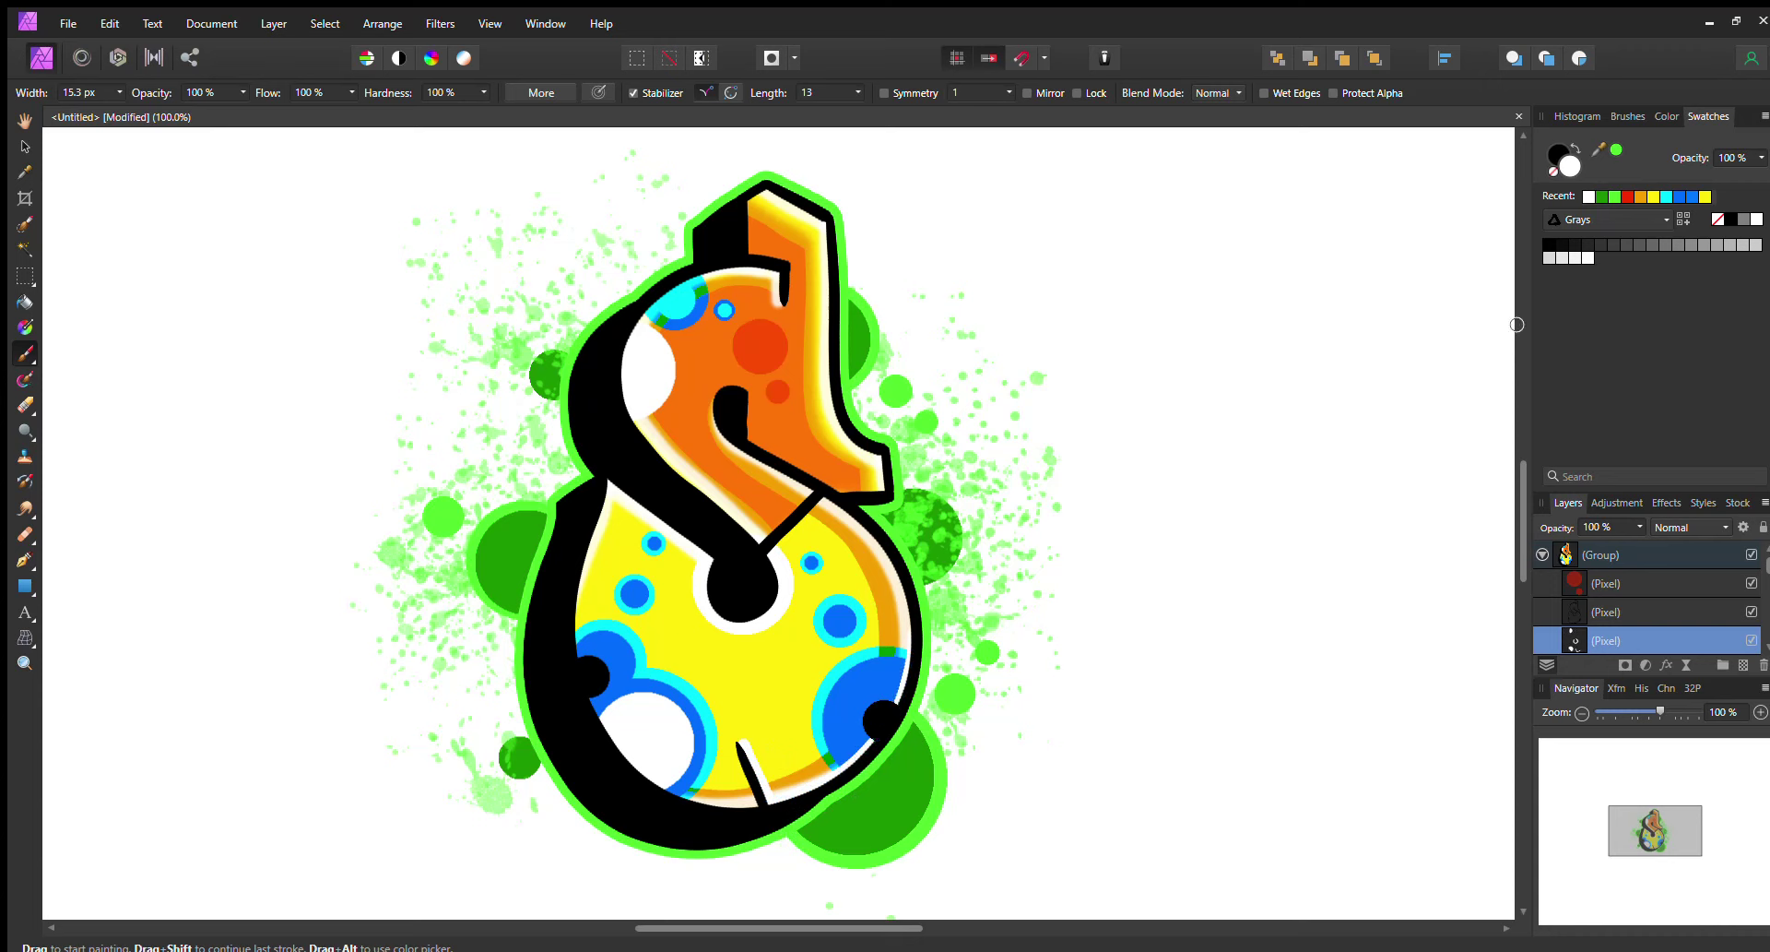
pyautogui.moveTo(784, 546)
pyautogui.mouseDown()
pyautogui.moveTo(825, 496)
pyautogui.moveTo(747, 491)
pyautogui.mouseUp()
pyautogui.click(752, 466)
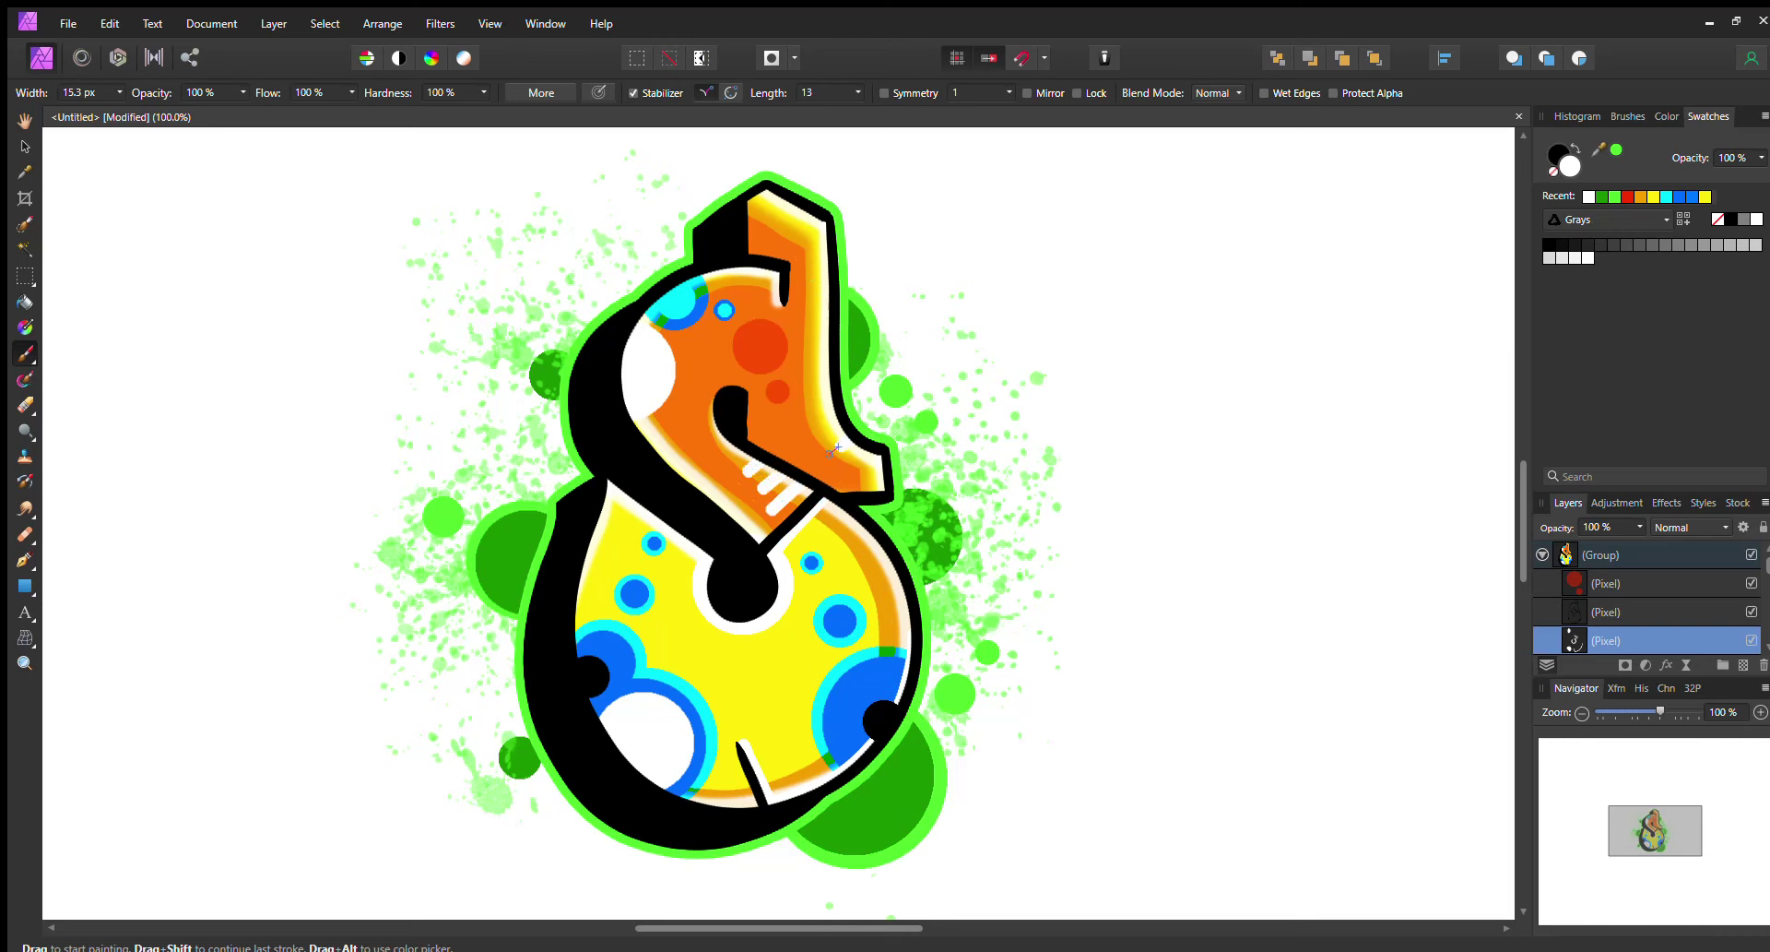
# Paint small white highlight dashes and dots across the orange top, the S's middle and yellow area.
pyautogui.moveTo(804, 381); pyautogui.dragTo(819, 395)
pyautogui.moveTo(598, 507); pyautogui.dragTo(595, 513)
pyautogui.moveTo(662, 534); pyautogui.dragTo(651, 546)
pyautogui.click(729, 604)
pyautogui.hotkey('ctrl', 'z')
pyautogui.moveTo(643, 533)
pyautogui.mouseDown()
pyautogui.moveTo(653, 552)
pyautogui.moveTo(618, 538)
pyautogui.mouseUp()
pyautogui.hotkey('ctrl', 'z')
pyautogui.click(622, 540)
pyautogui.click(792, 739)
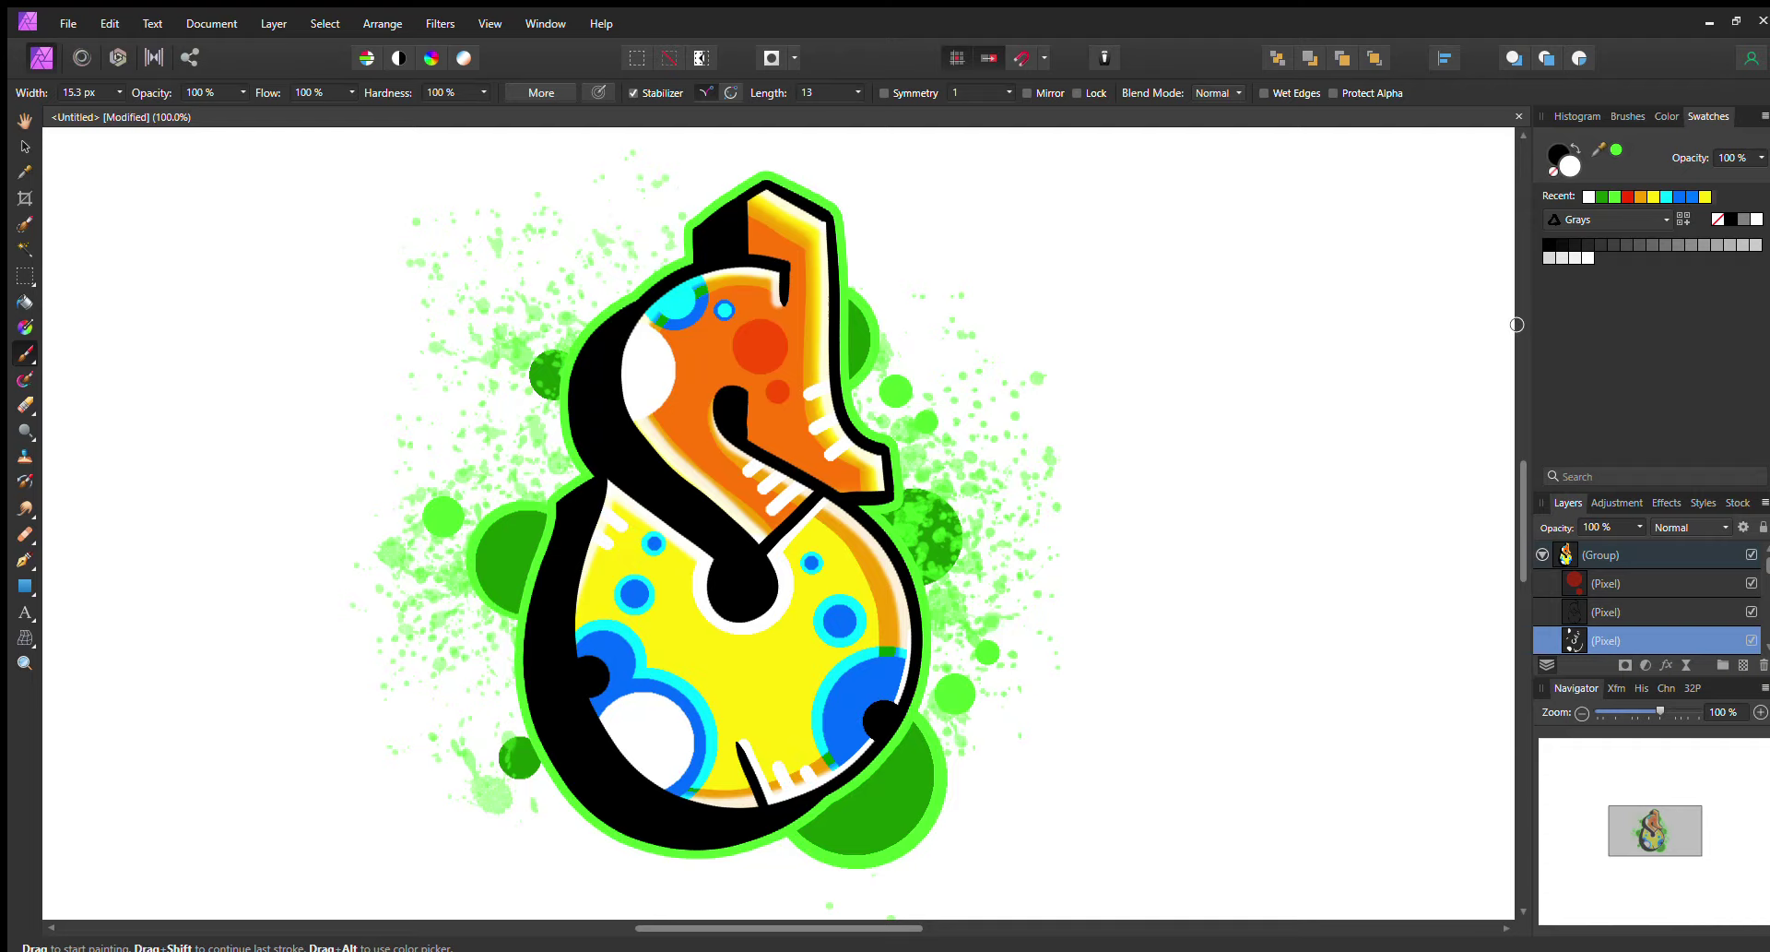